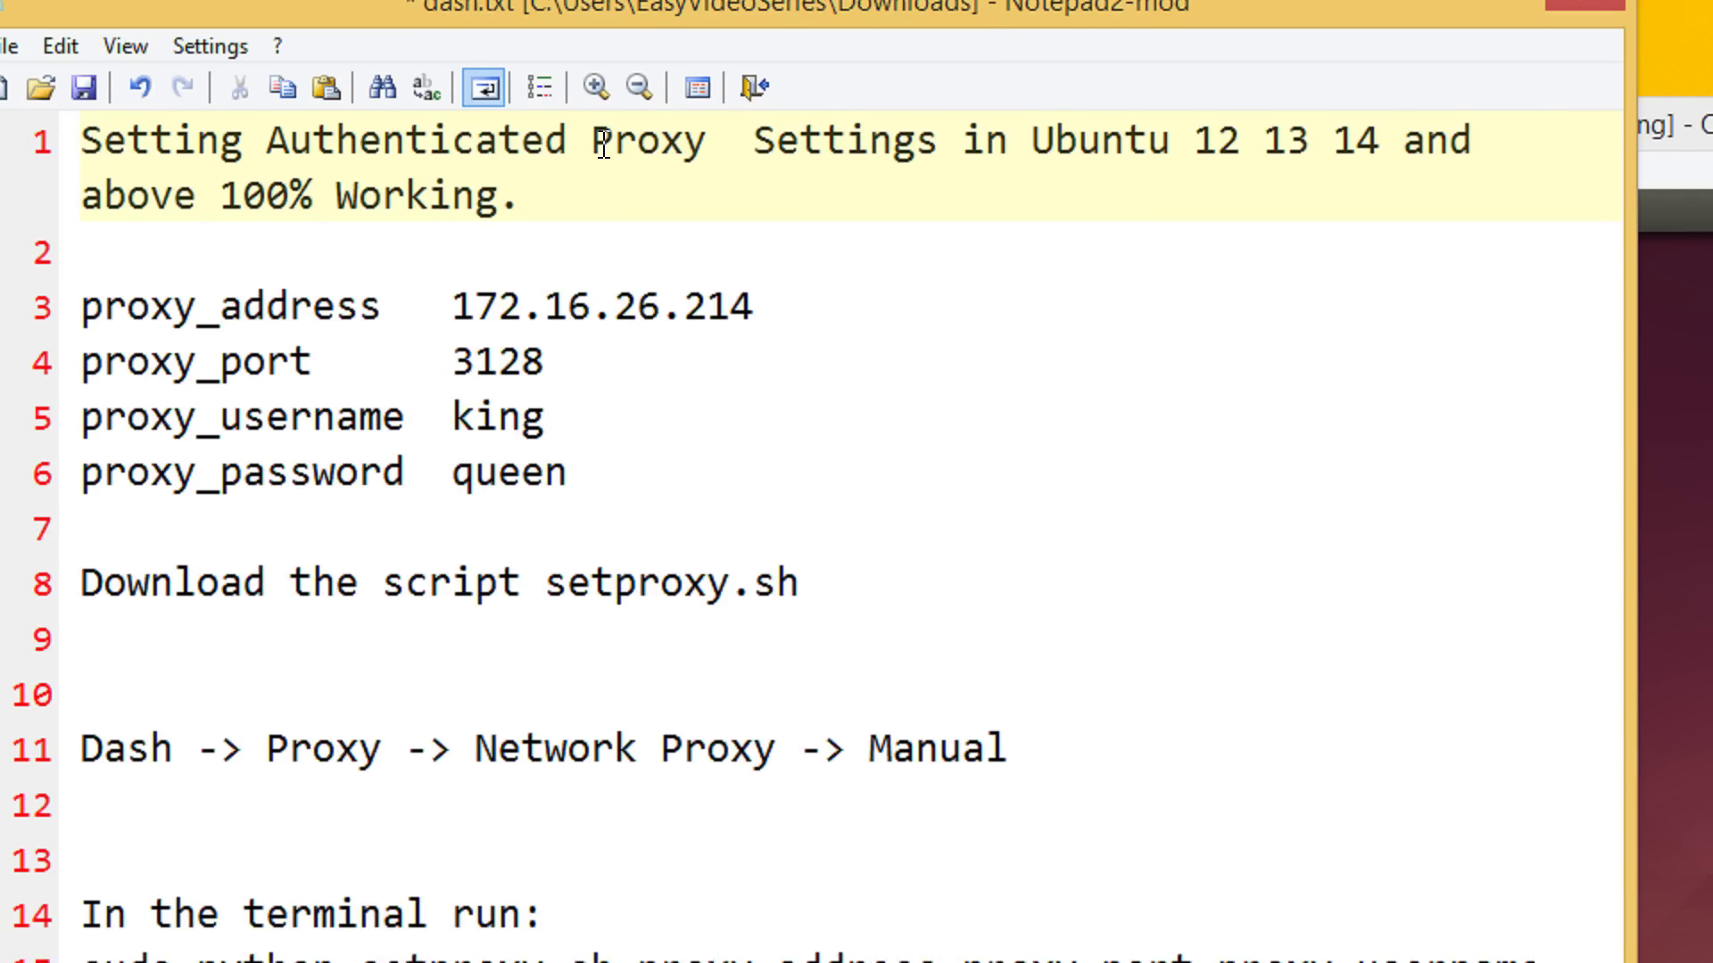
Save the edited proxy notes in dash.txt
{"action": "left_click", "coordinate": [811, 369]}
{"action": "key", "text": "ctrl+s"}
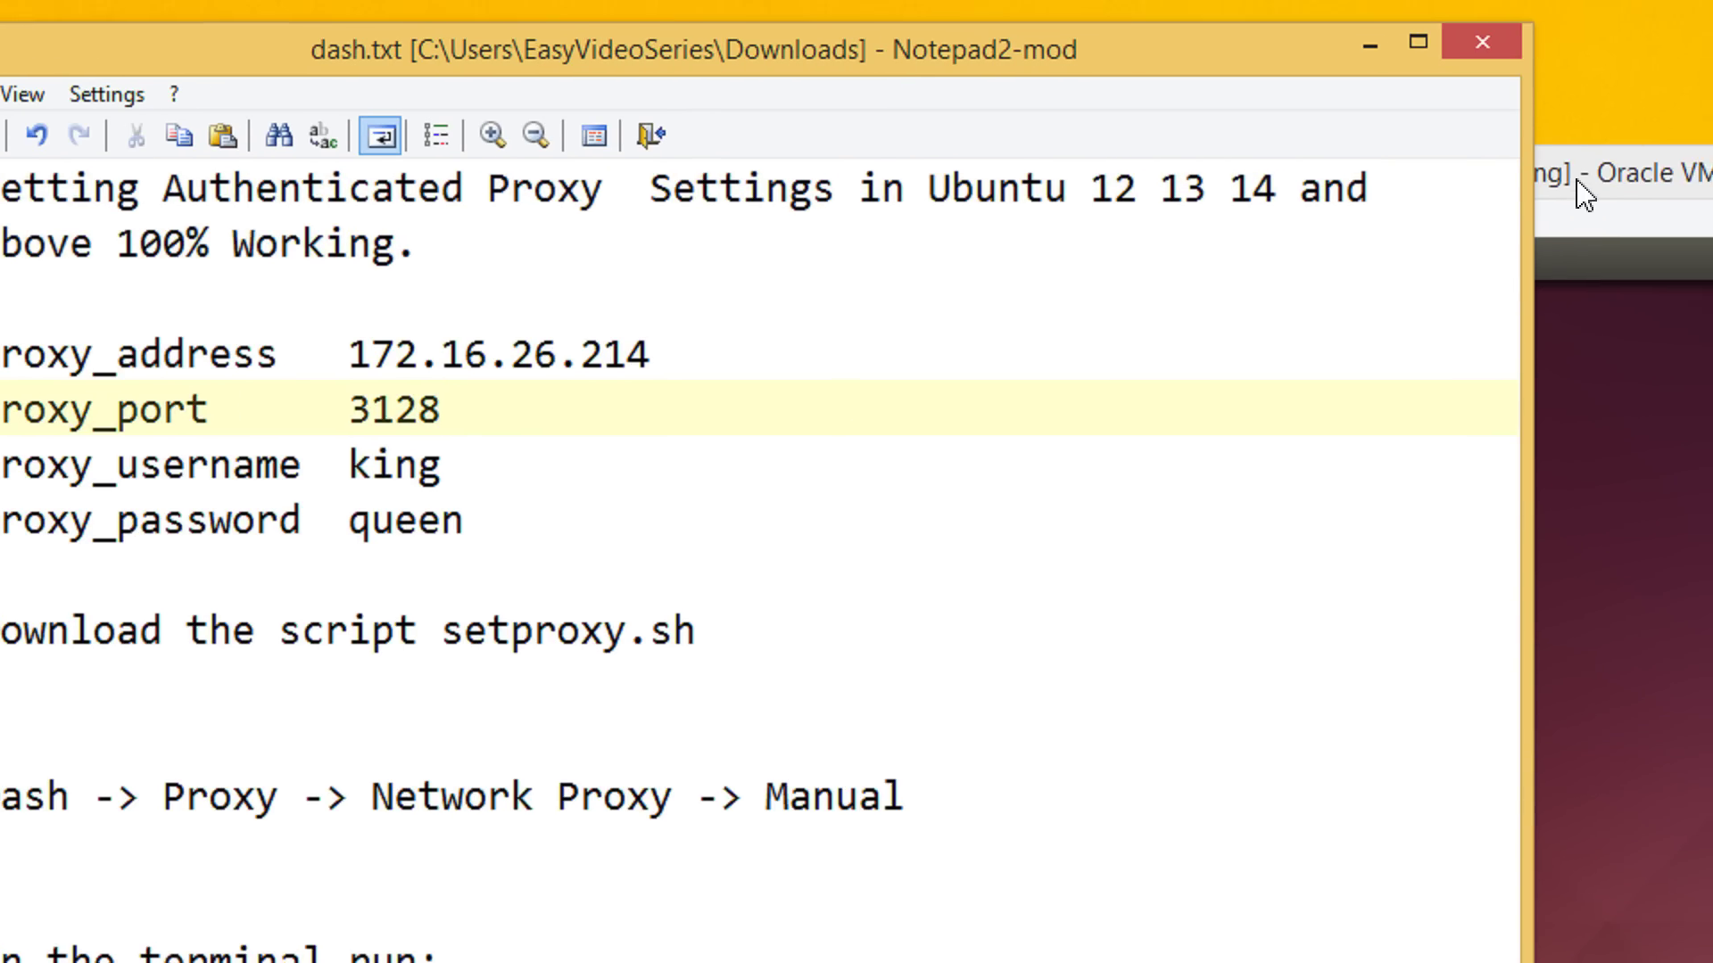
{"action": "left_click", "coordinate": [501, 453]}
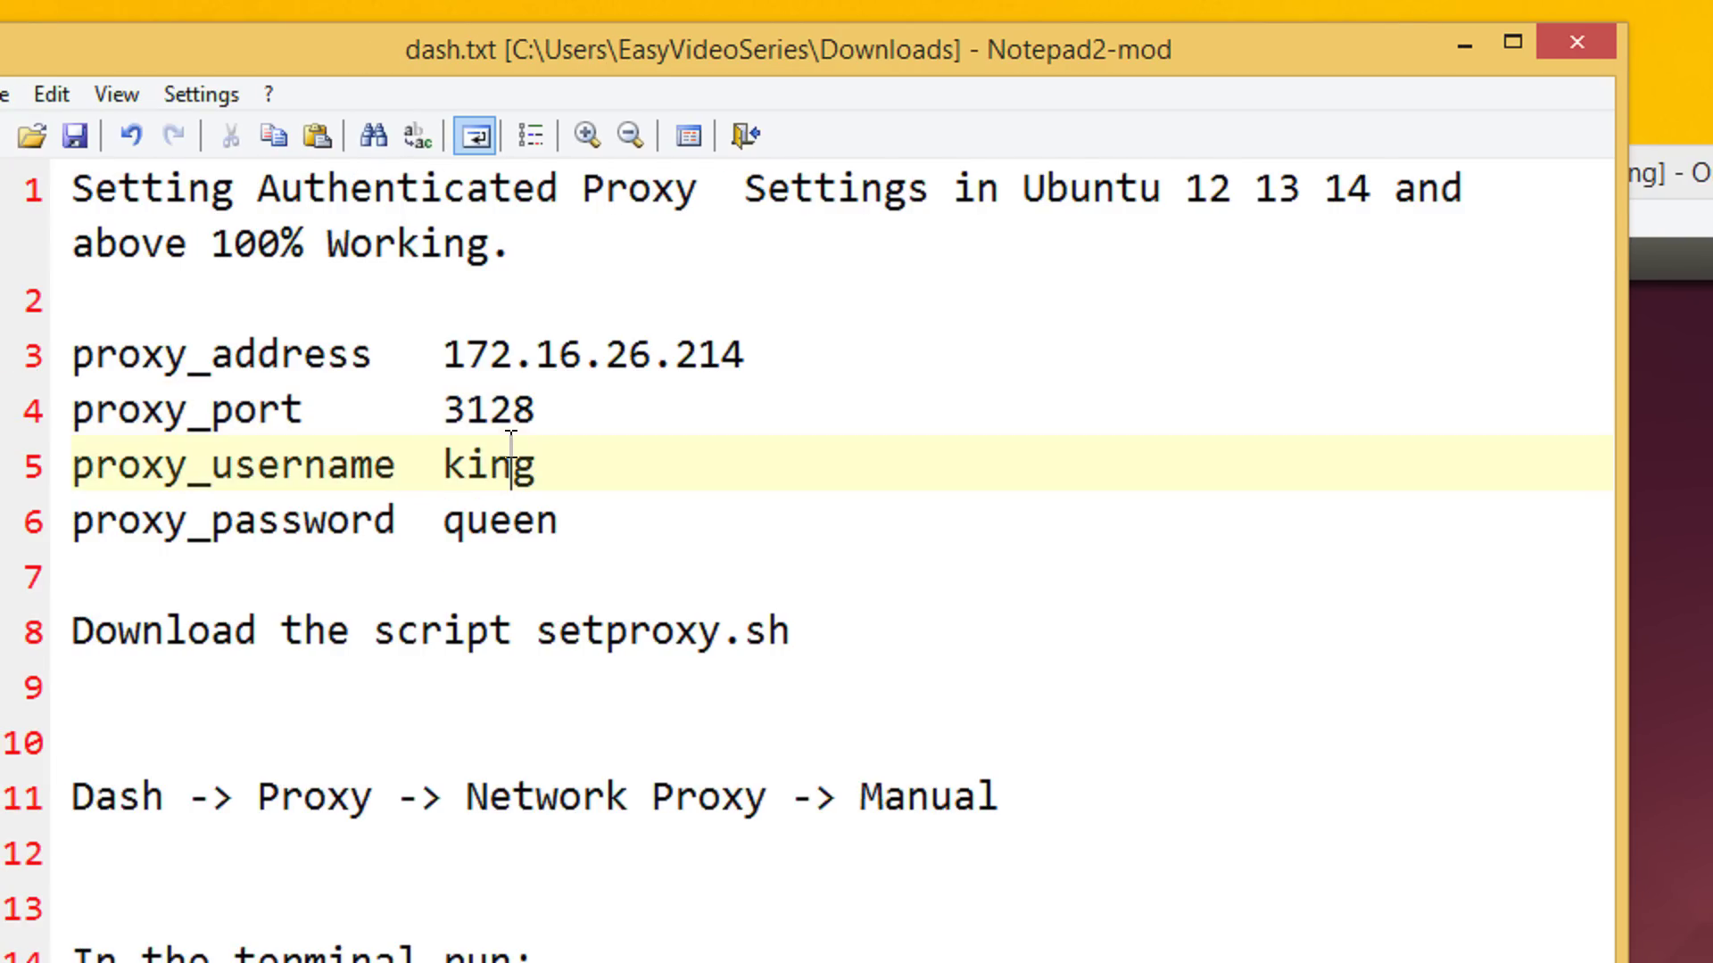
Highlight address 172.16.26.214, port 3128, username, password and setproxy.sh in the notes
{"action": "left_click_drag", "start_coordinate": [447, 350], "coordinate": [757, 344]}
{"action": "double_click", "coordinate": [456, 412]}
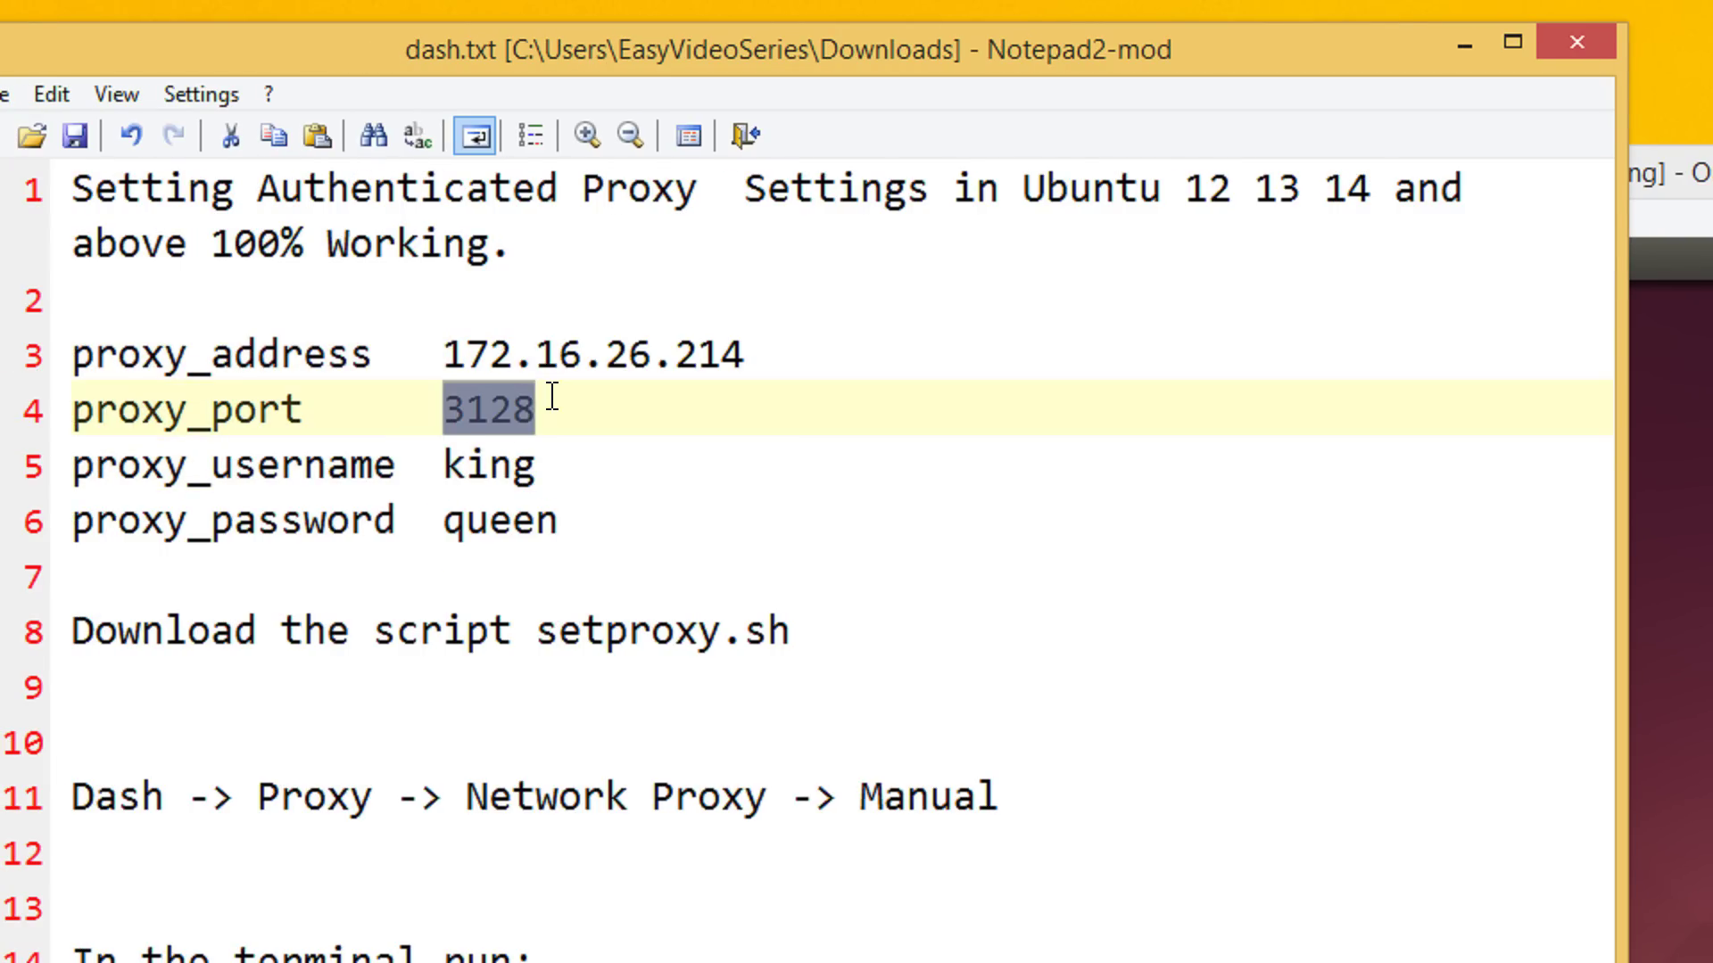
{"action": "left_click", "coordinate": [450, 462]}
{"action": "double_click", "coordinate": [498, 460]}
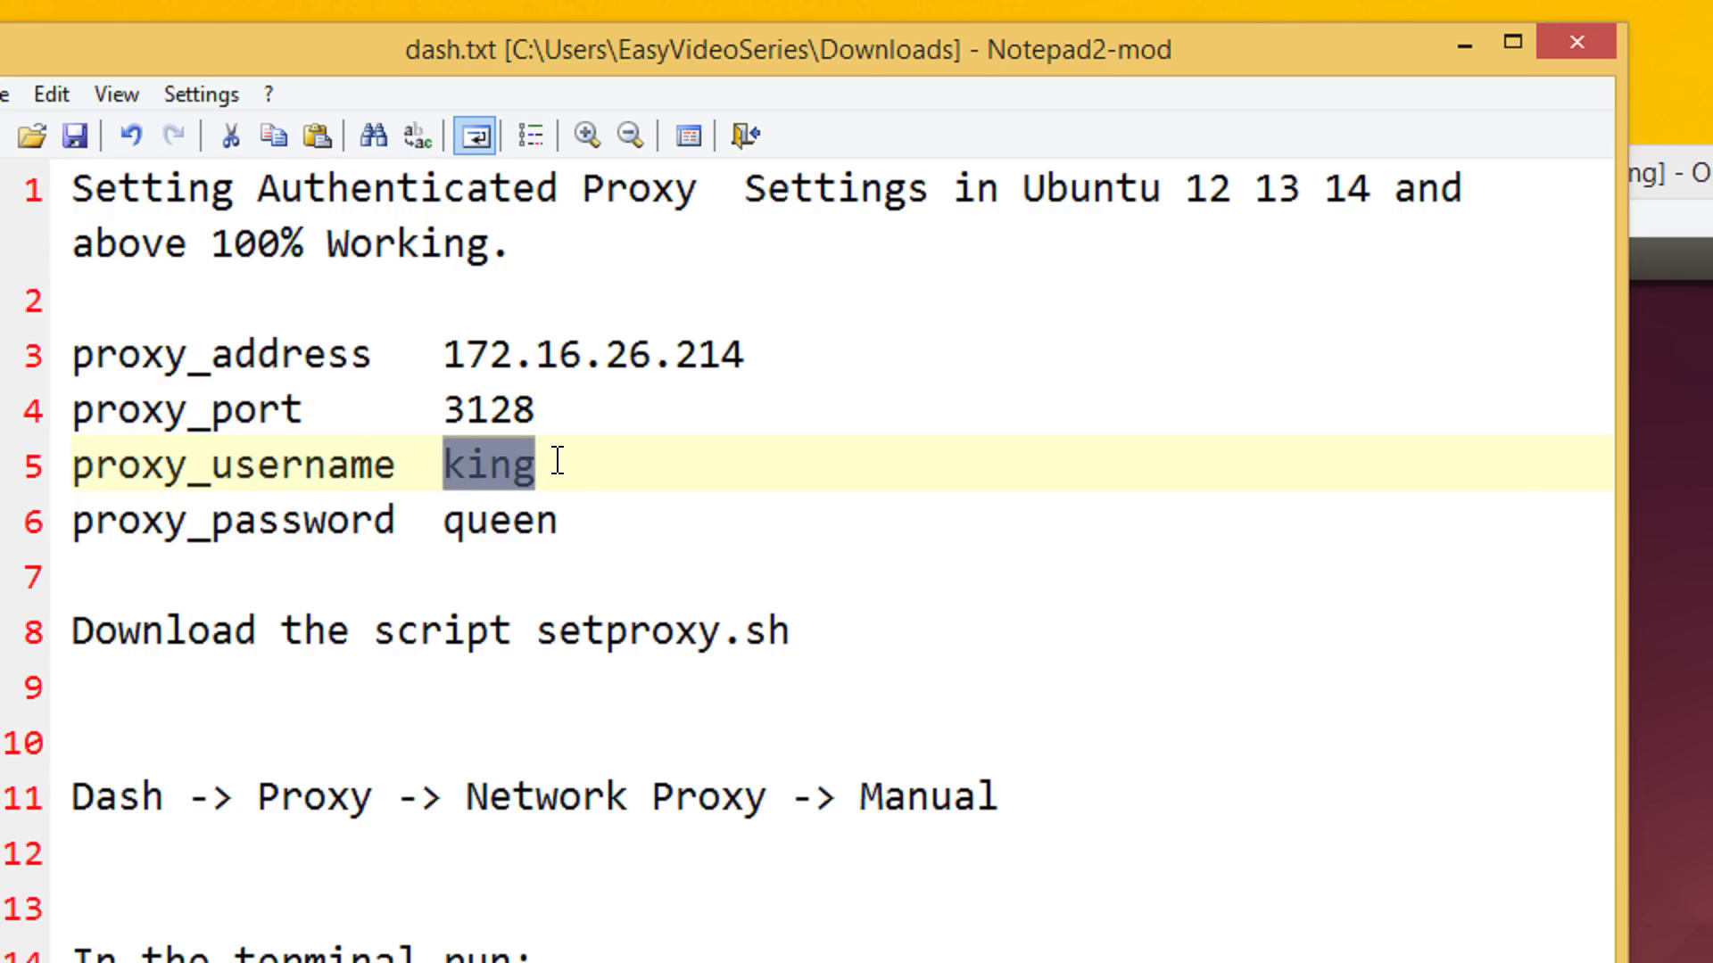
{"action": "left_click_drag", "start_coordinate": [446, 524], "coordinate": [587, 531]}
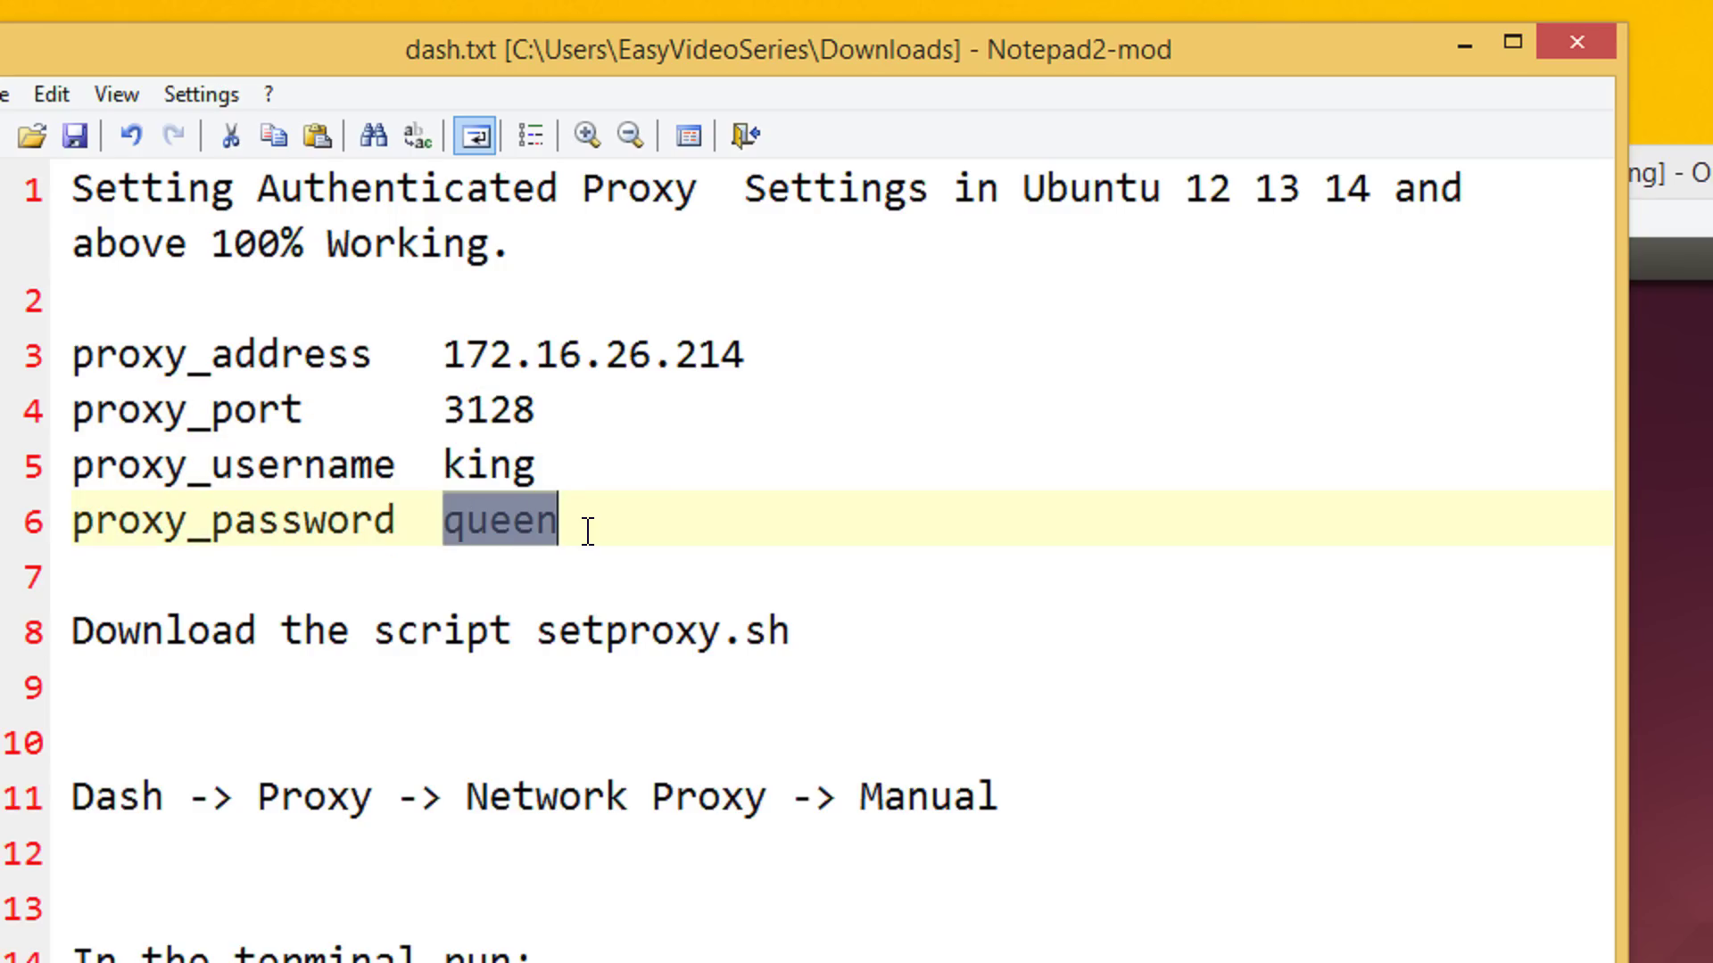
{"action": "left_click", "coordinate": [588, 532]}
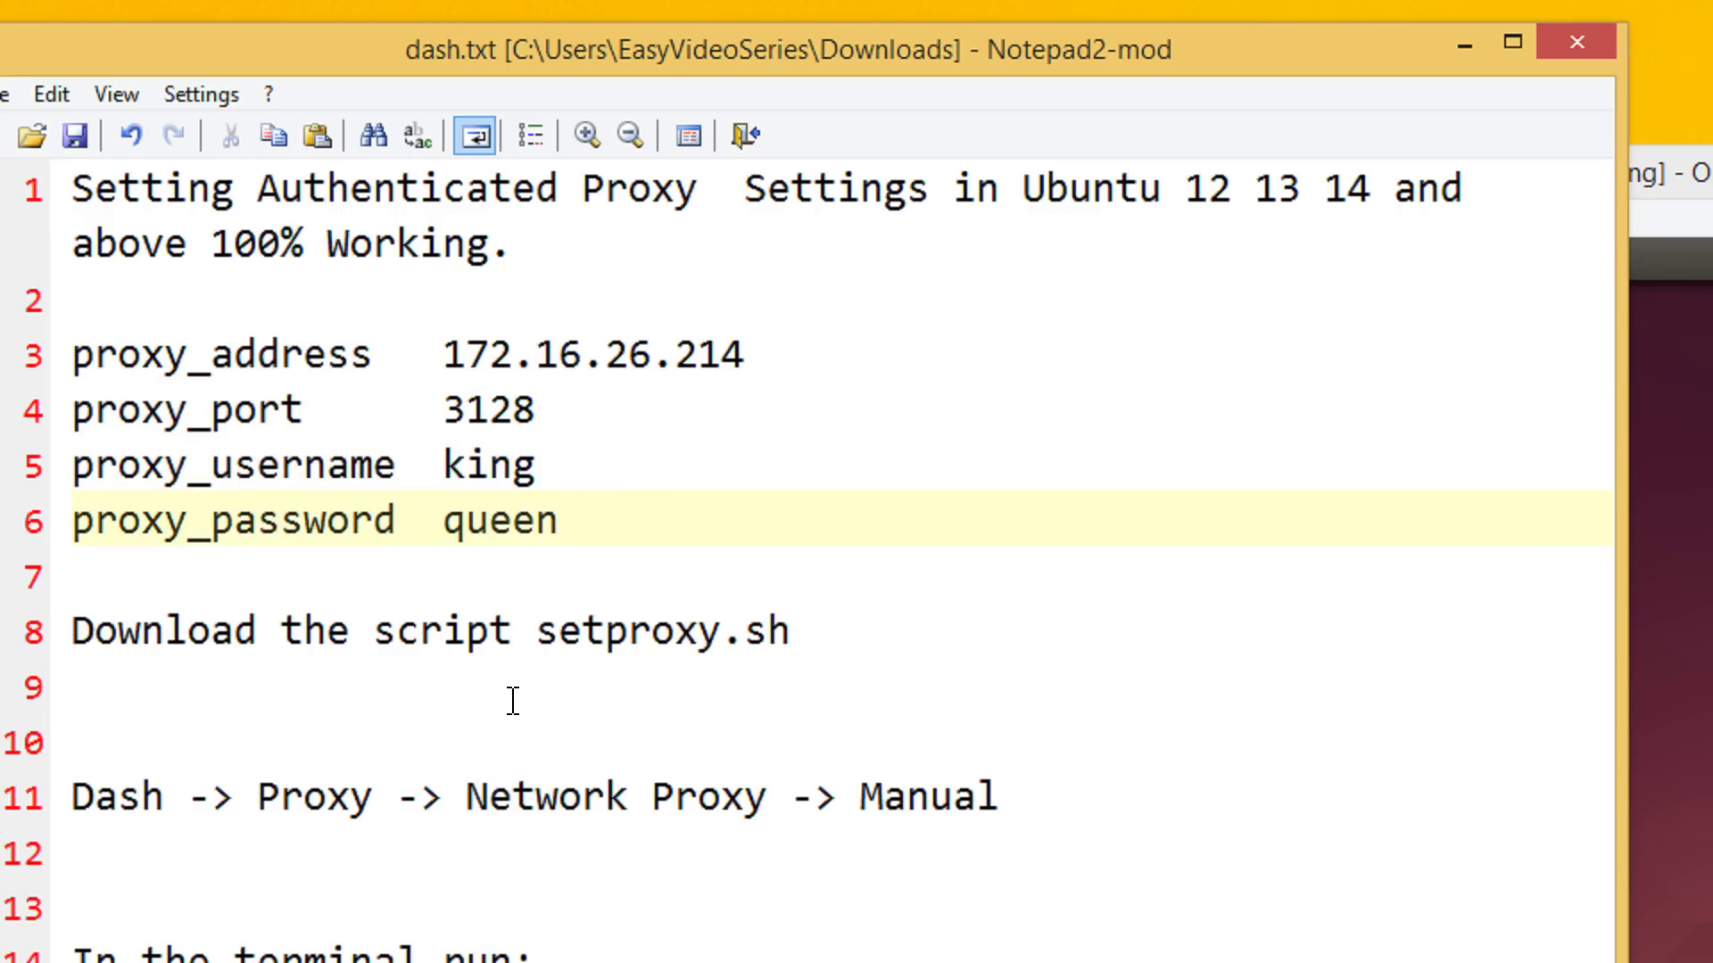
{"action": "left_click_drag", "start_coordinate": [544, 633], "coordinate": [788, 632]}
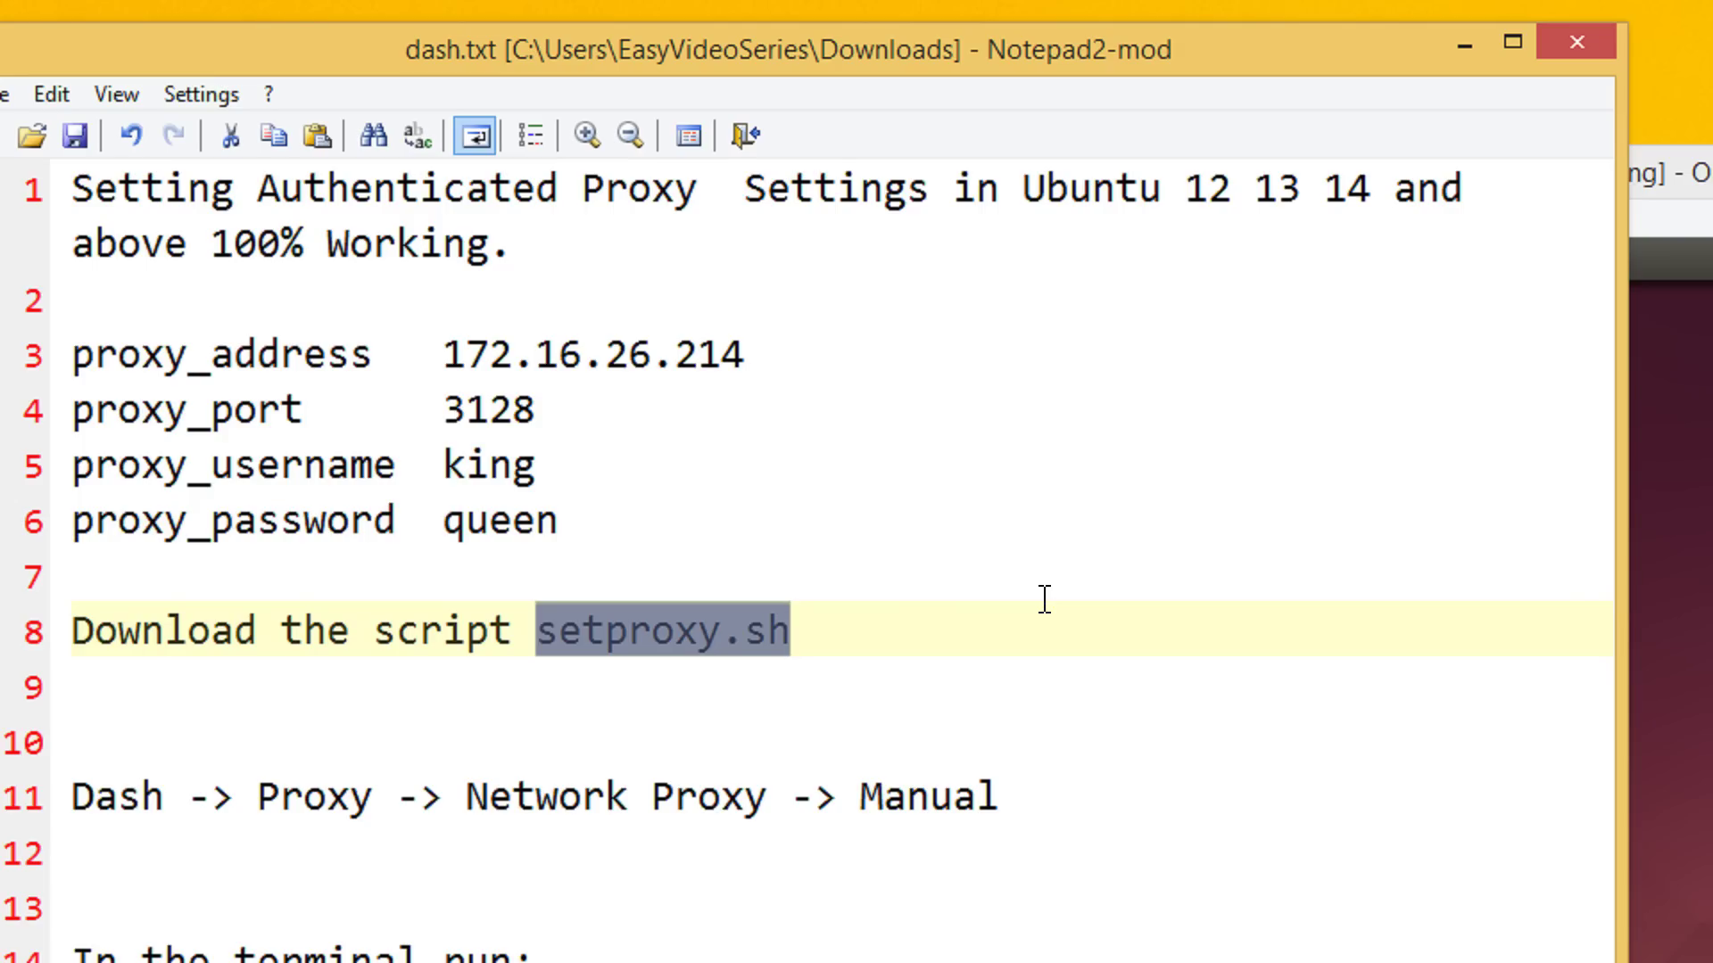
{"action": "left_click", "coordinate": [1045, 599]}
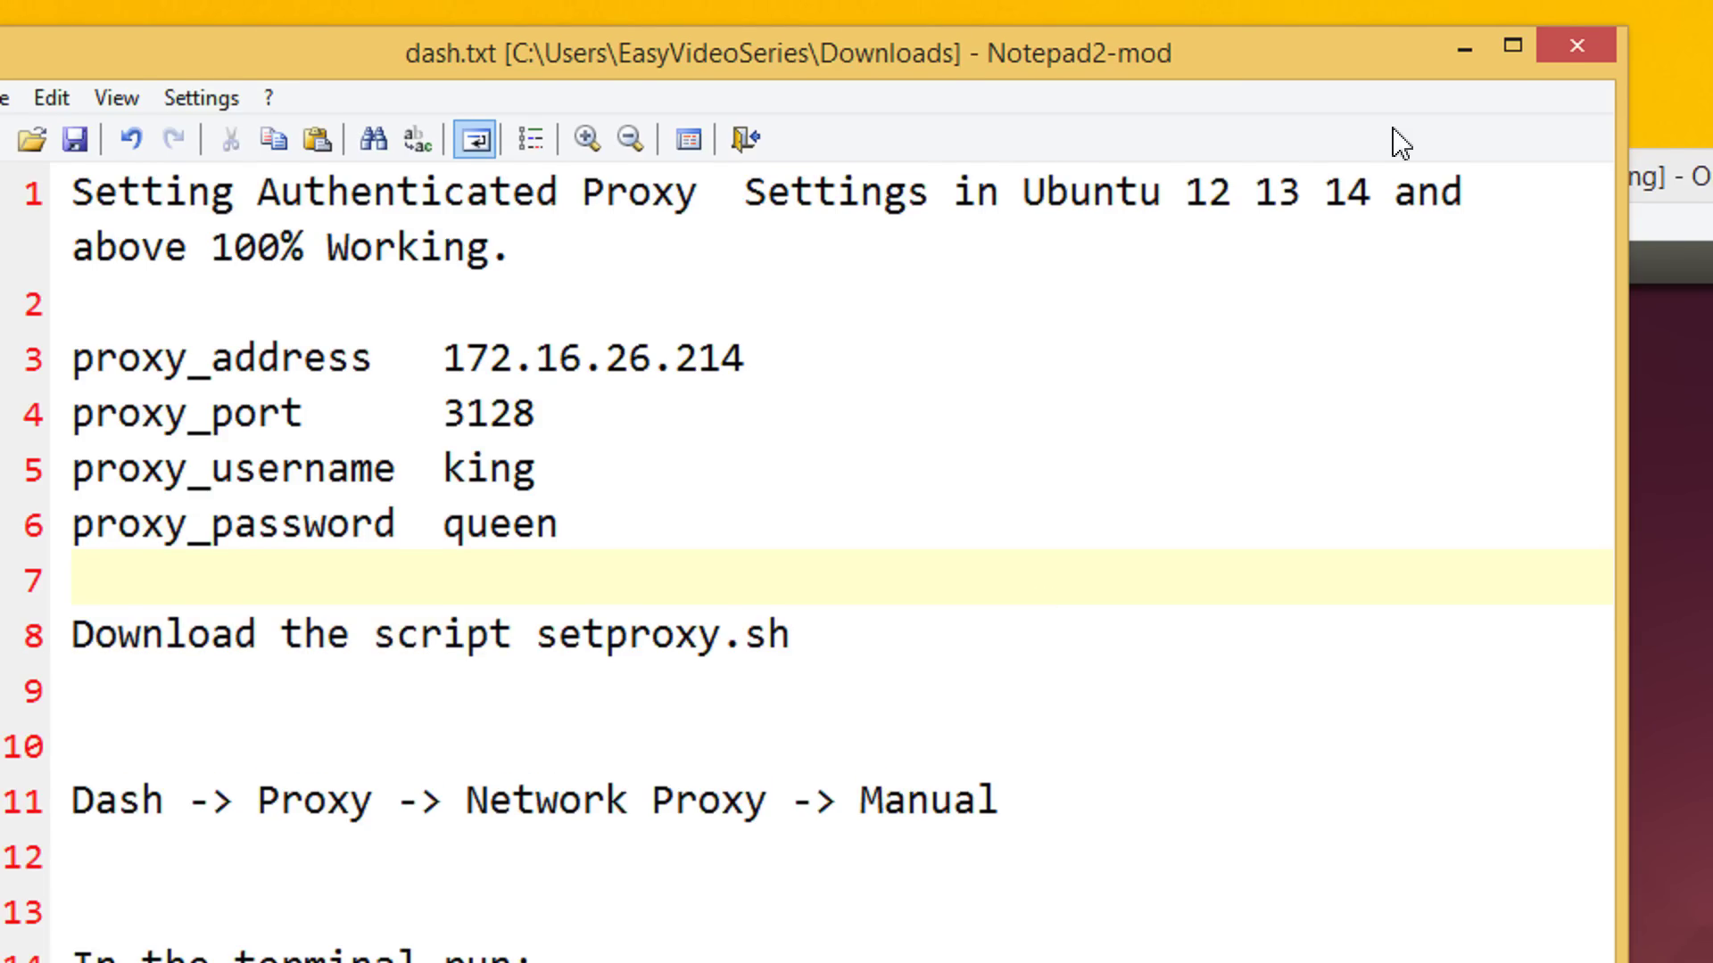
Hide the notes and move the Ubuntu VirtualBox window to the left
{"action": "left_click", "coordinate": [1464, 80]}
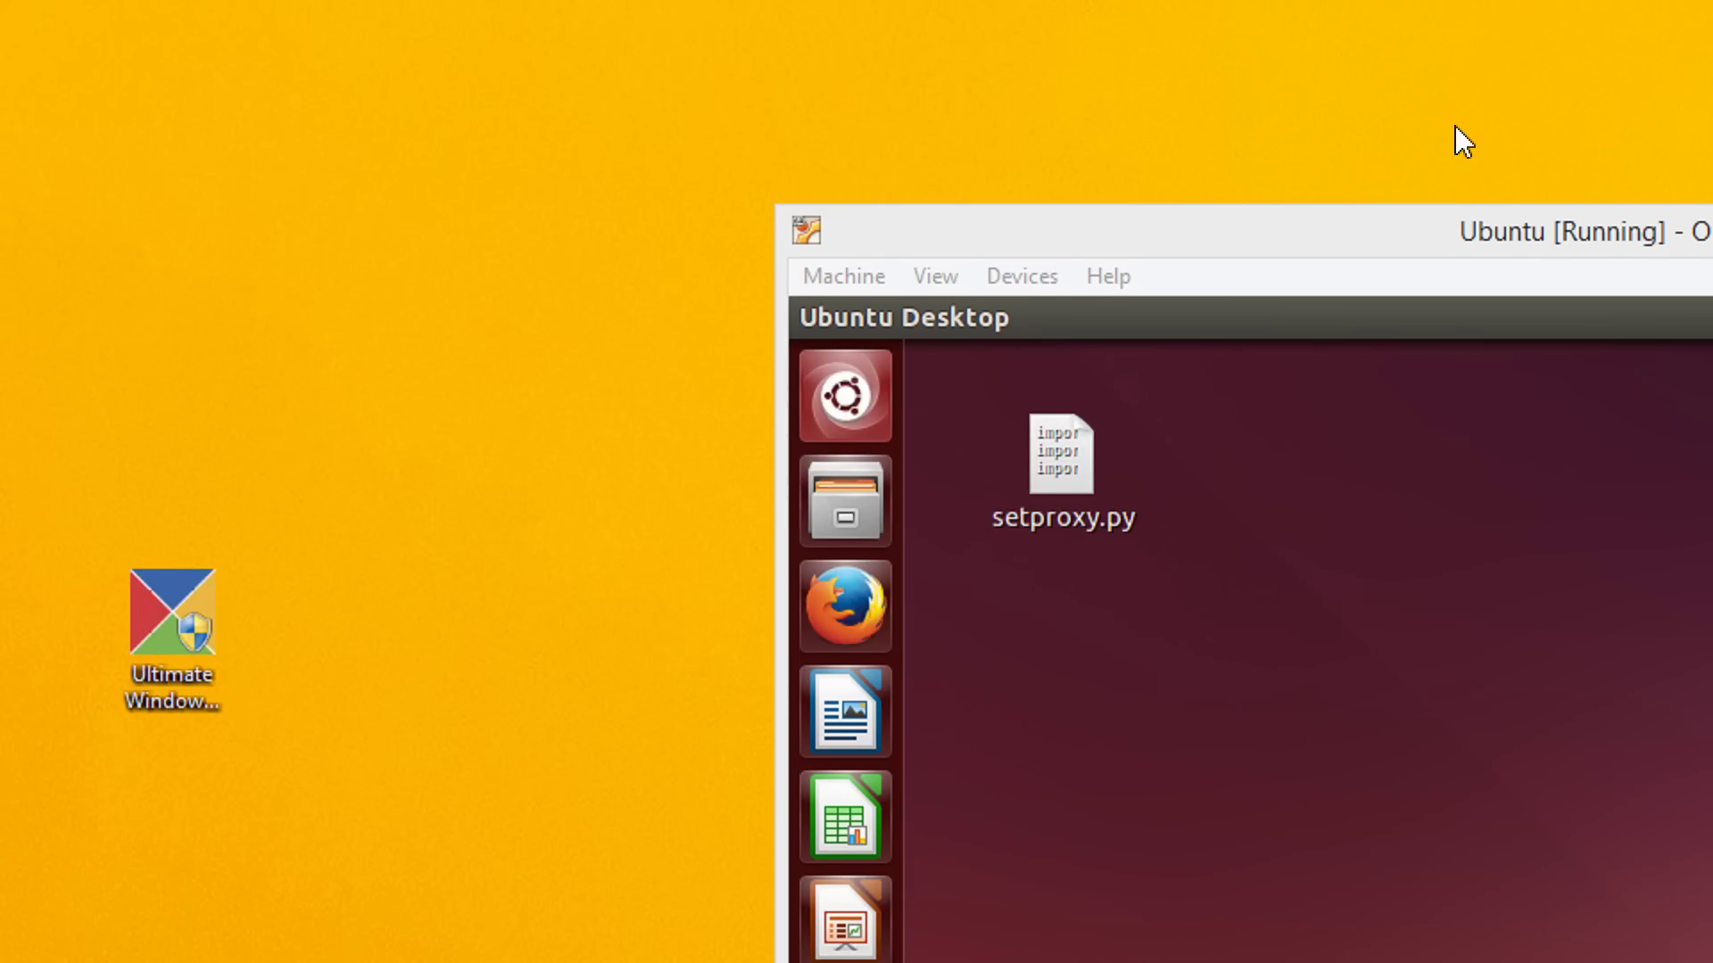
{"action": "left_click_drag", "start_coordinate": [1328, 160], "coordinate": [950, 148]}
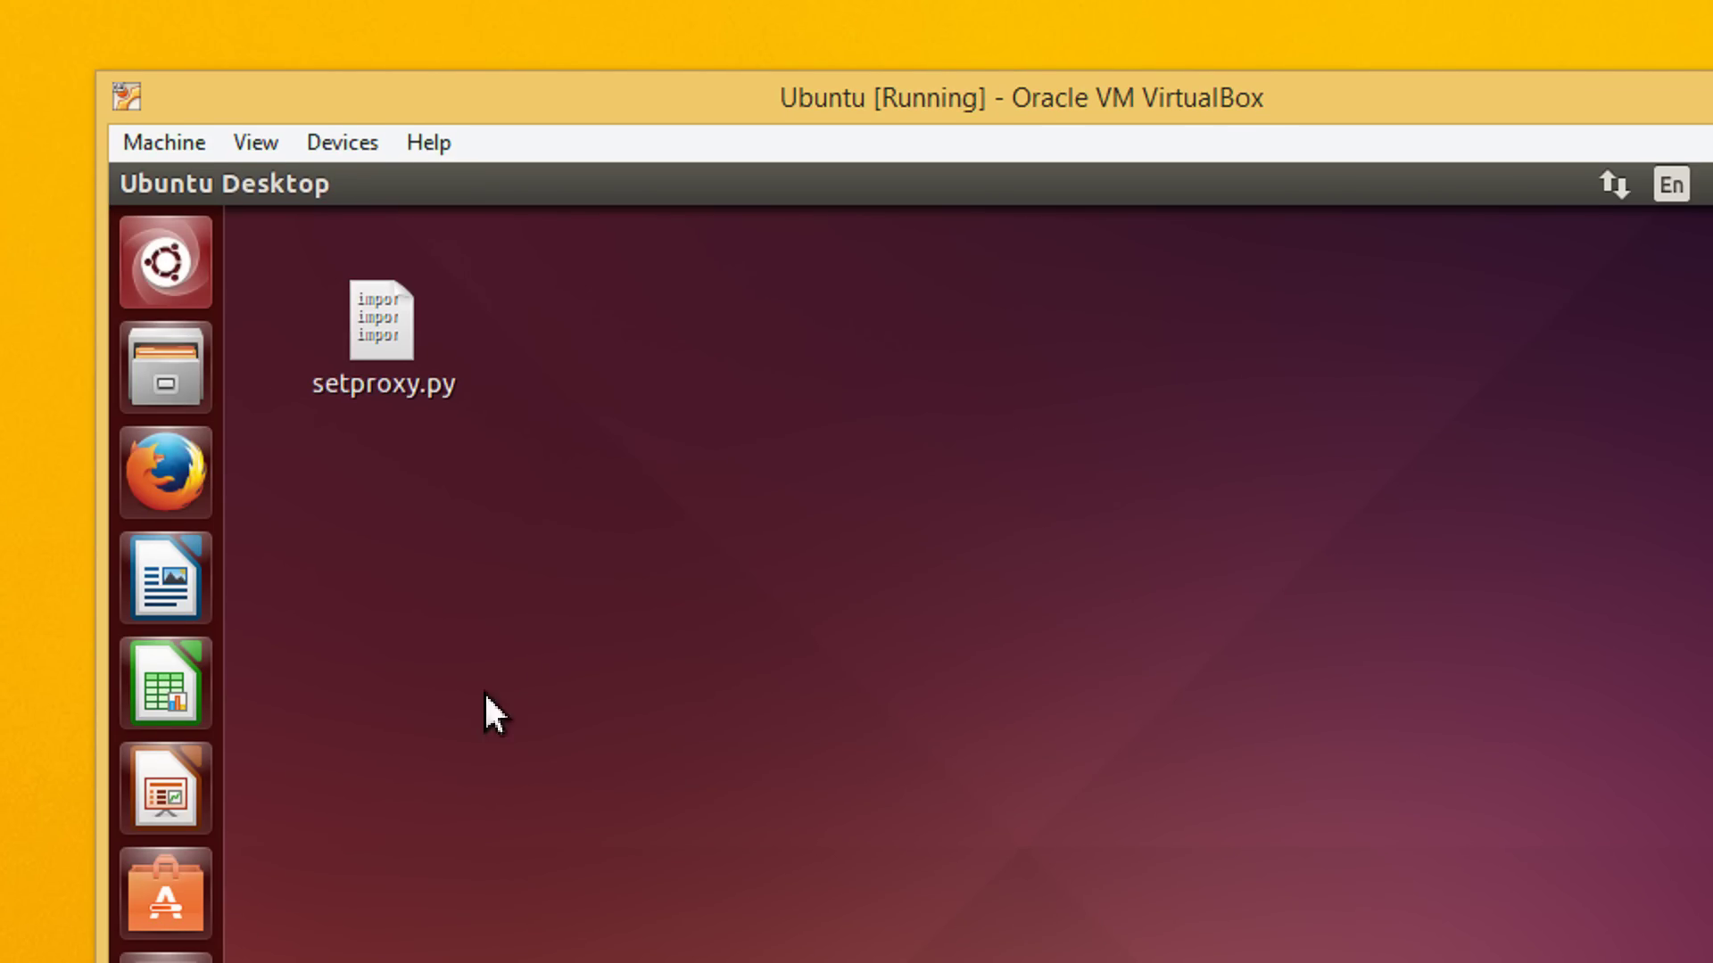
{"action": "left_click", "coordinate": [166, 262]}
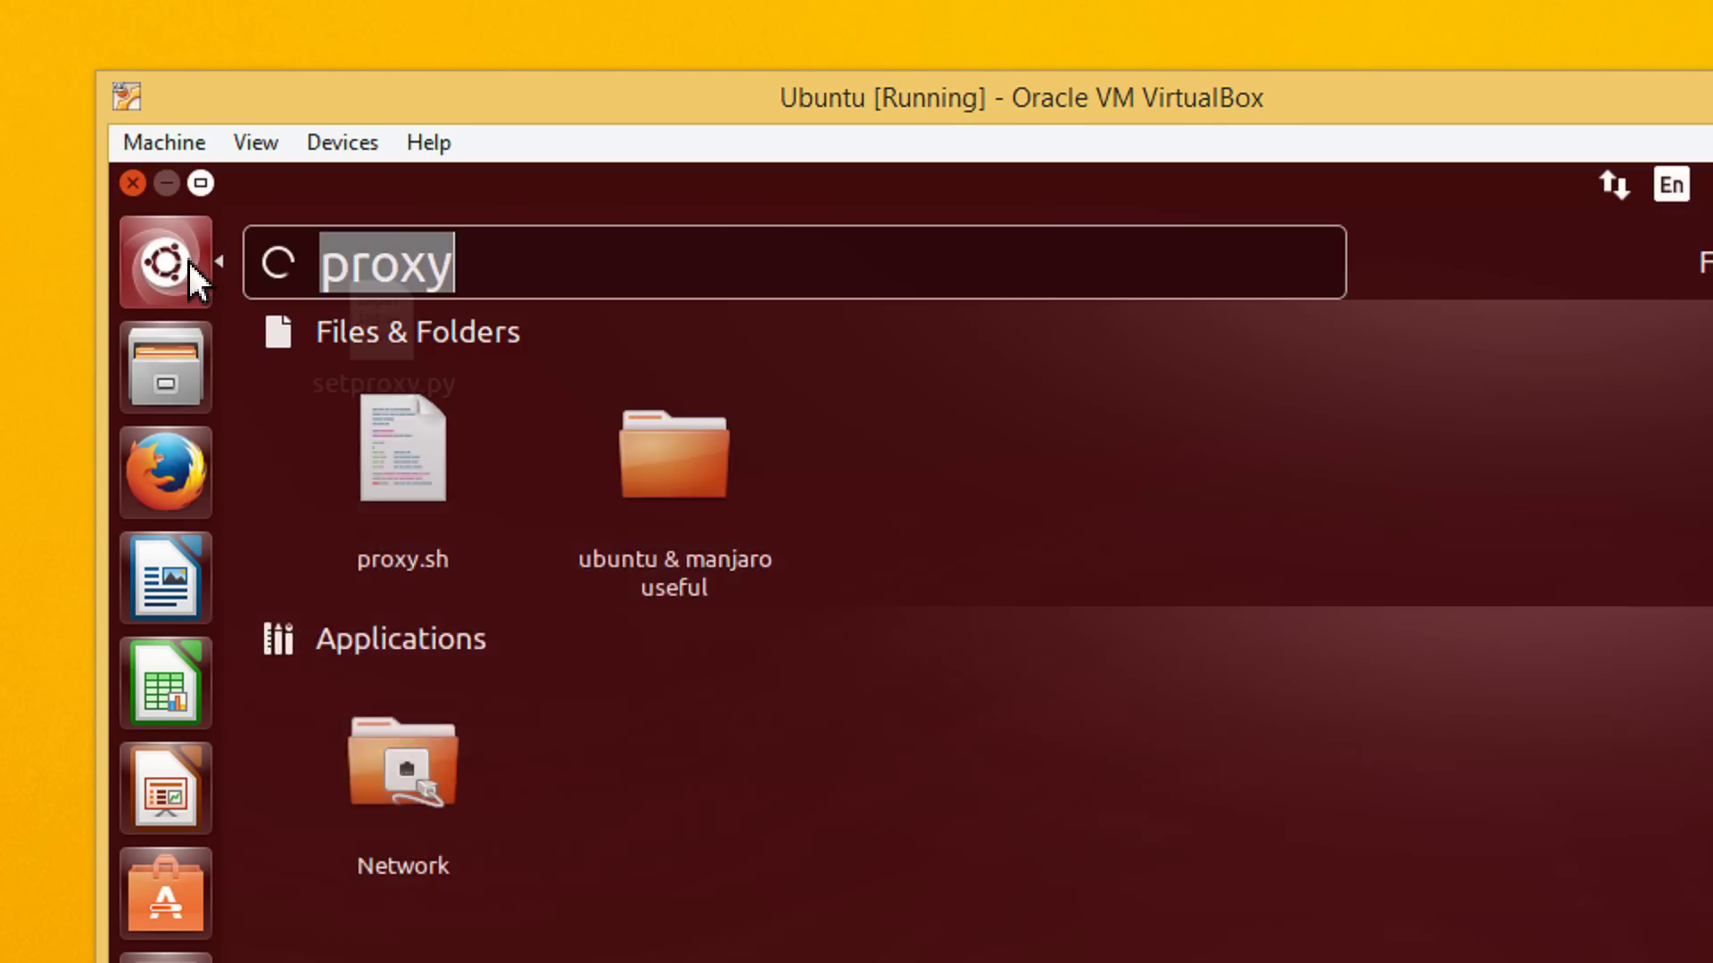
{"action": "left_click", "coordinate": [189, 266]}
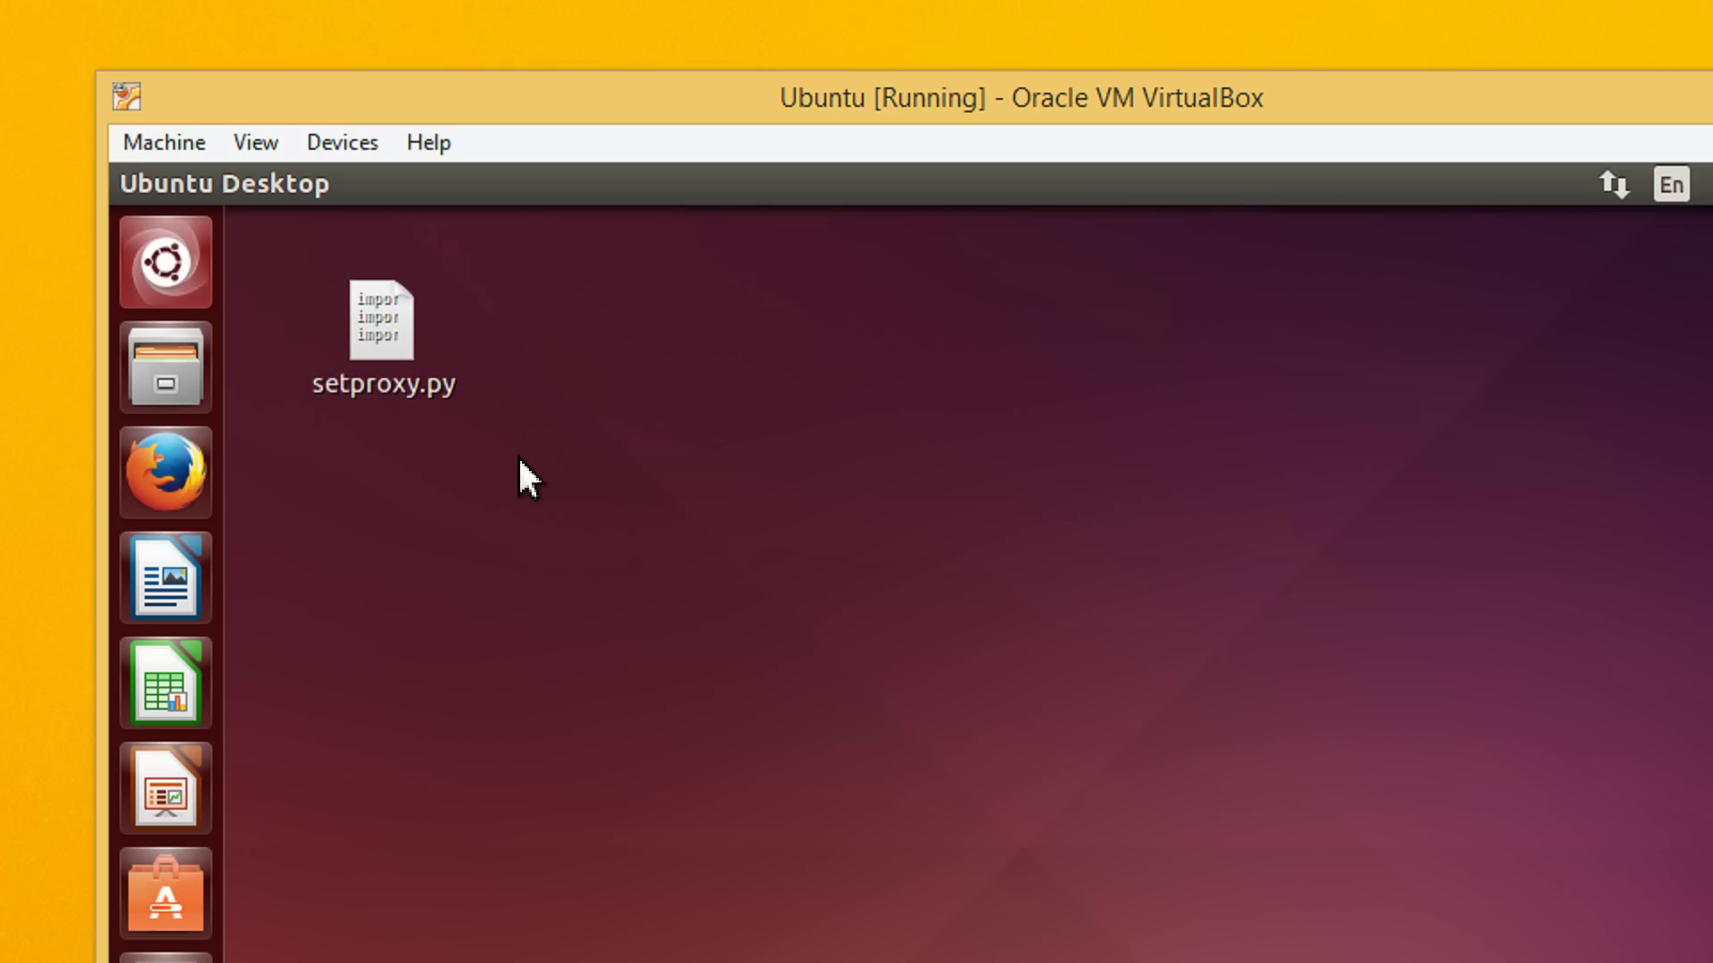
{"action": "left_click", "coordinate": [385, 319]}
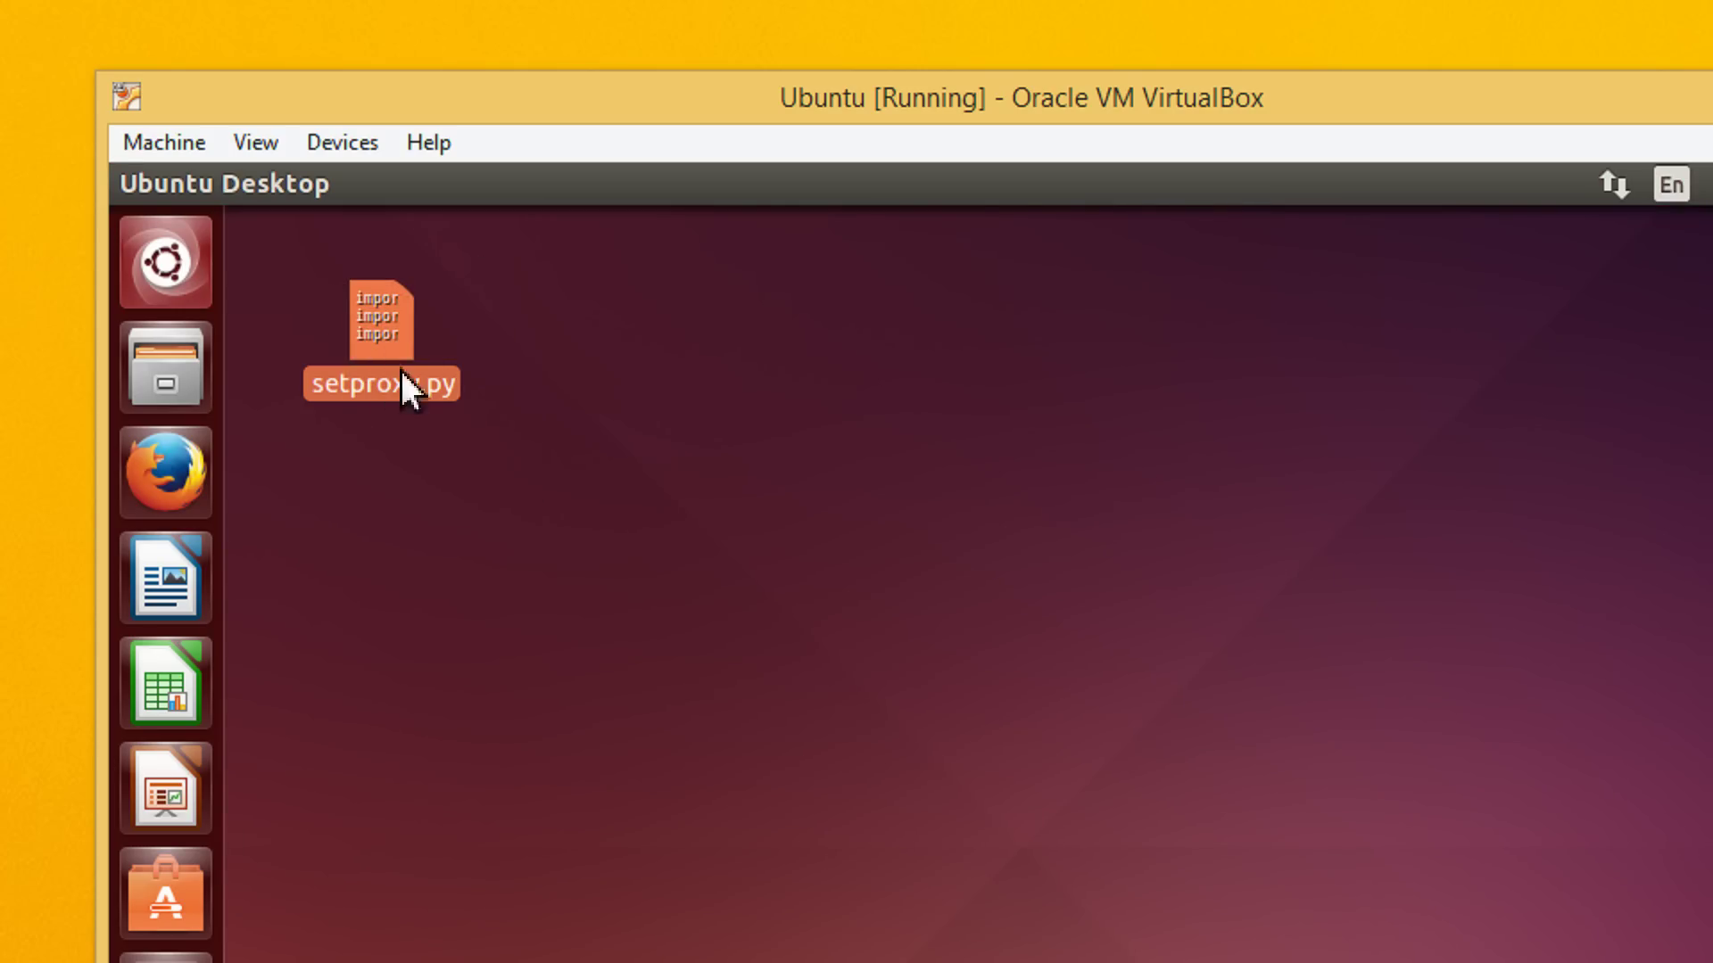
Clear the old Dash query and search the Ubuntu Dash for 'Proxy'
{"action": "left_click", "coordinate": [169, 262]}
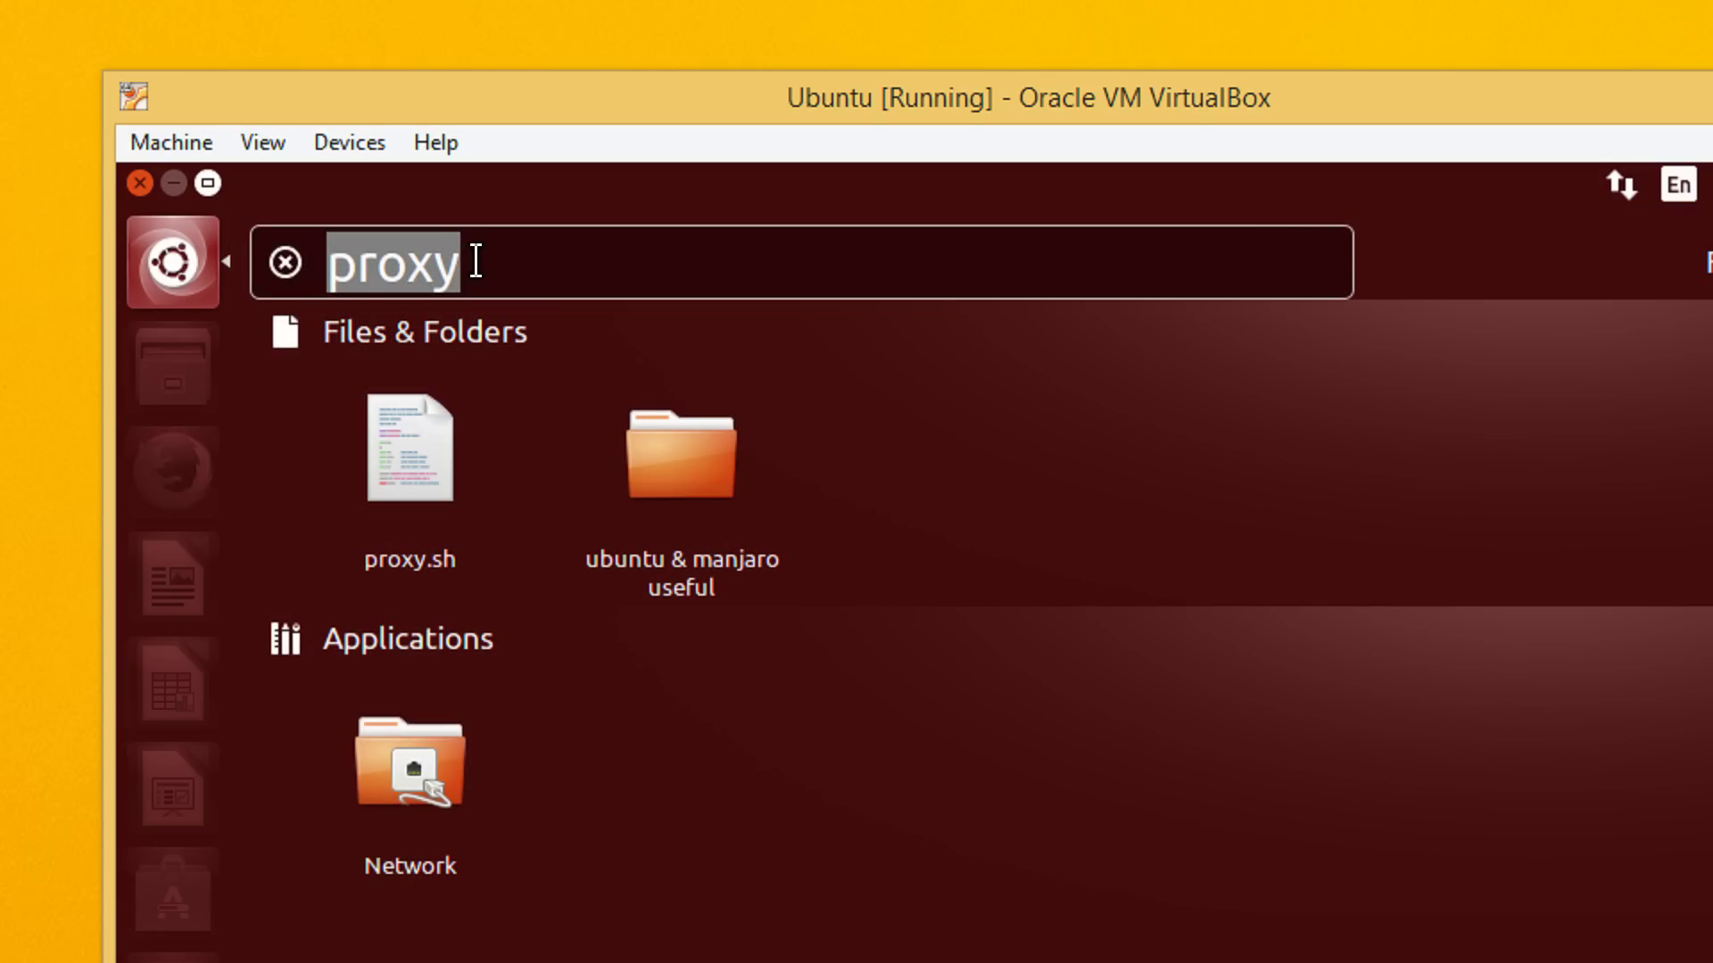
{"action": "key", "text": "BackSpace"}
{"action": "type", "text": "P"}
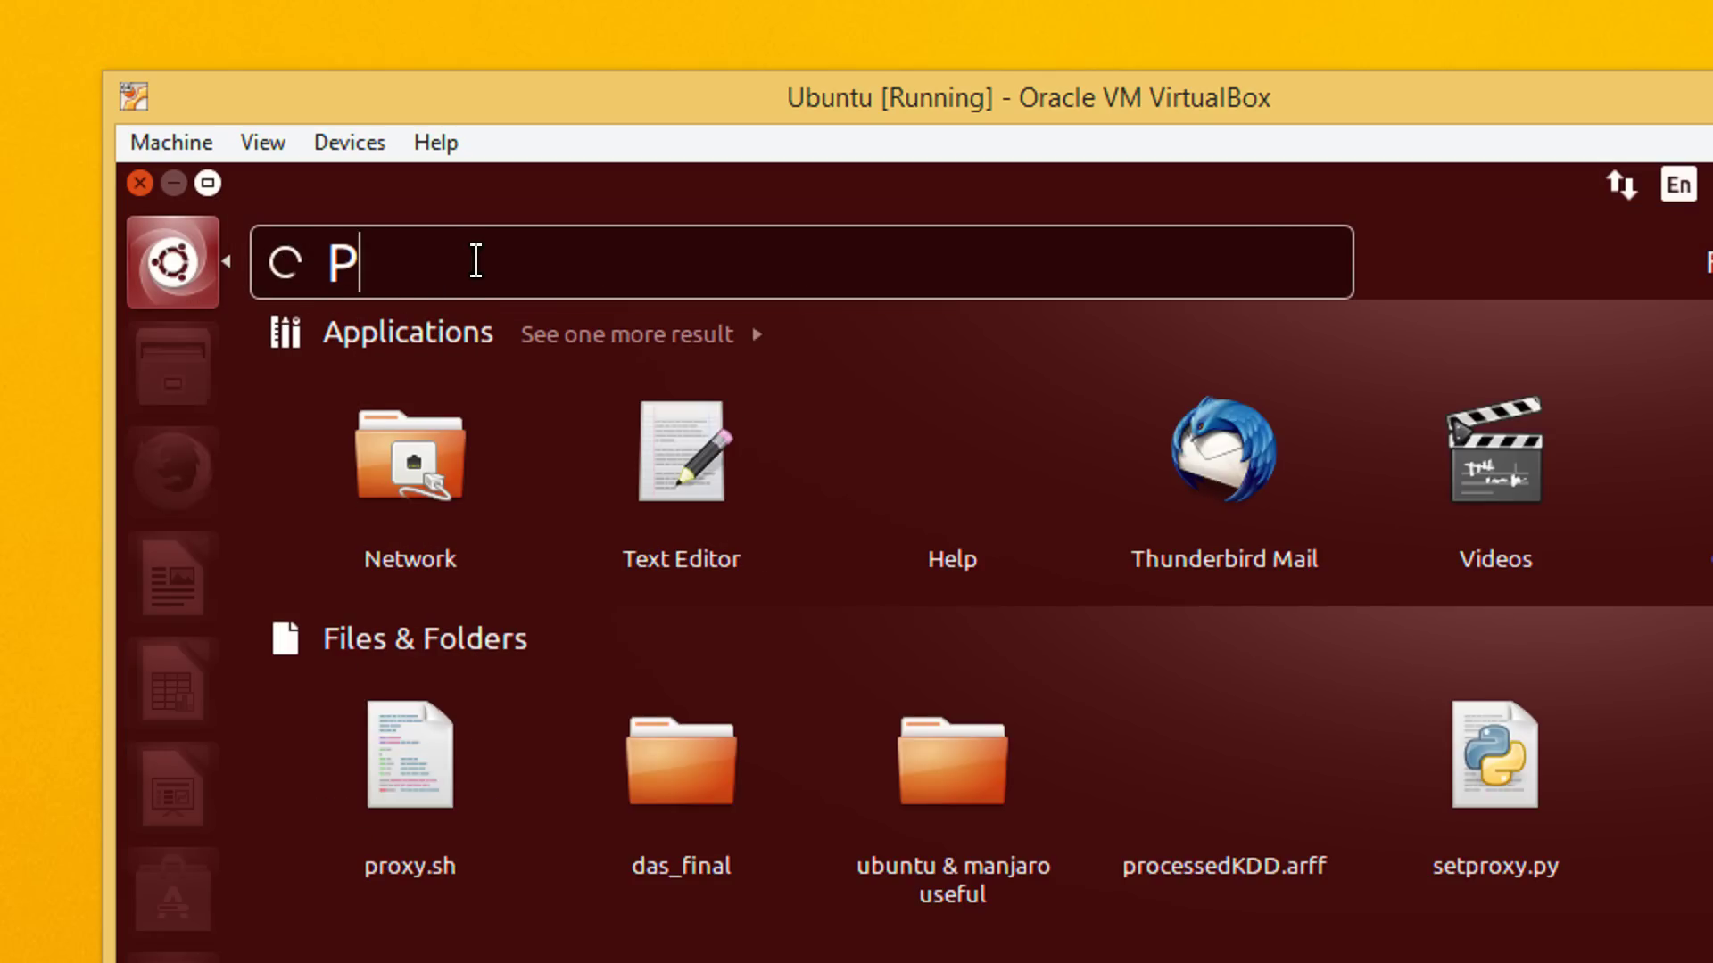
{"action": "type", "text": "roxy"}
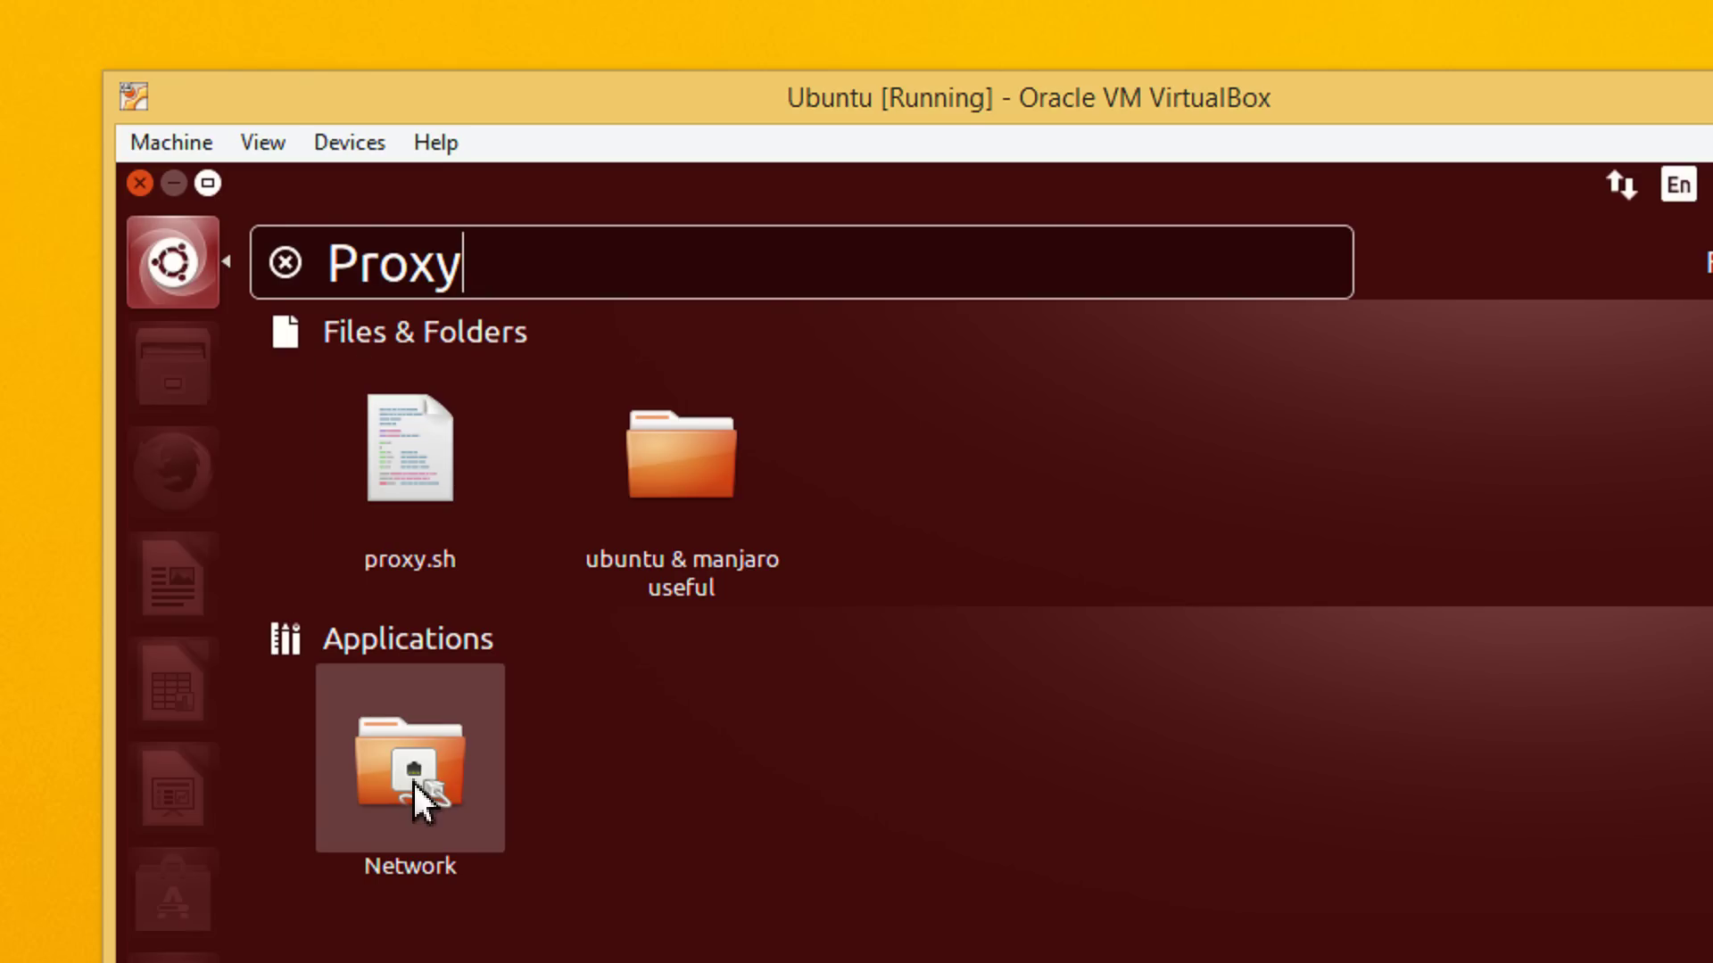
Open Network settings and set the Network proxy method to Manual
{"action": "left_click", "coordinate": [399, 787]}
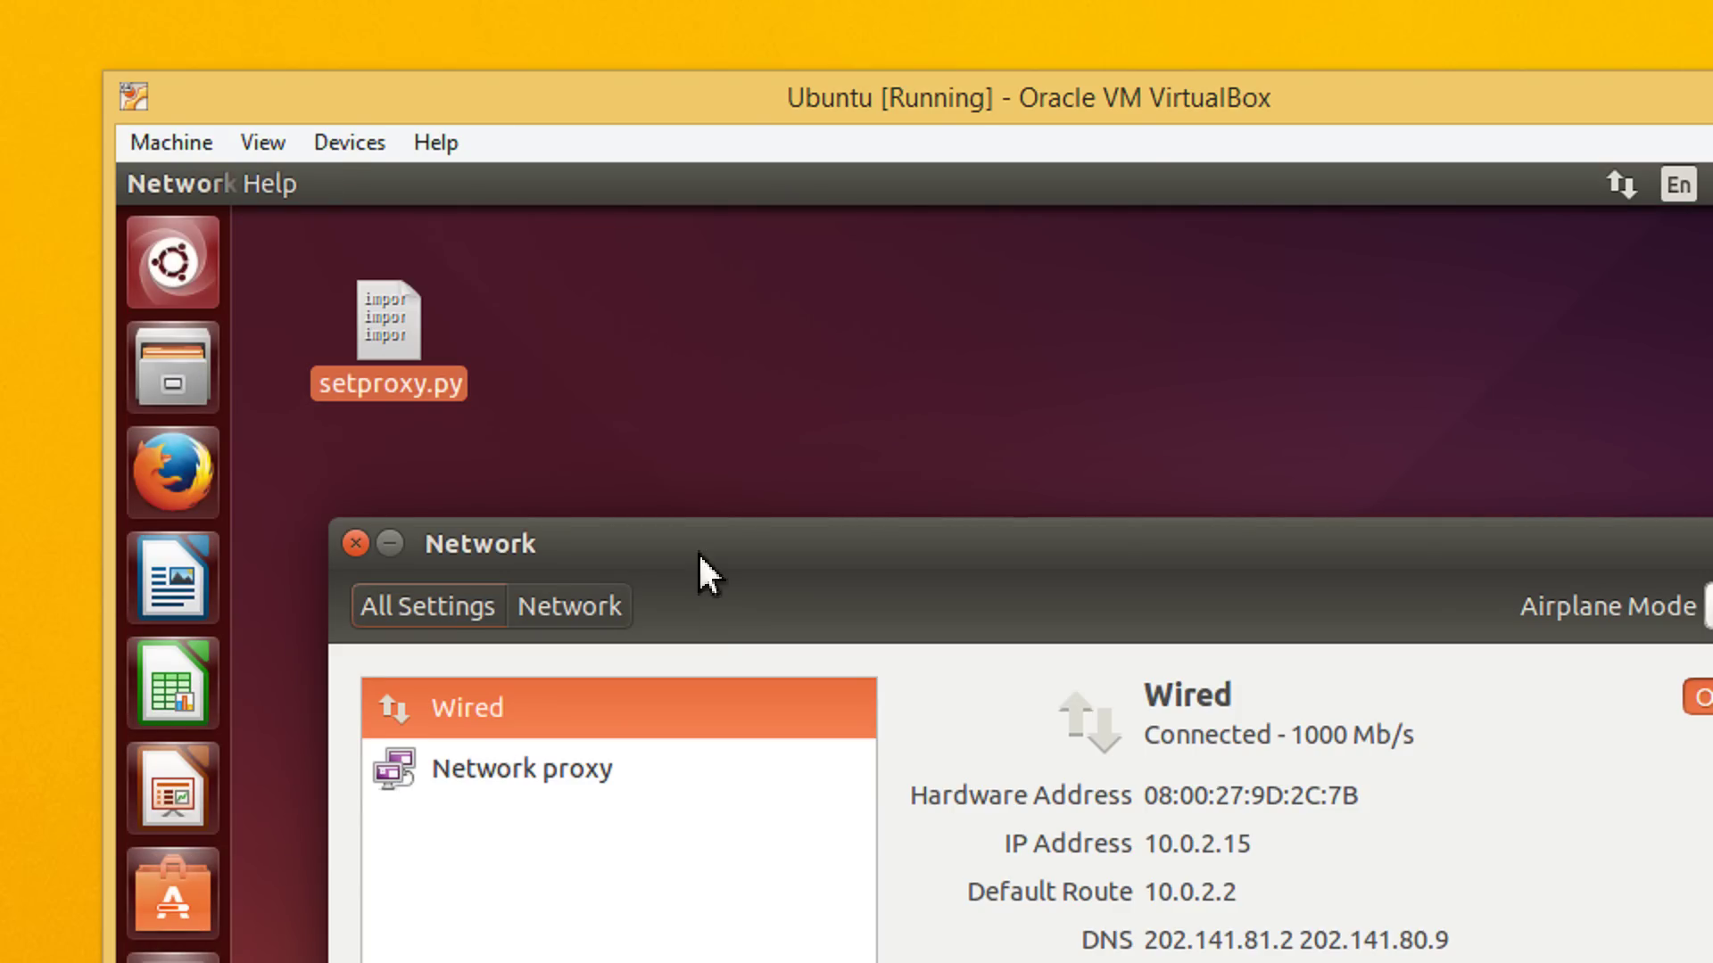
{"action": "left_click_drag", "start_coordinate": [700, 558], "coordinate": [650, 413]}
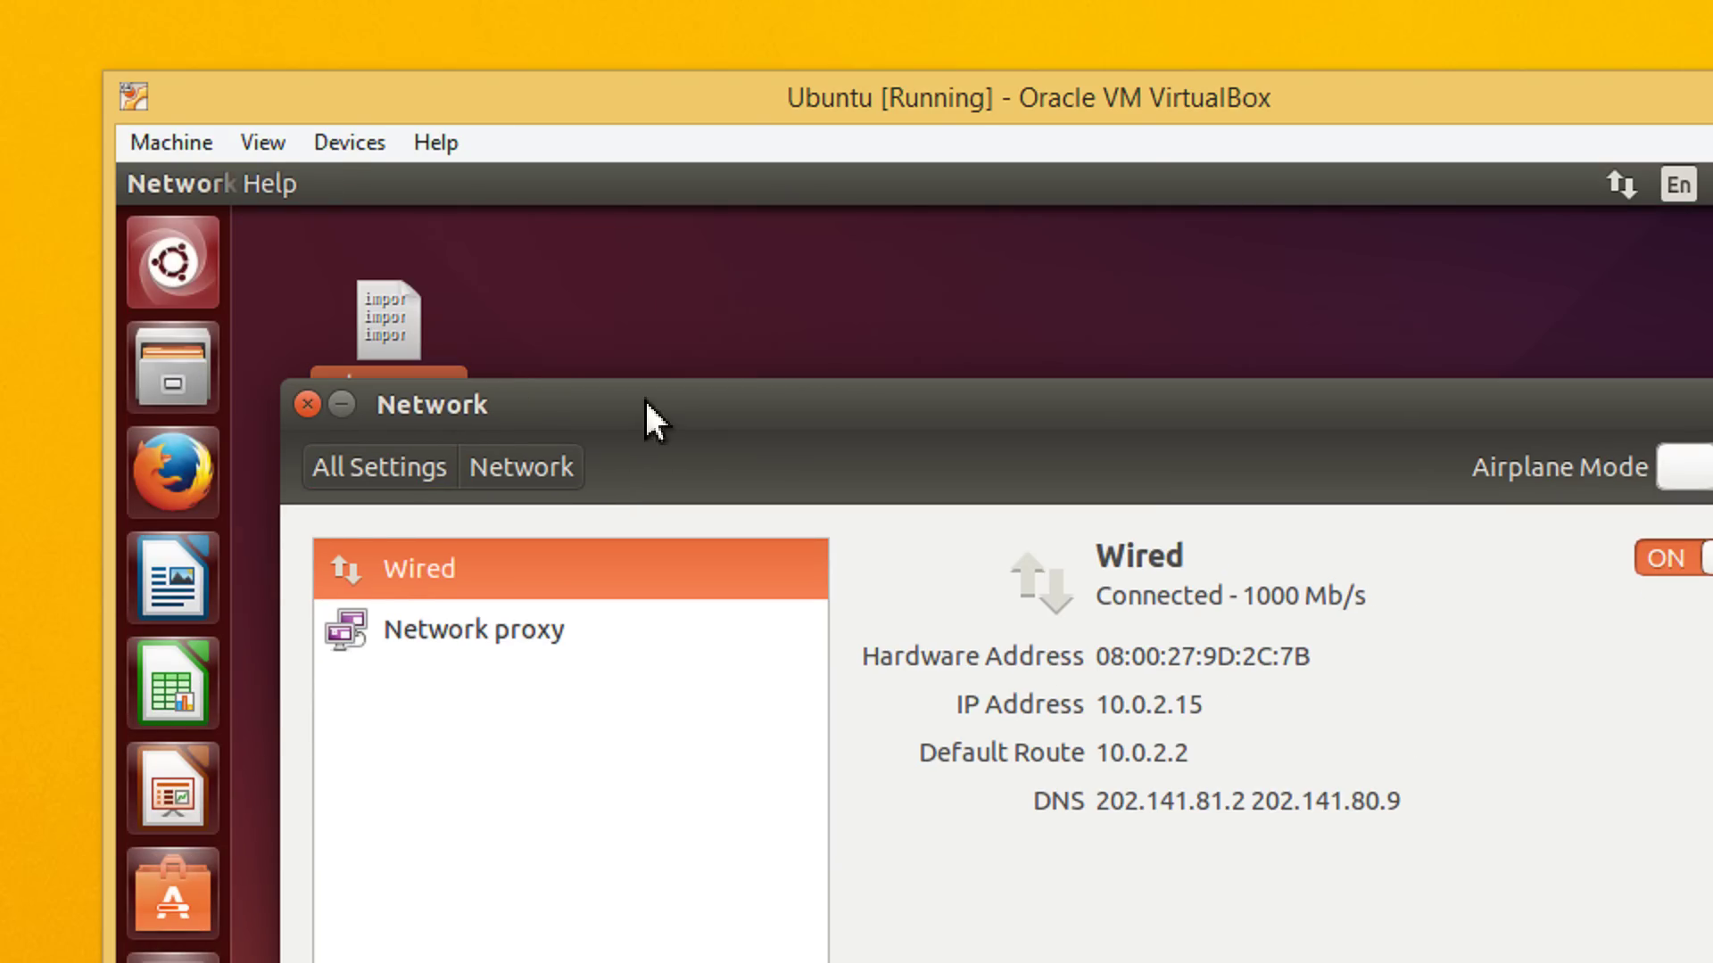
{"action": "left_click", "coordinate": [492, 635]}
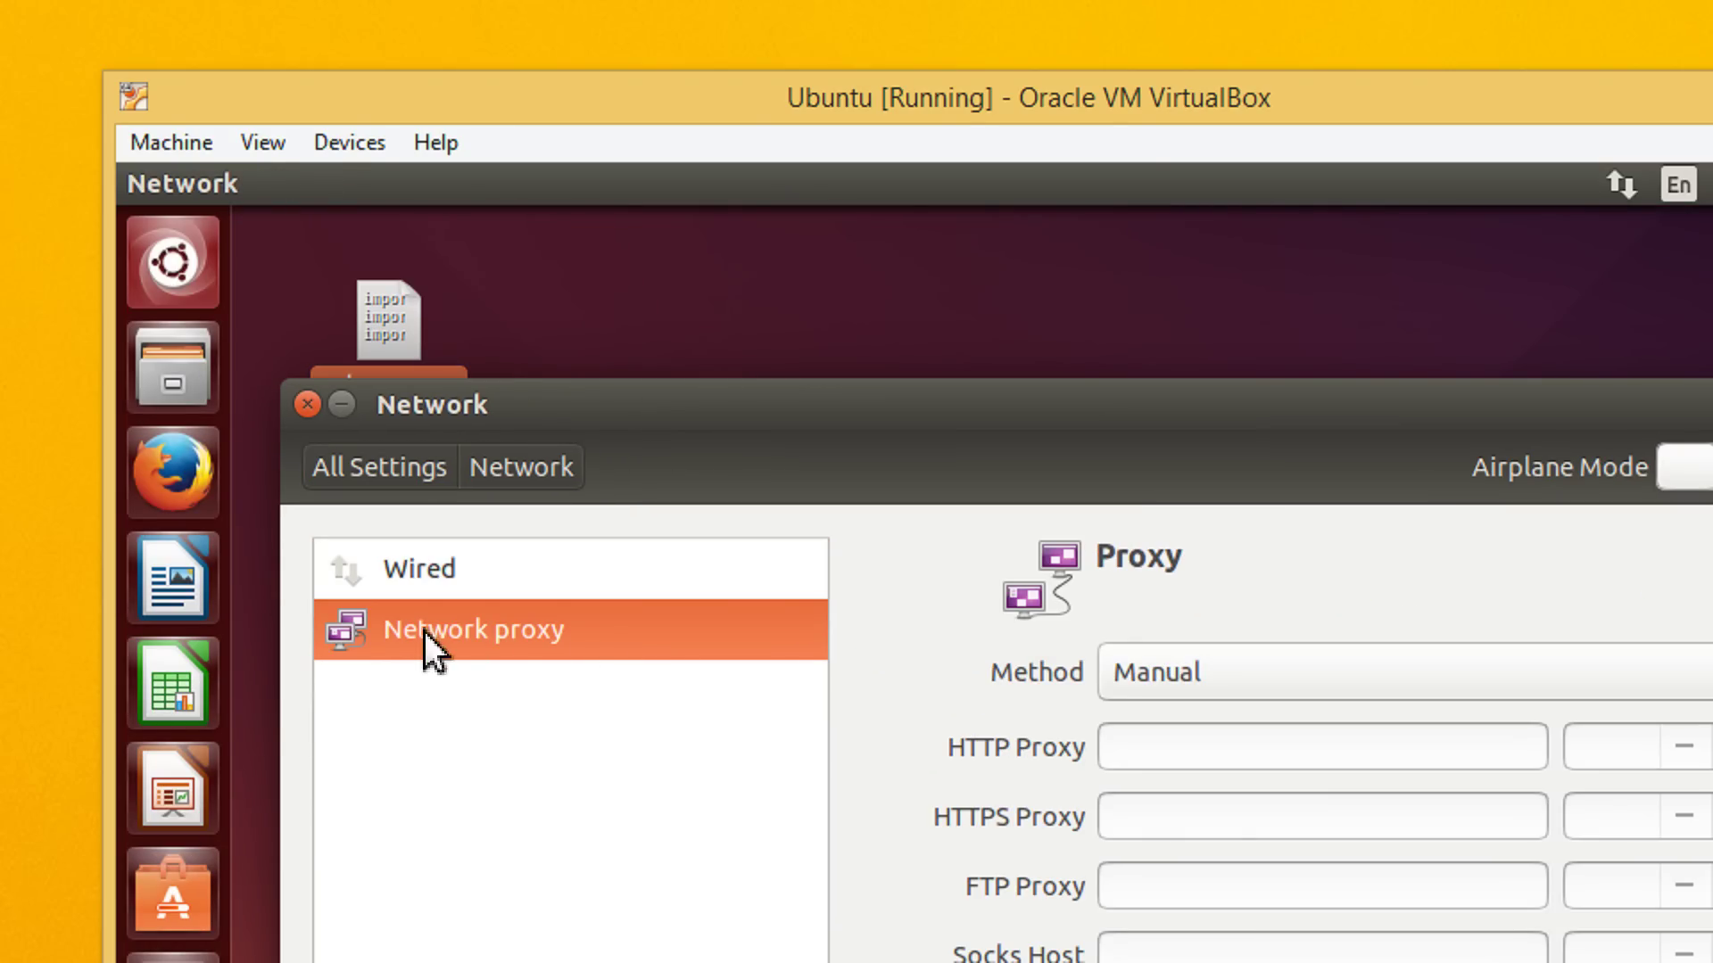
{"action": "left_click", "coordinate": [1146, 683]}
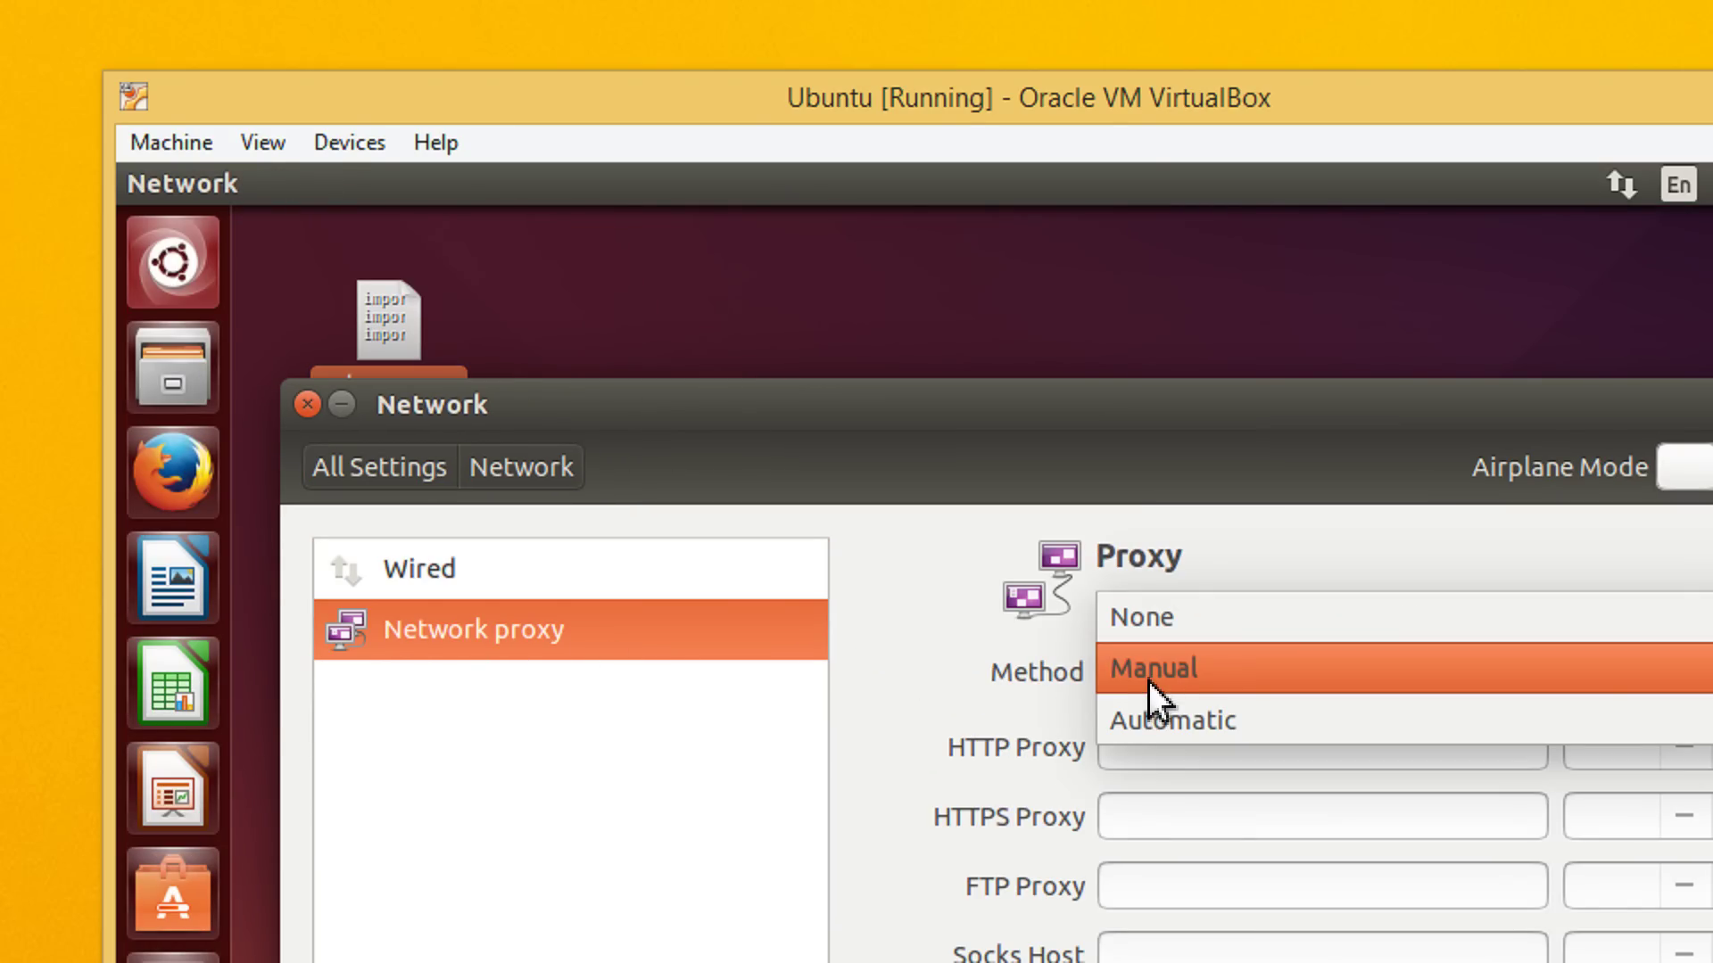
{"action": "left_click", "coordinate": [1207, 669]}
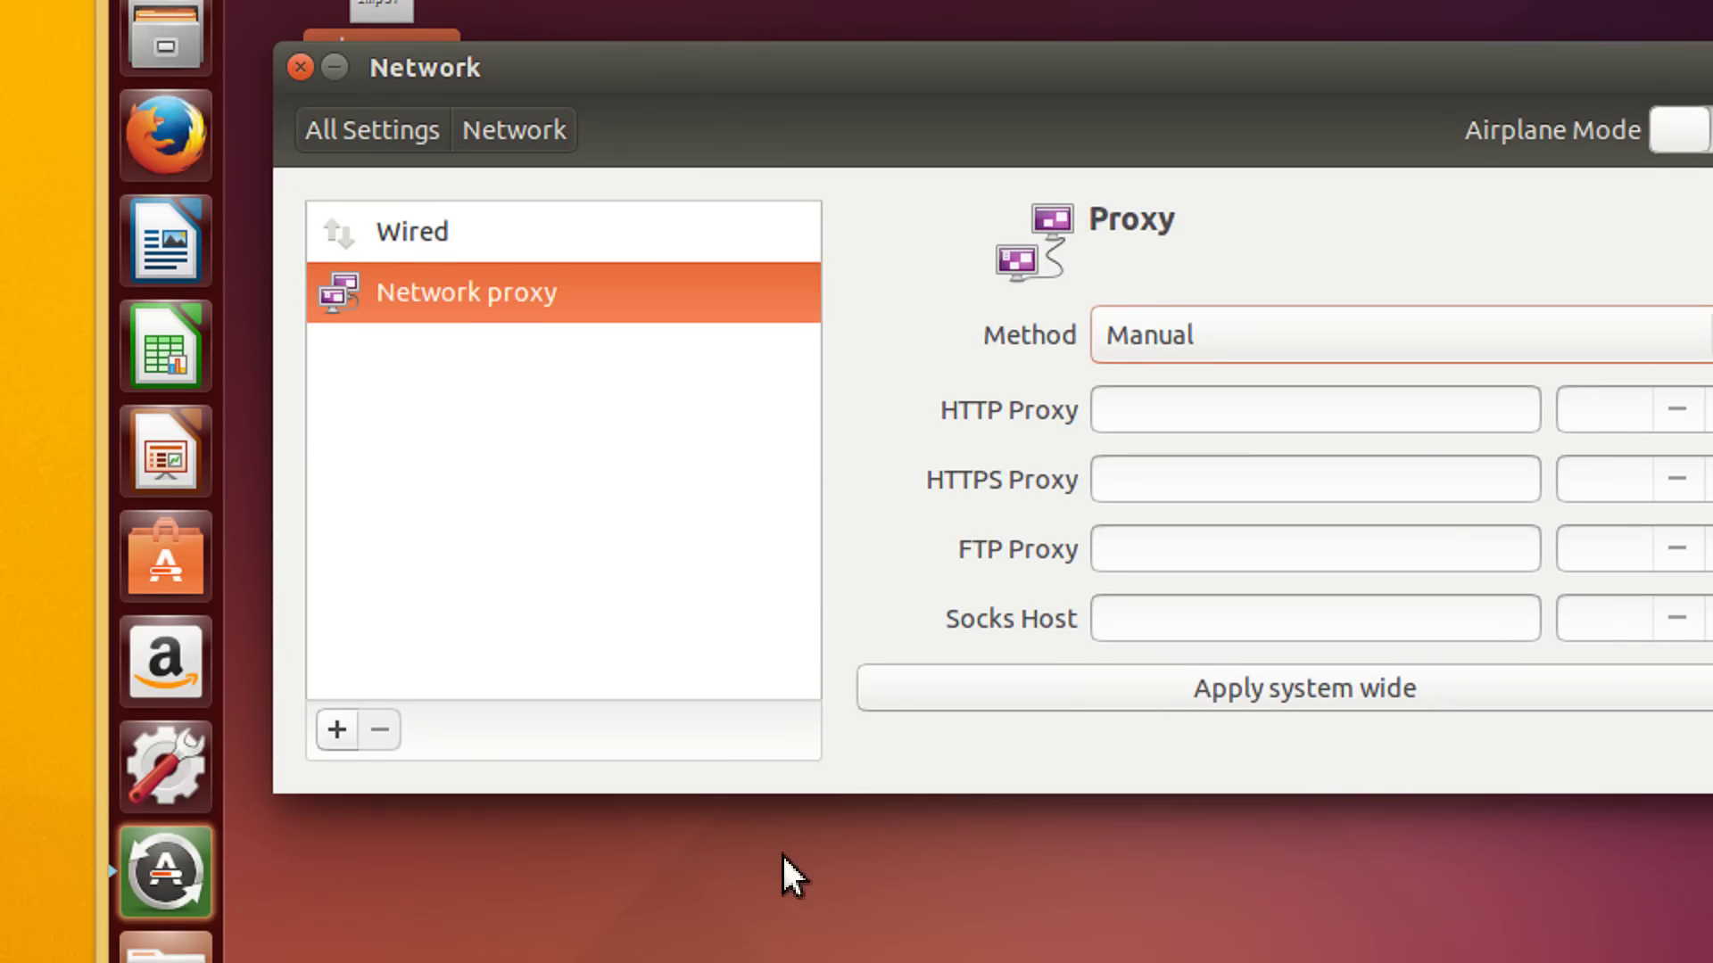
{"action": "key", "text": "alt+Tab"}
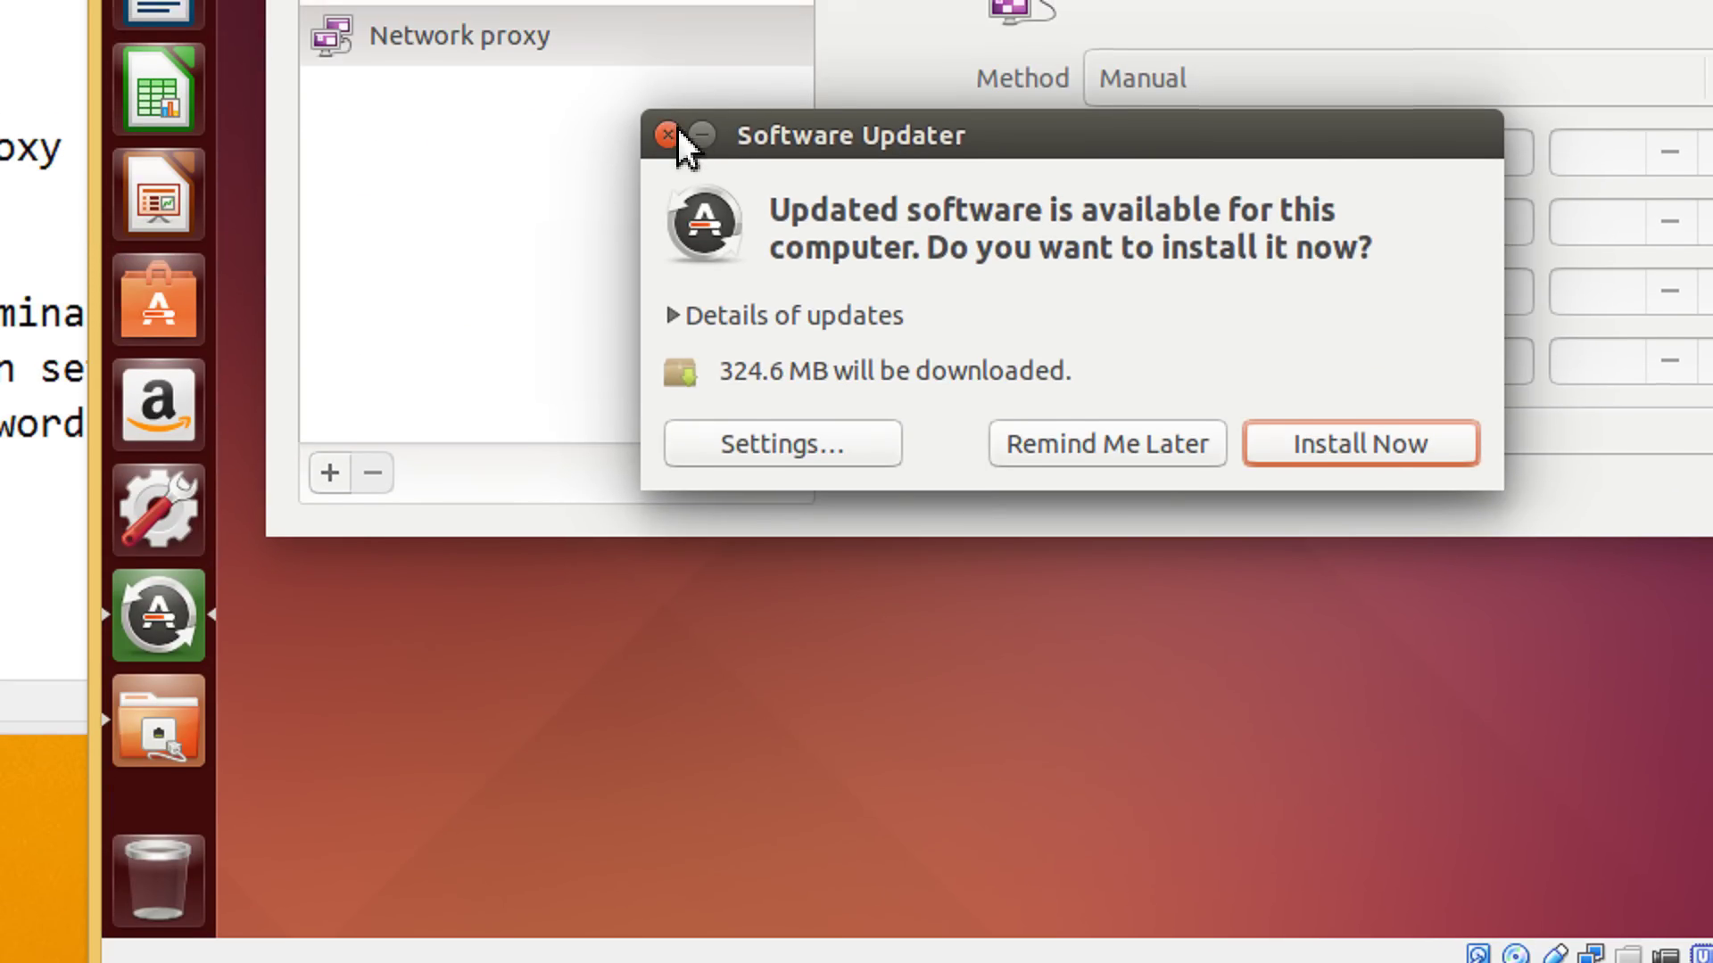
Dismiss the update prompt, reposition the notes and bring the Ubuntu VM forward
{"action": "left_click", "coordinate": [676, 134]}
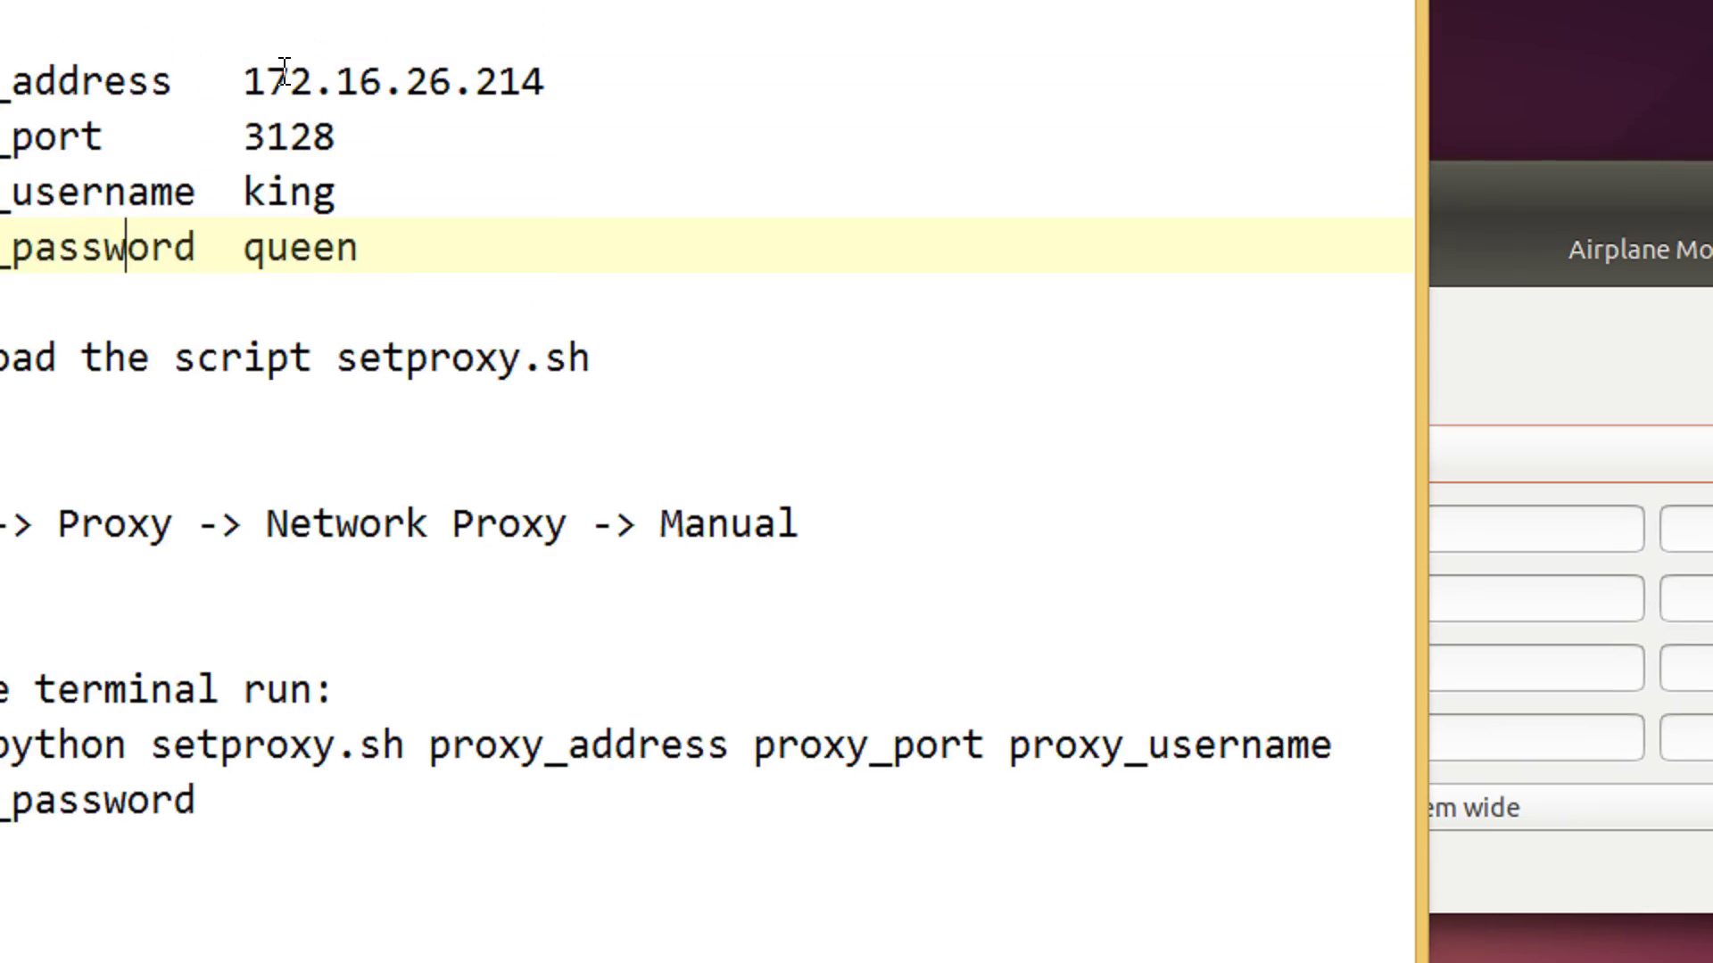
{"action": "left_click_drag", "start_coordinate": [1055, 38], "coordinate": [833, 190]}
{"action": "left_click", "coordinate": [1312, 446]}
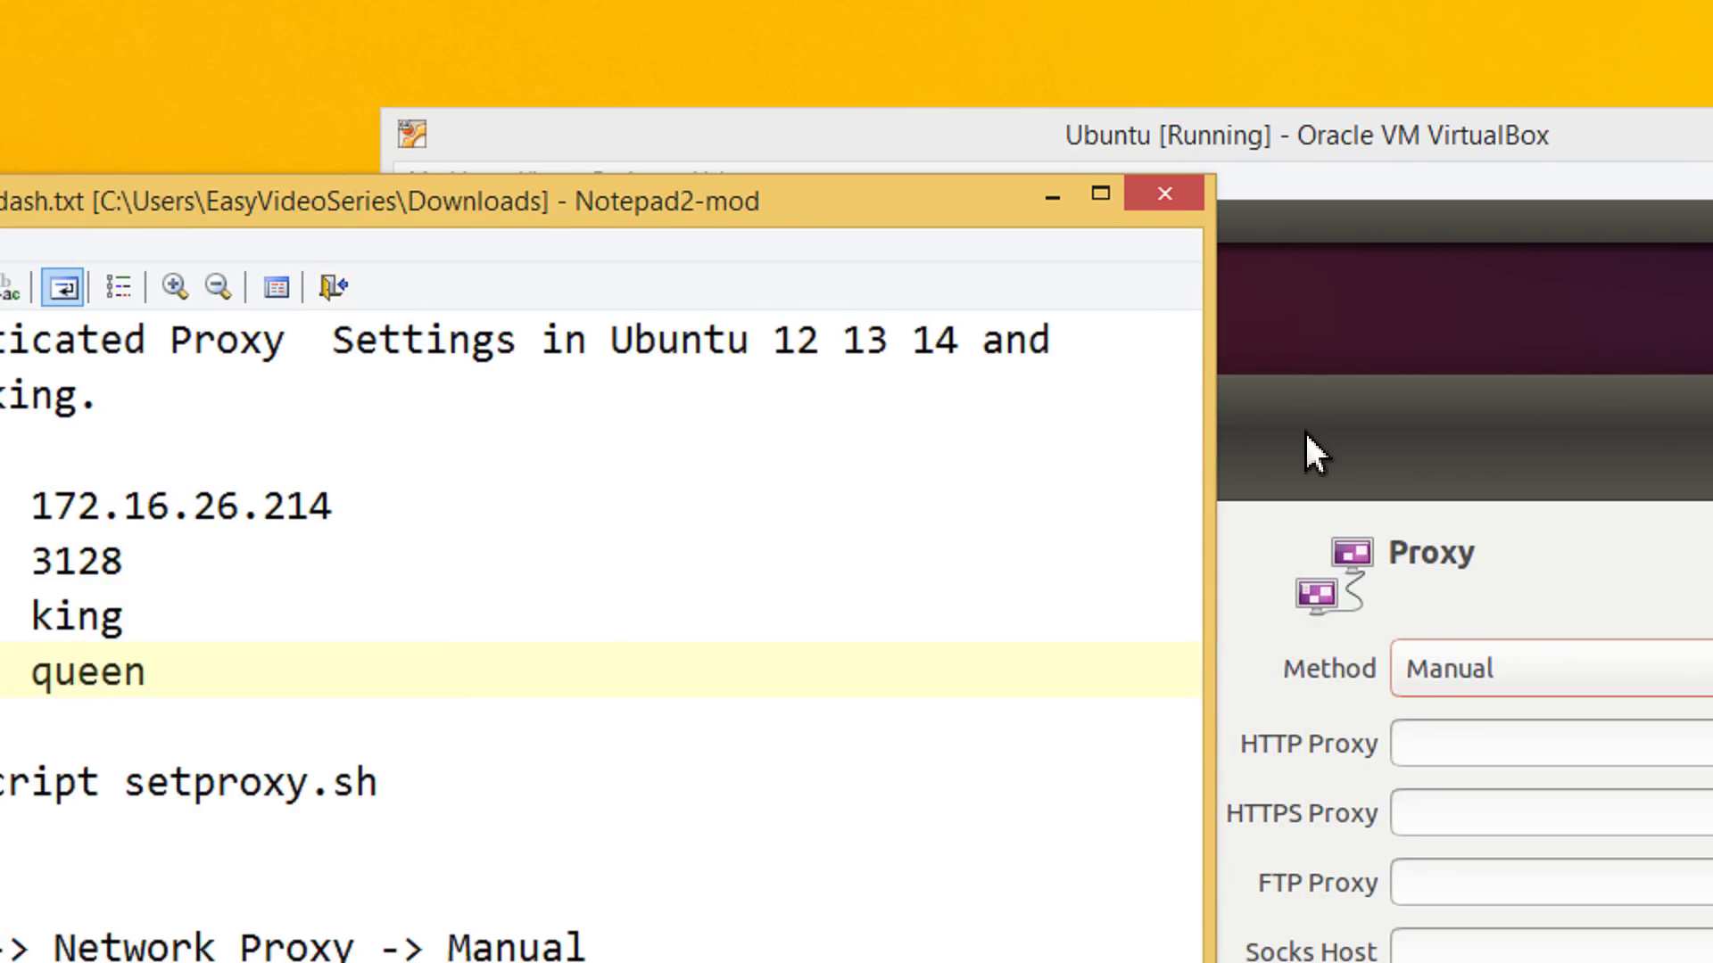
Set the HTTP proxy to 172.16.26.214 port 3128, correcting the mistyped last digit
{"action": "left_click", "coordinate": [1466, 757]}
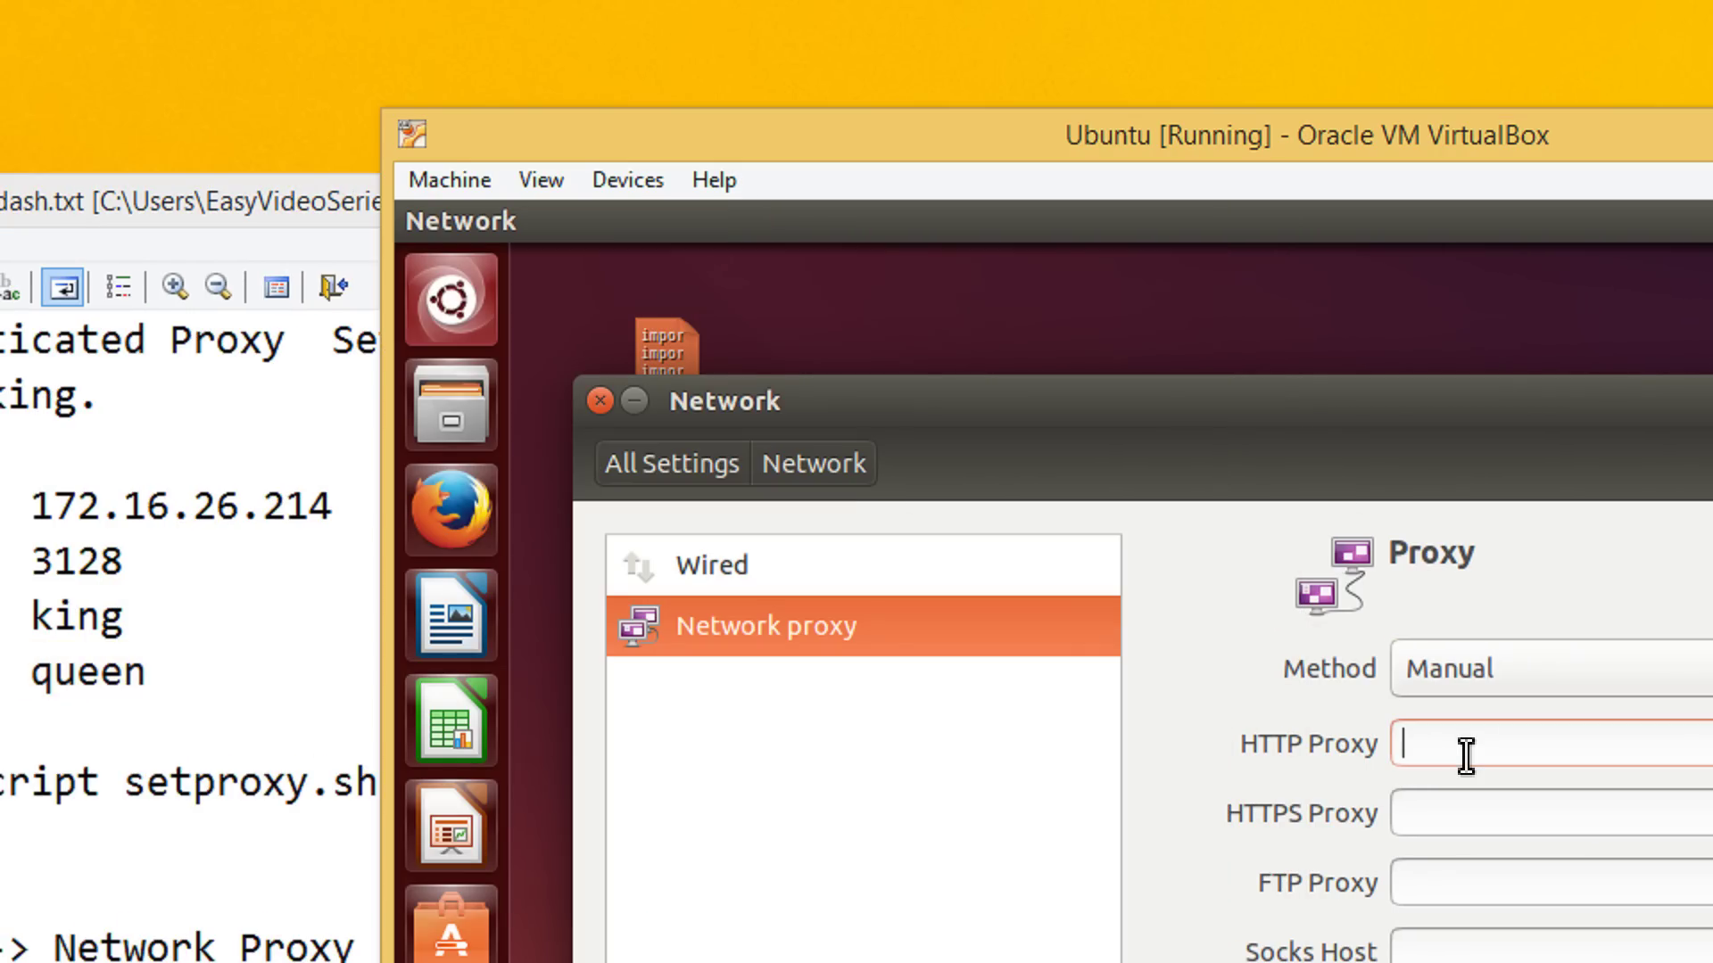
{"action": "type", "text": "172"}
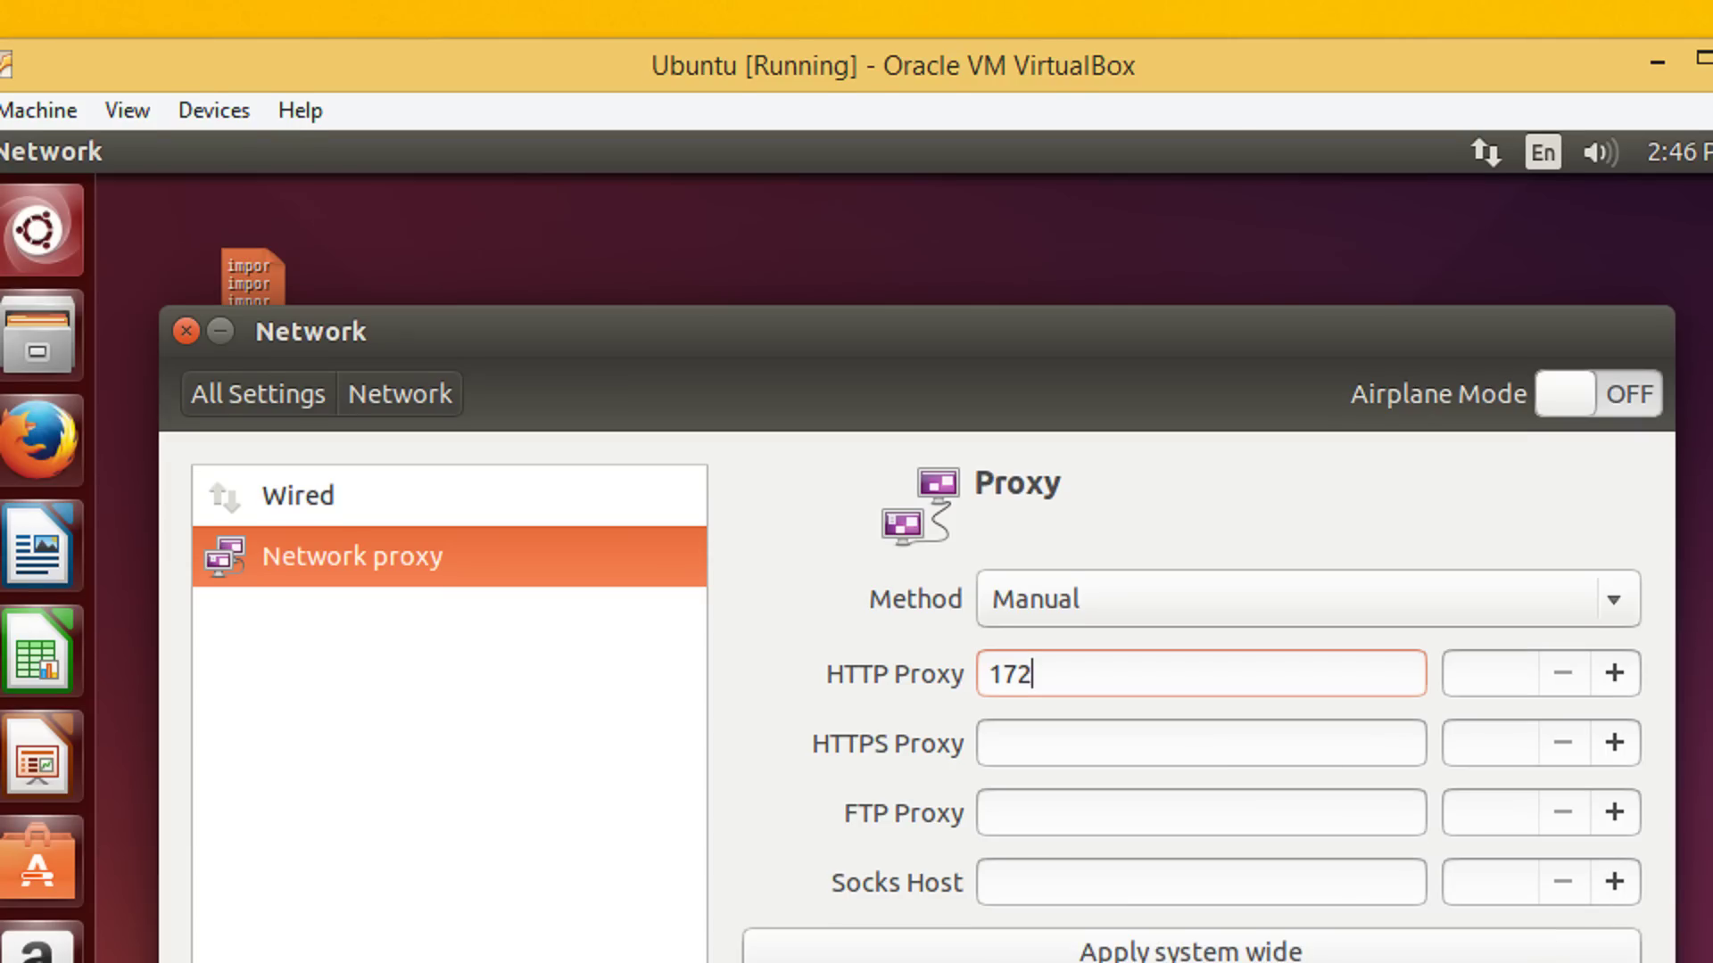
{"action": "type", "text": ".16.26"}
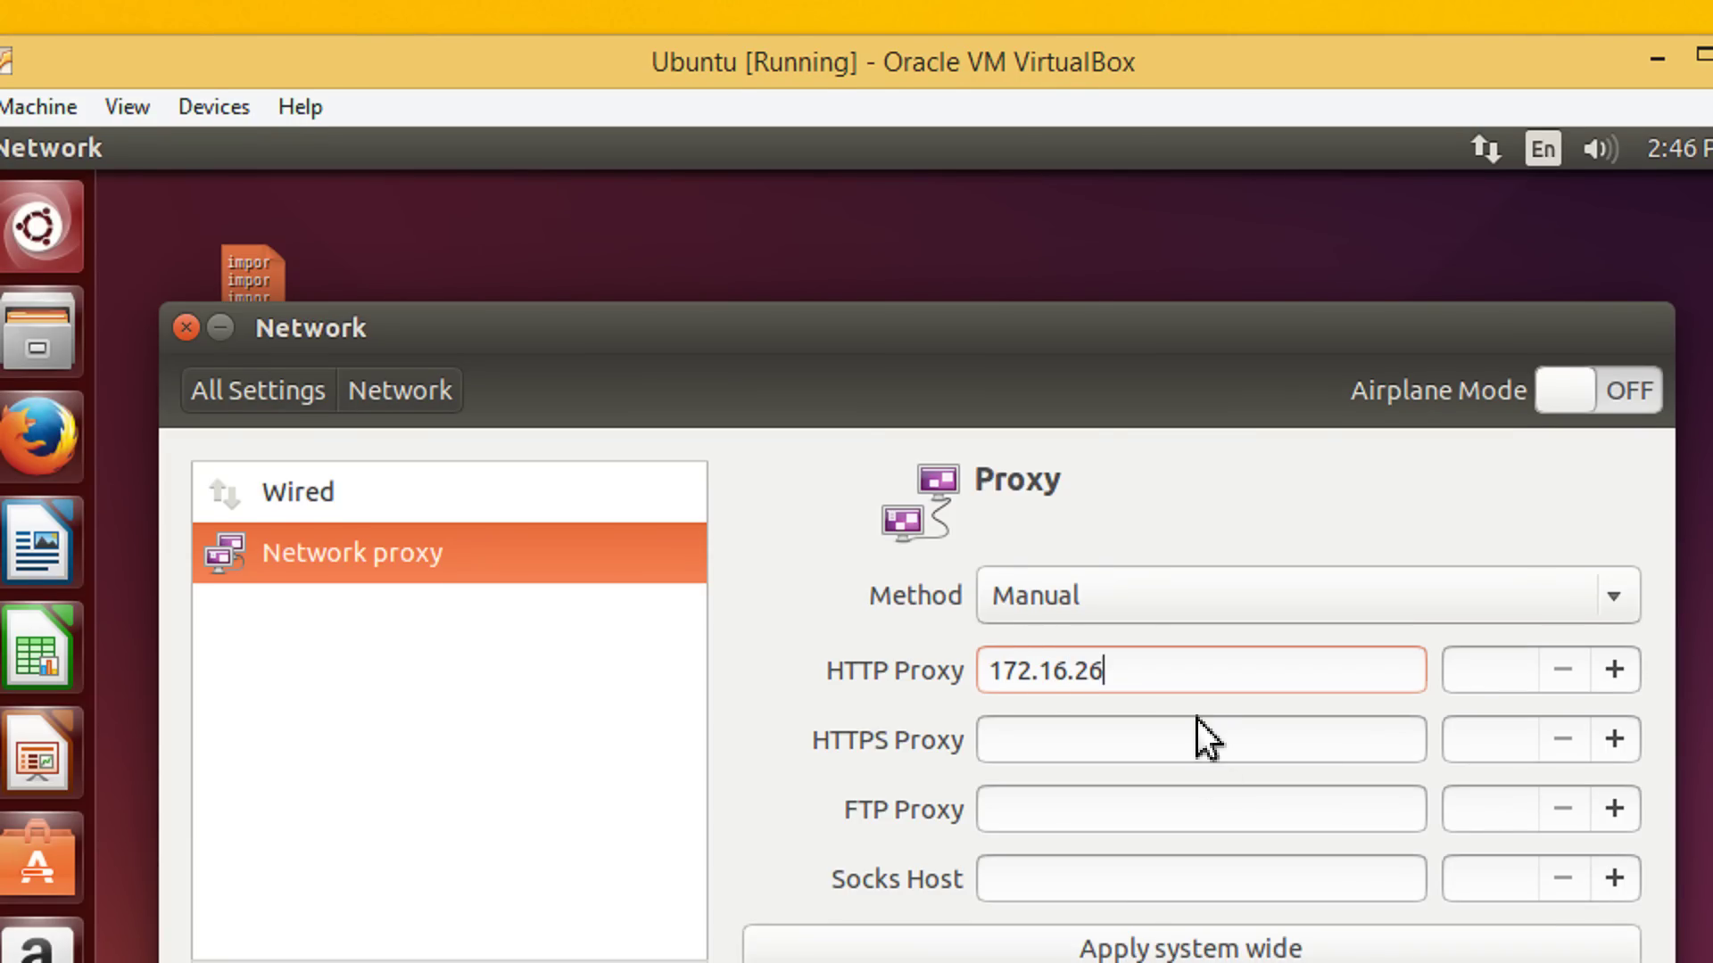
{"action": "type", "text": ".218"}
{"action": "key", "text": "Tab"}
{"action": "type", "text": "3128"}
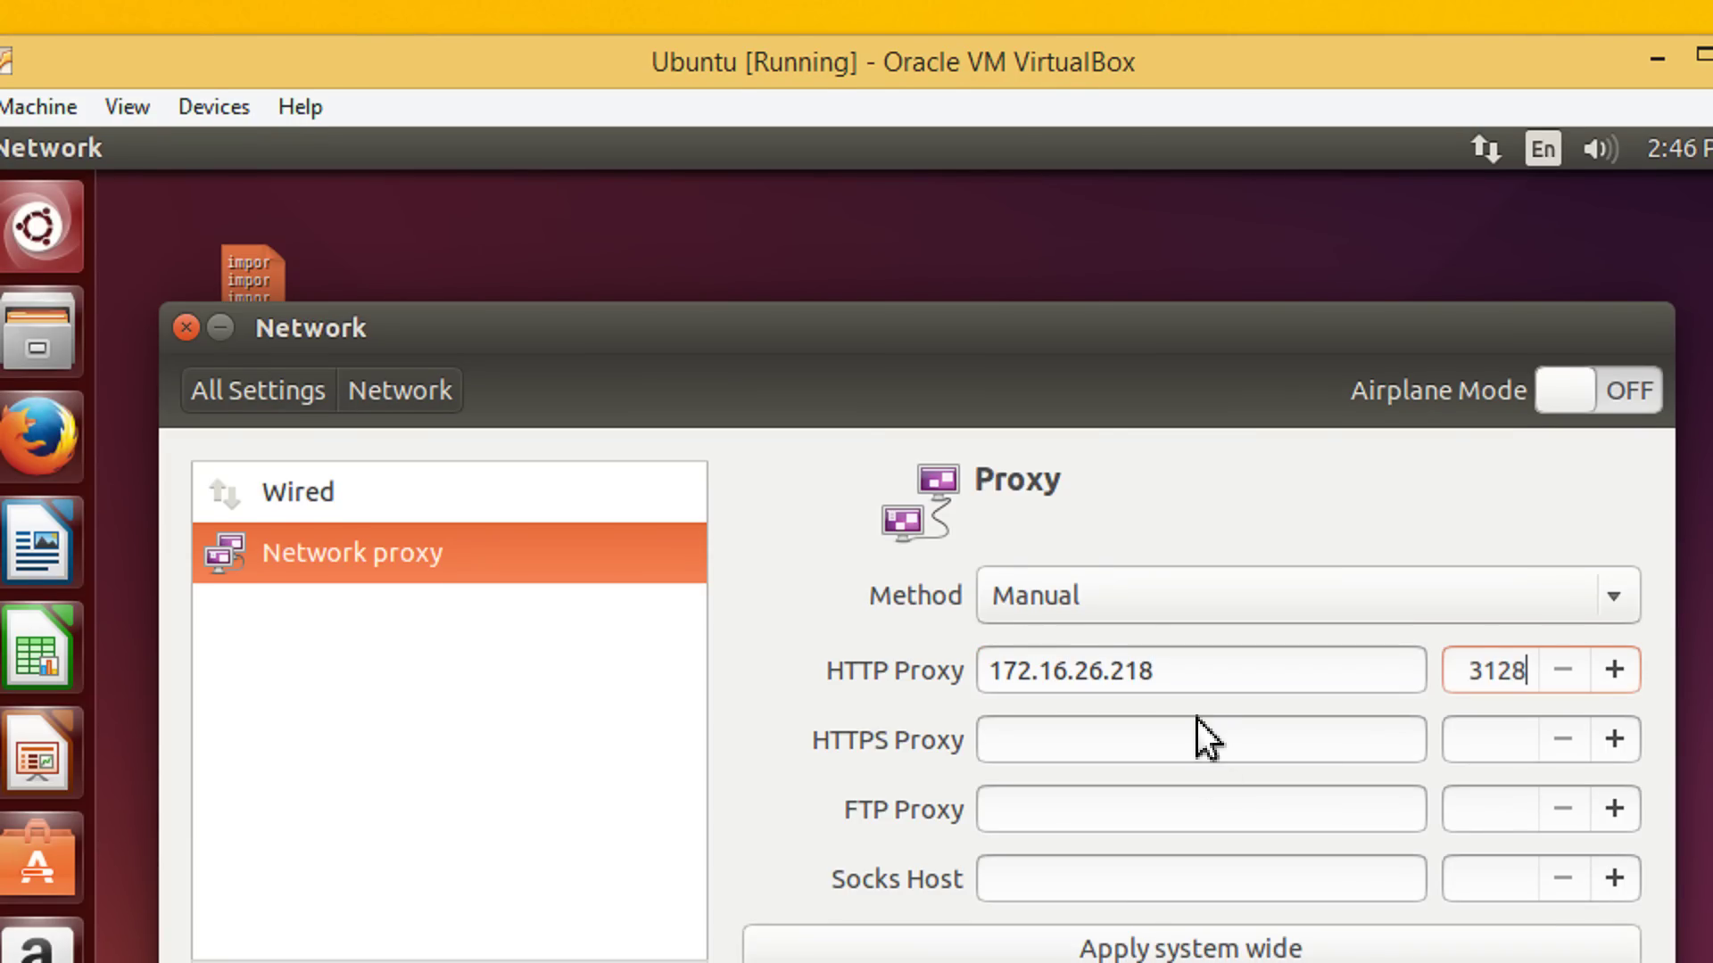
{"action": "key", "text": "shift+Tab"}
{"action": "key", "text": "End"}
{"action": "key", "text": "BackSpace"}
{"action": "type", "text": "4"}
{"action": "key", "text": "ctrl+a"}
{"action": "key", "text": "ctrl+c"}
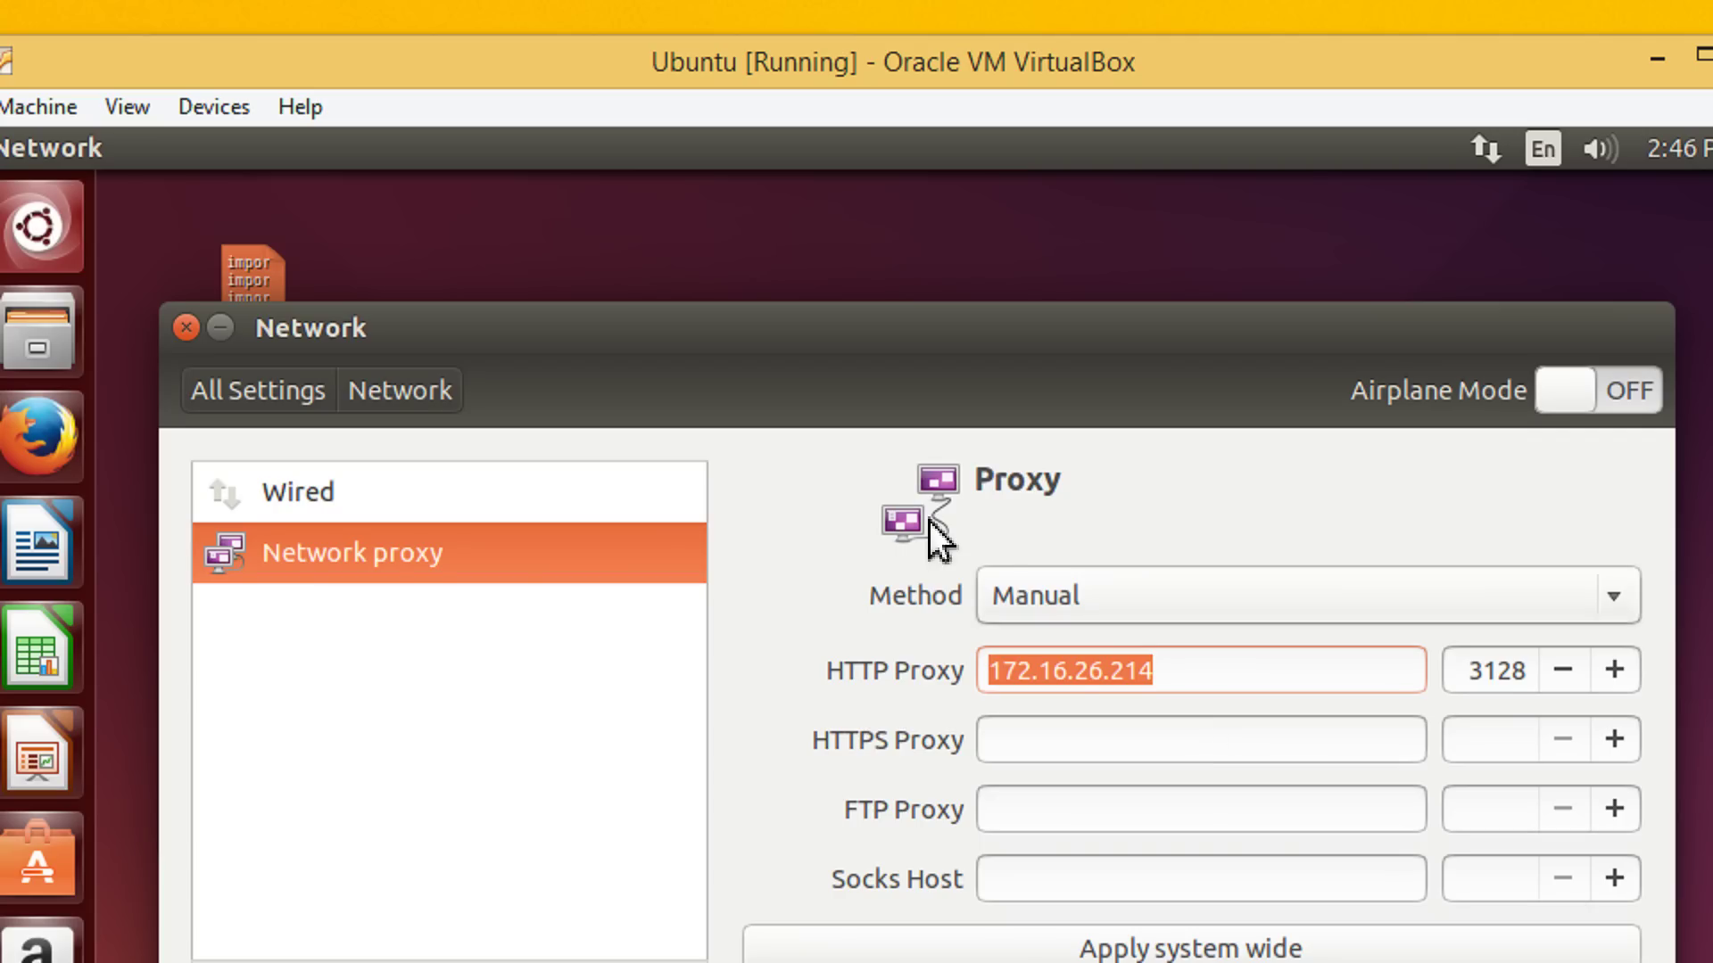
Give the HTTPS and FTP proxies the same address 172.16.26.214 with port 3128
{"action": "left_click", "coordinate": [1089, 739]}
{"action": "key", "text": "ctrl+v"}
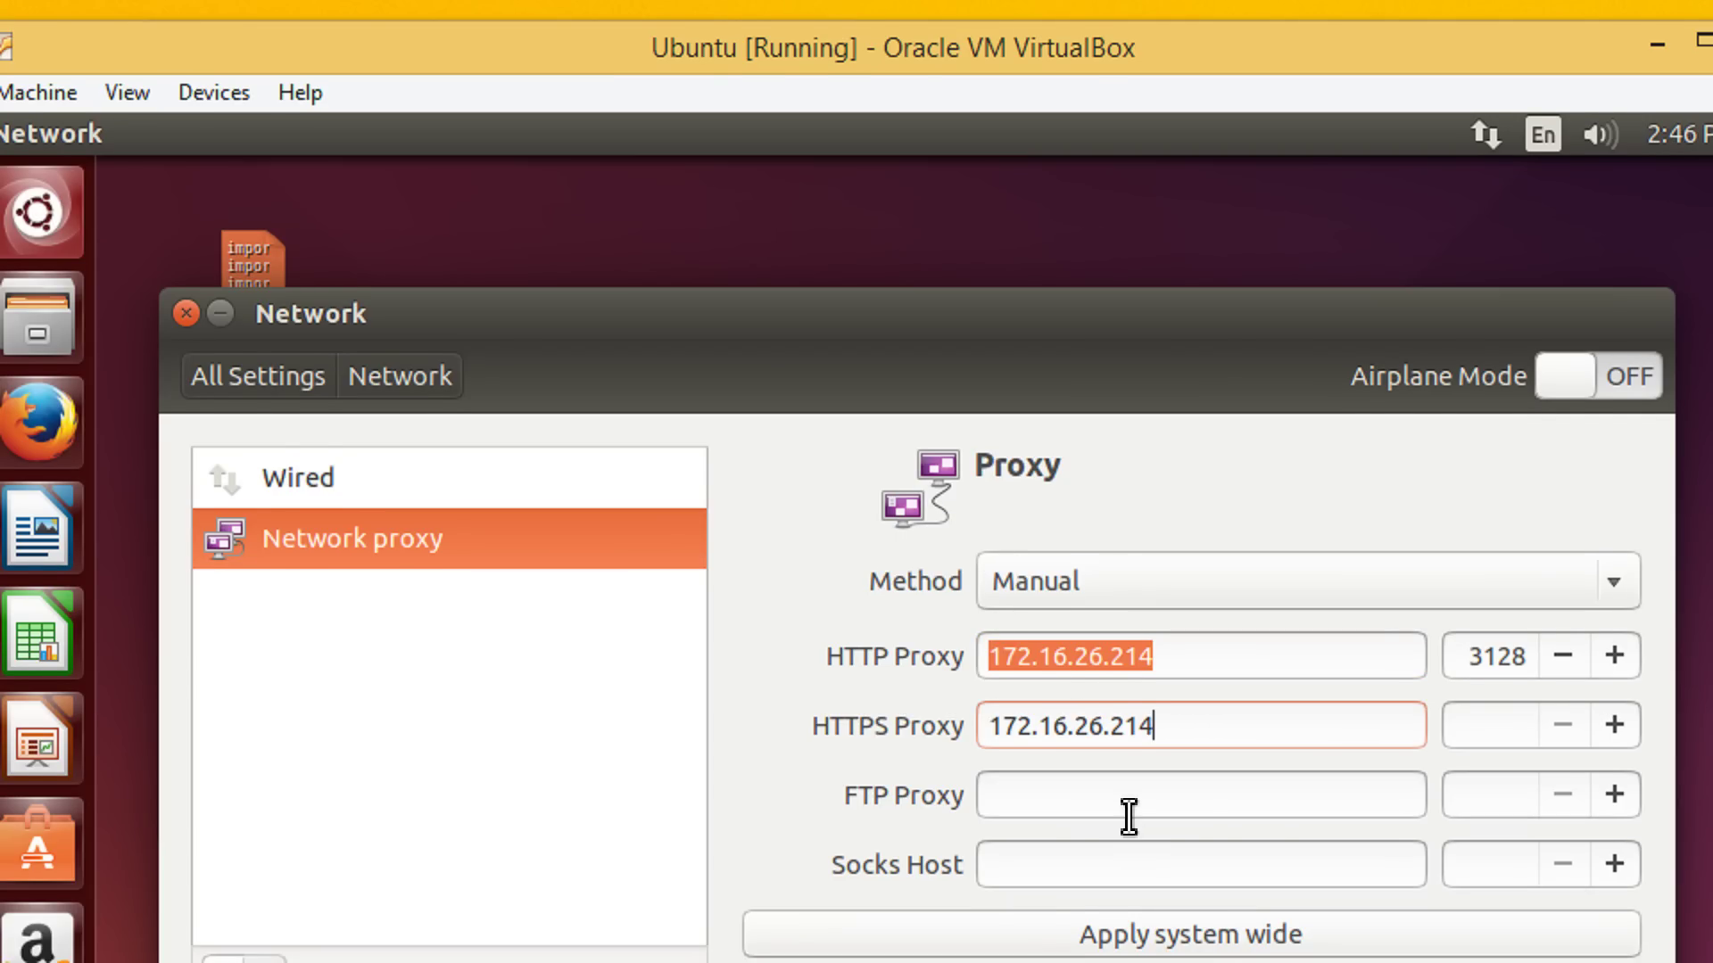
{"action": "left_click", "coordinate": [1128, 820]}
{"action": "key", "text": "ctrl+v"}
{"action": "left_click", "coordinate": [1506, 724]}
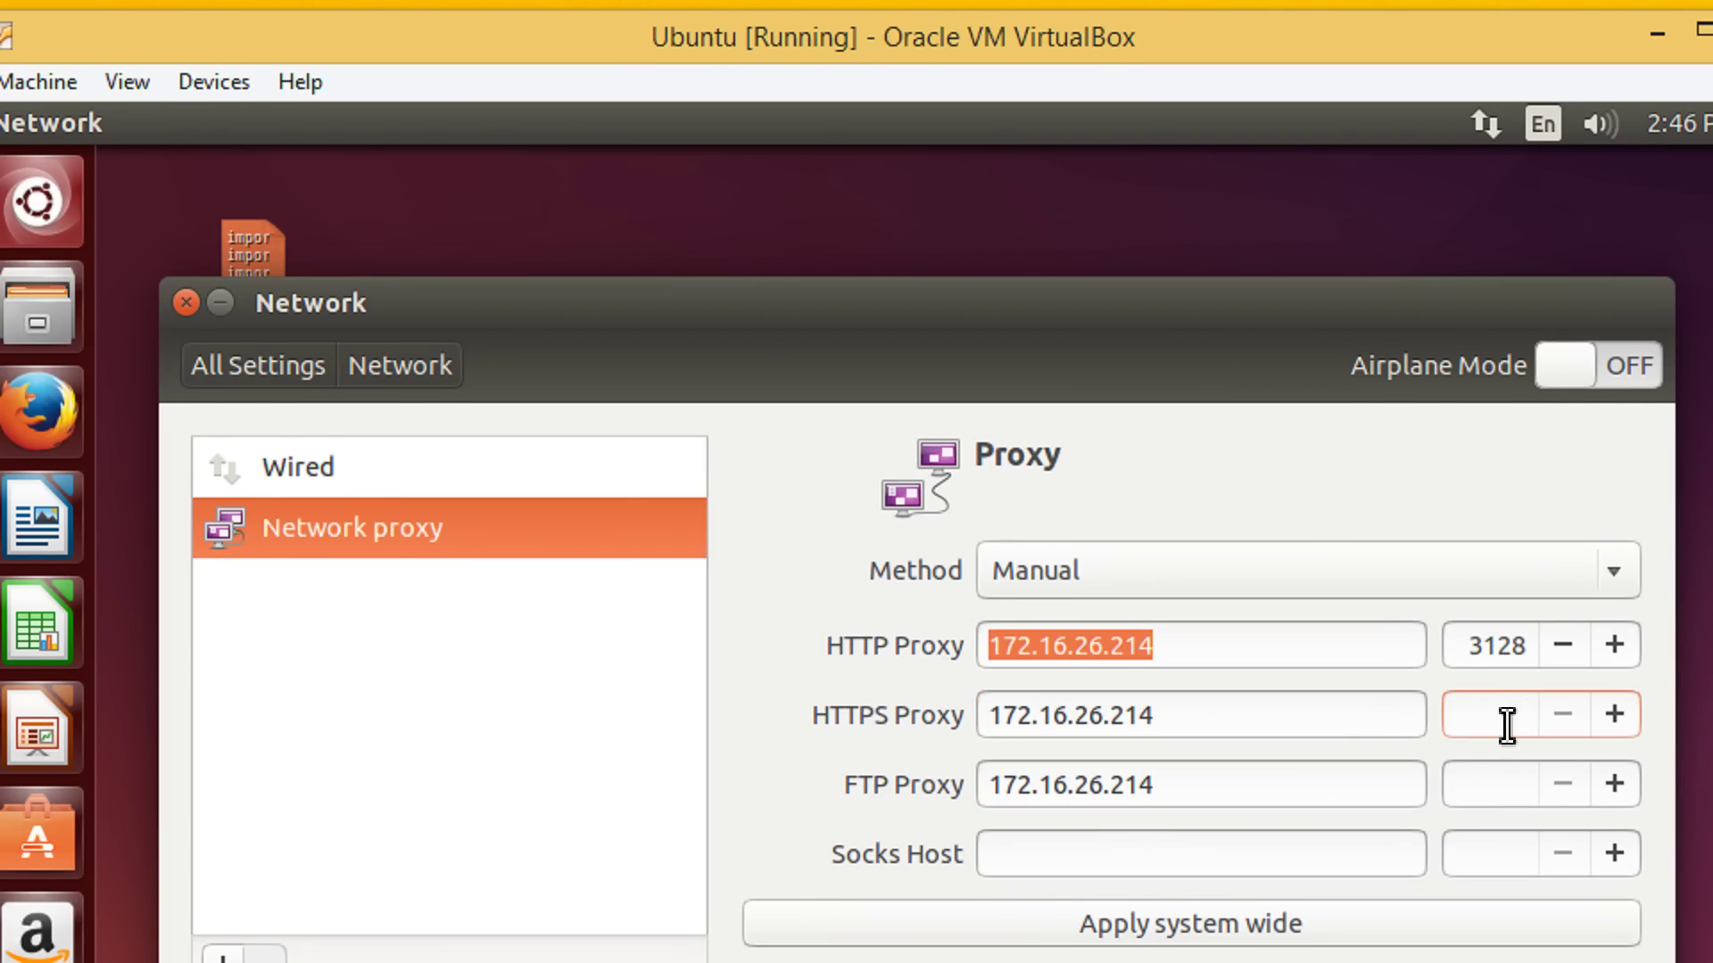
{"action": "type", "text": "3128"}
{"action": "key", "text": "Tab"}
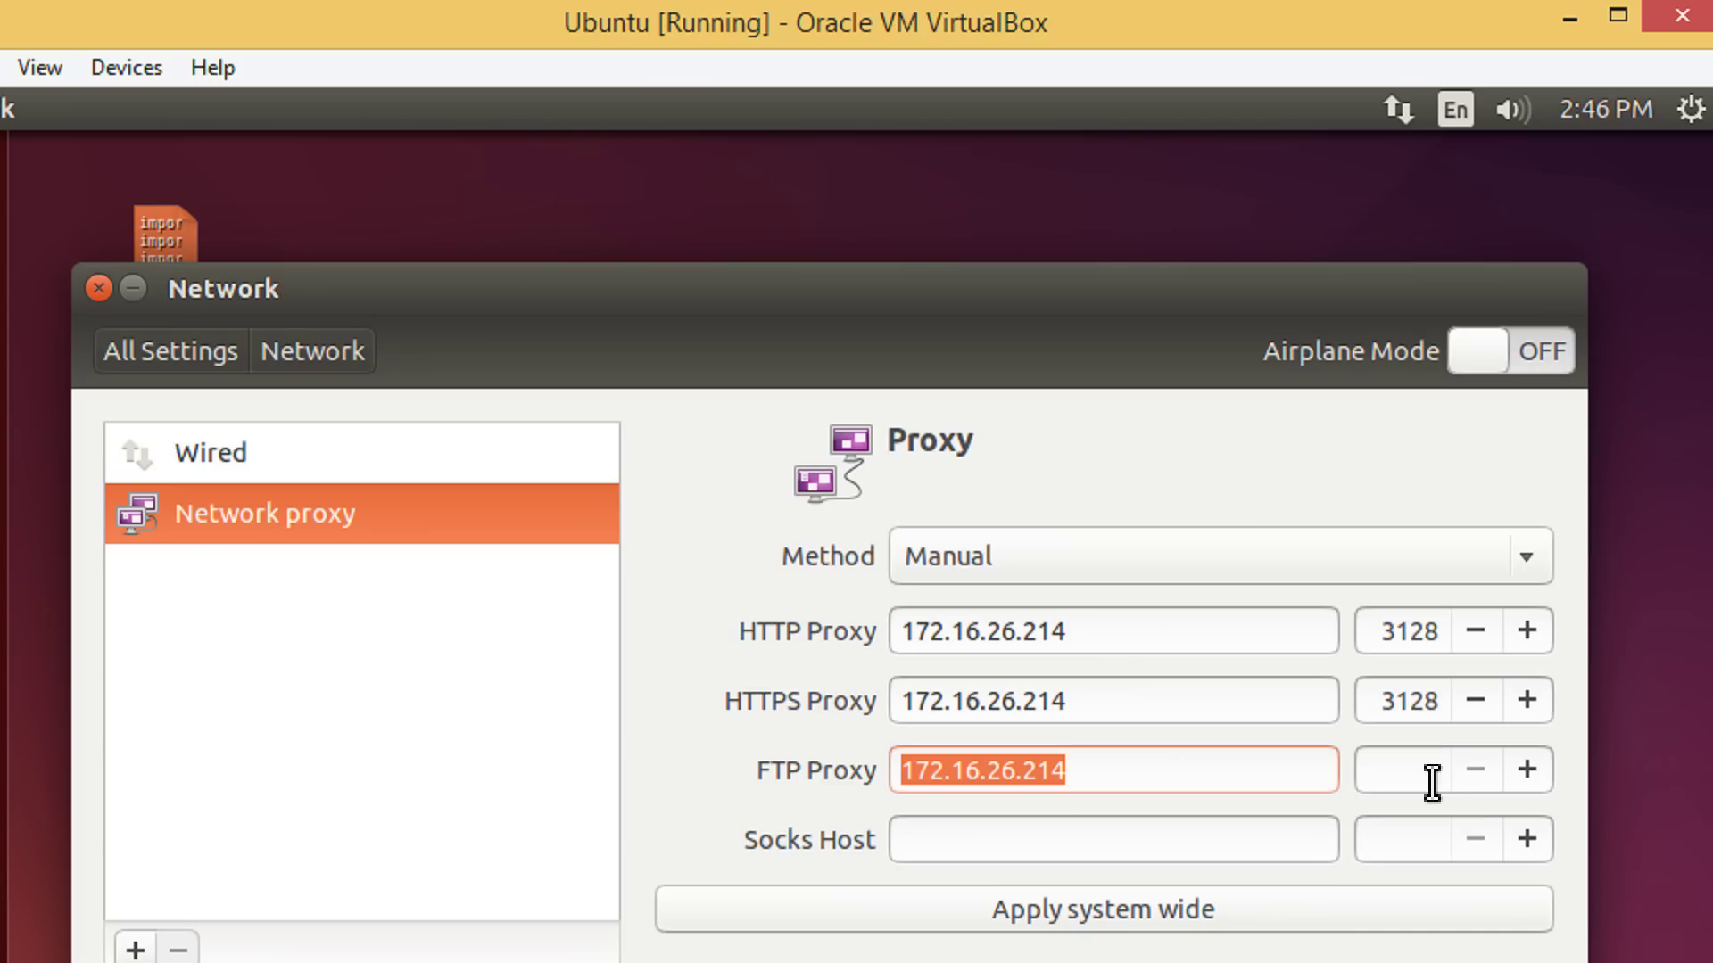
{"action": "type", "text": "3128"}
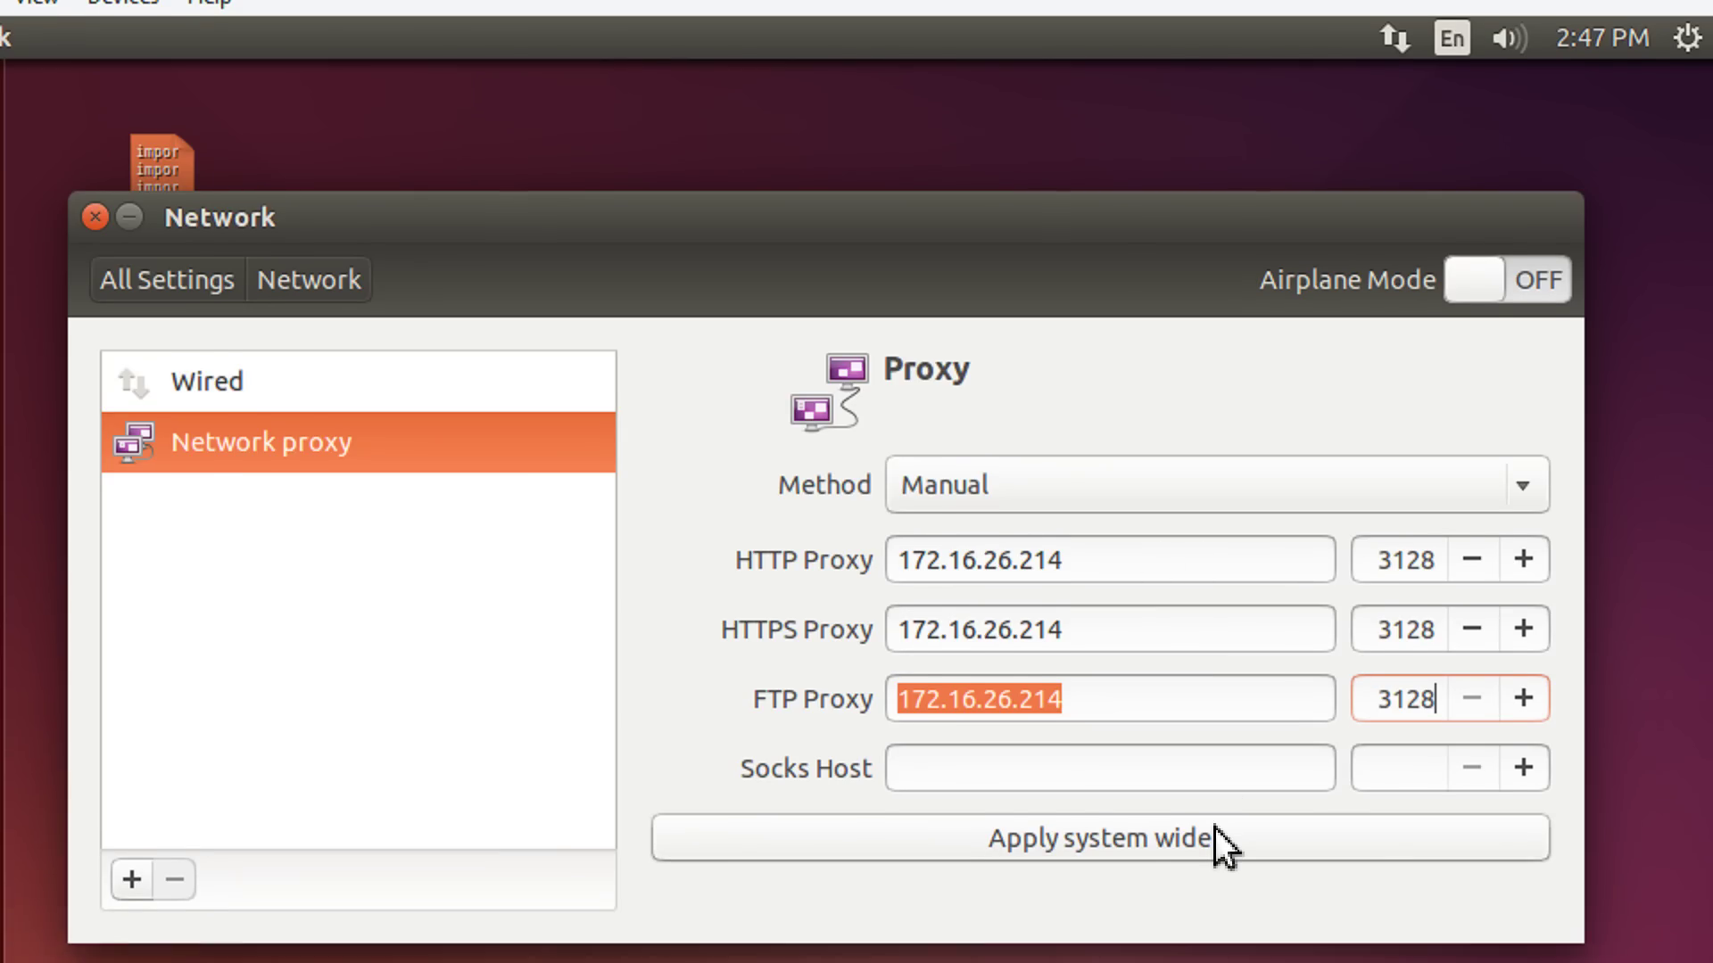
Apply the proxy system wide and authenticate with the account password
{"action": "left_click", "coordinate": [1215, 892]}
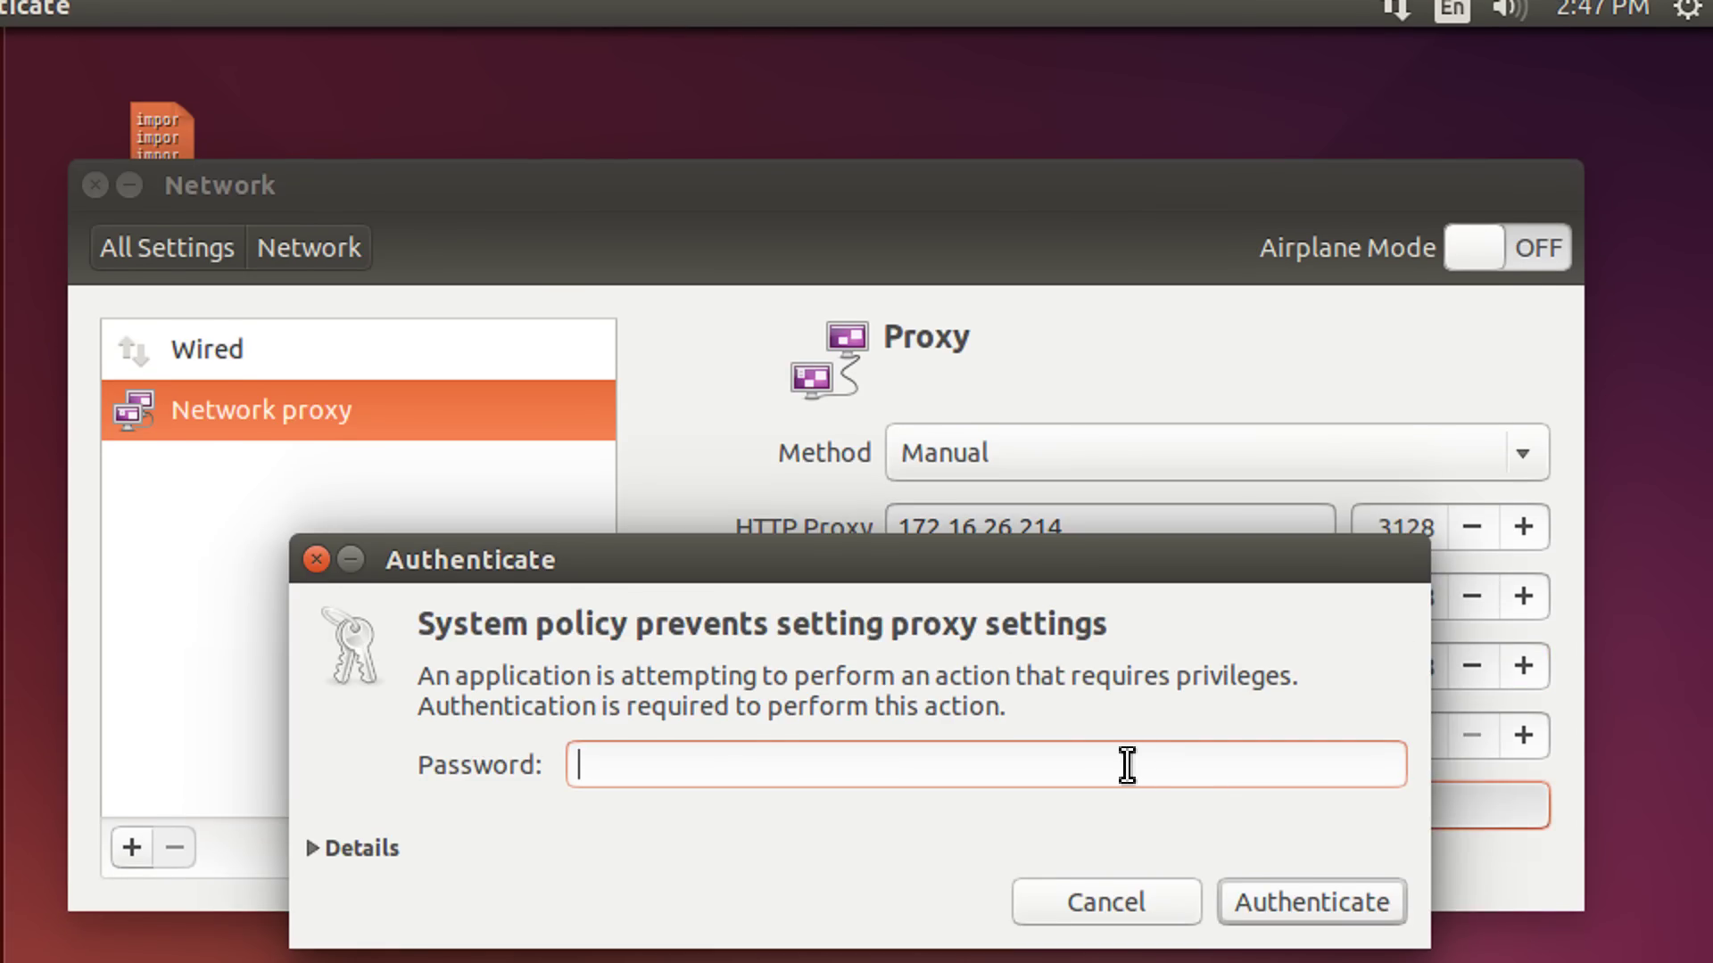
{"action": "type", "text": "•"}
{"action": "key", "text": "Return"}
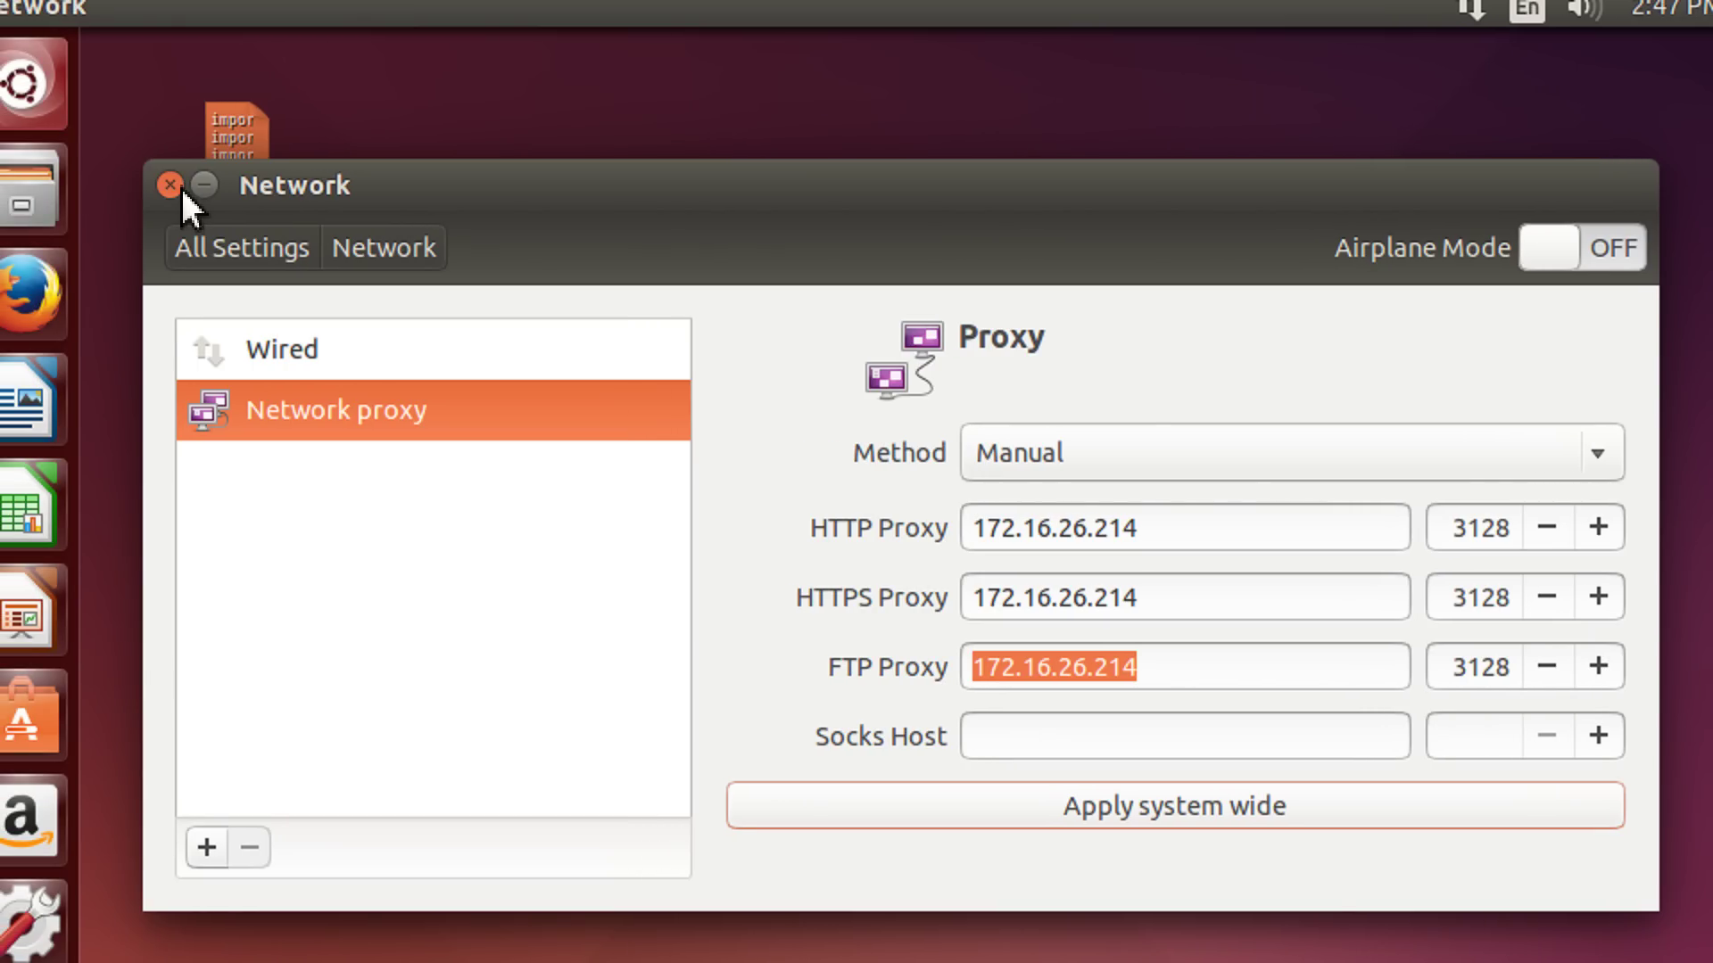
Close Network settings, launch Terminal from the Dash, and move its window down-right
{"action": "left_click", "coordinate": [183, 191]}
{"action": "left_click", "coordinate": [29, 93]}
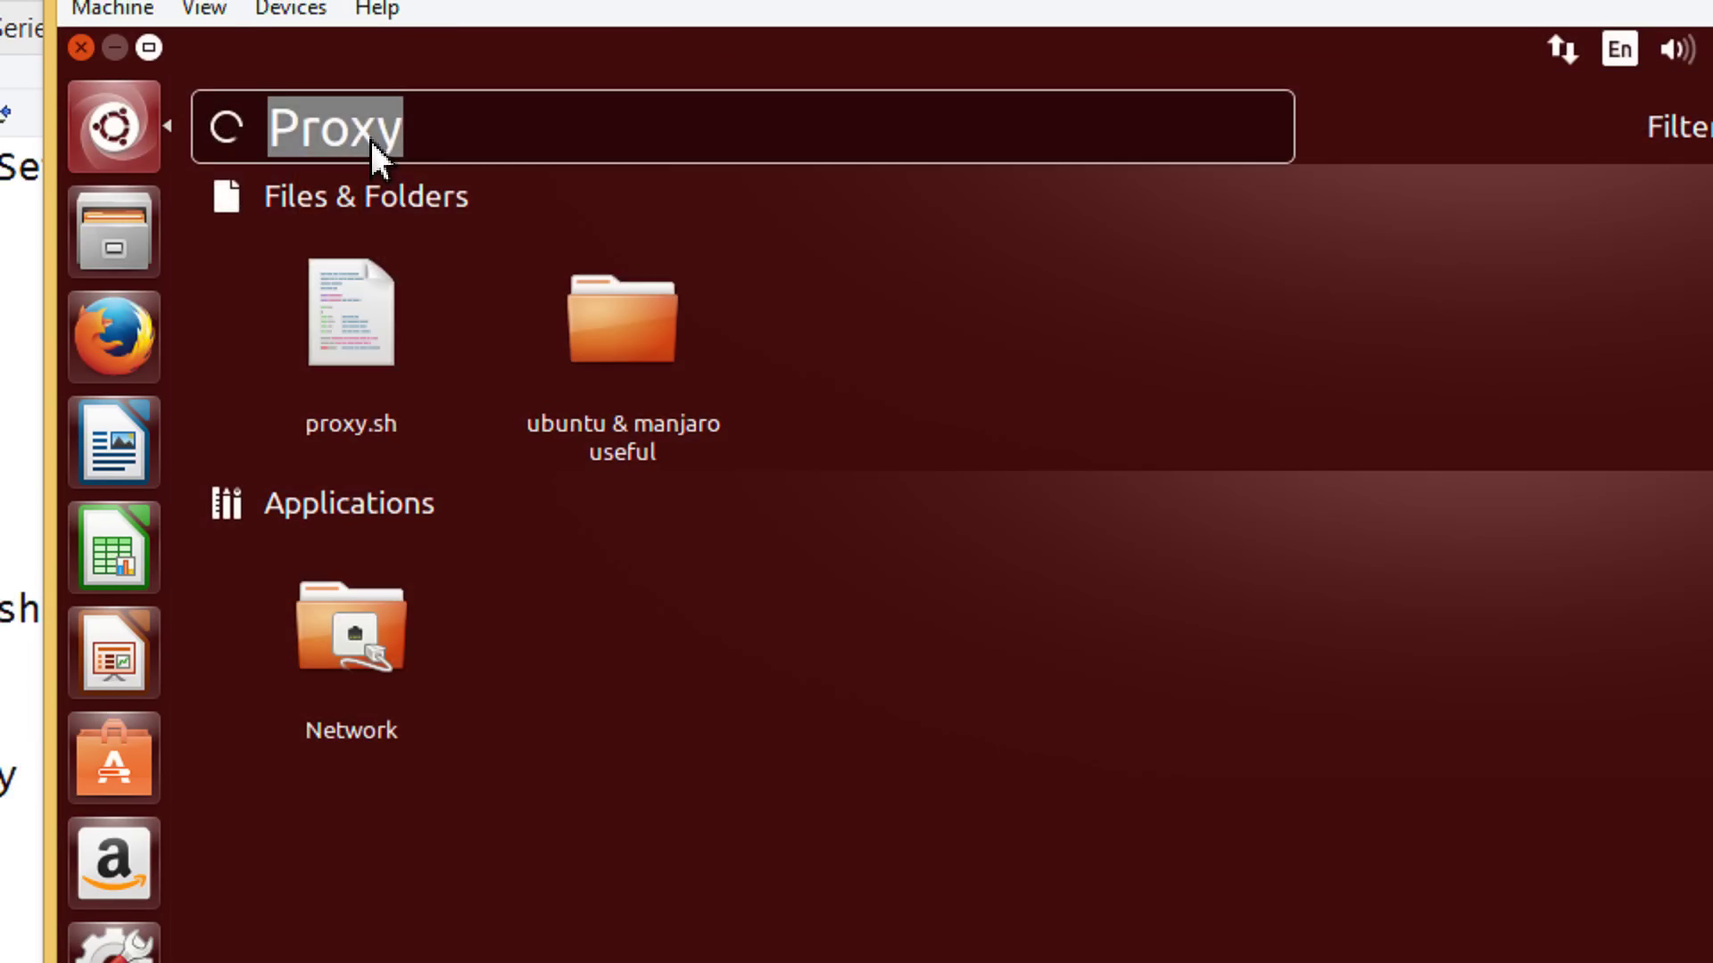
{"action": "type", "text": "terminal"}
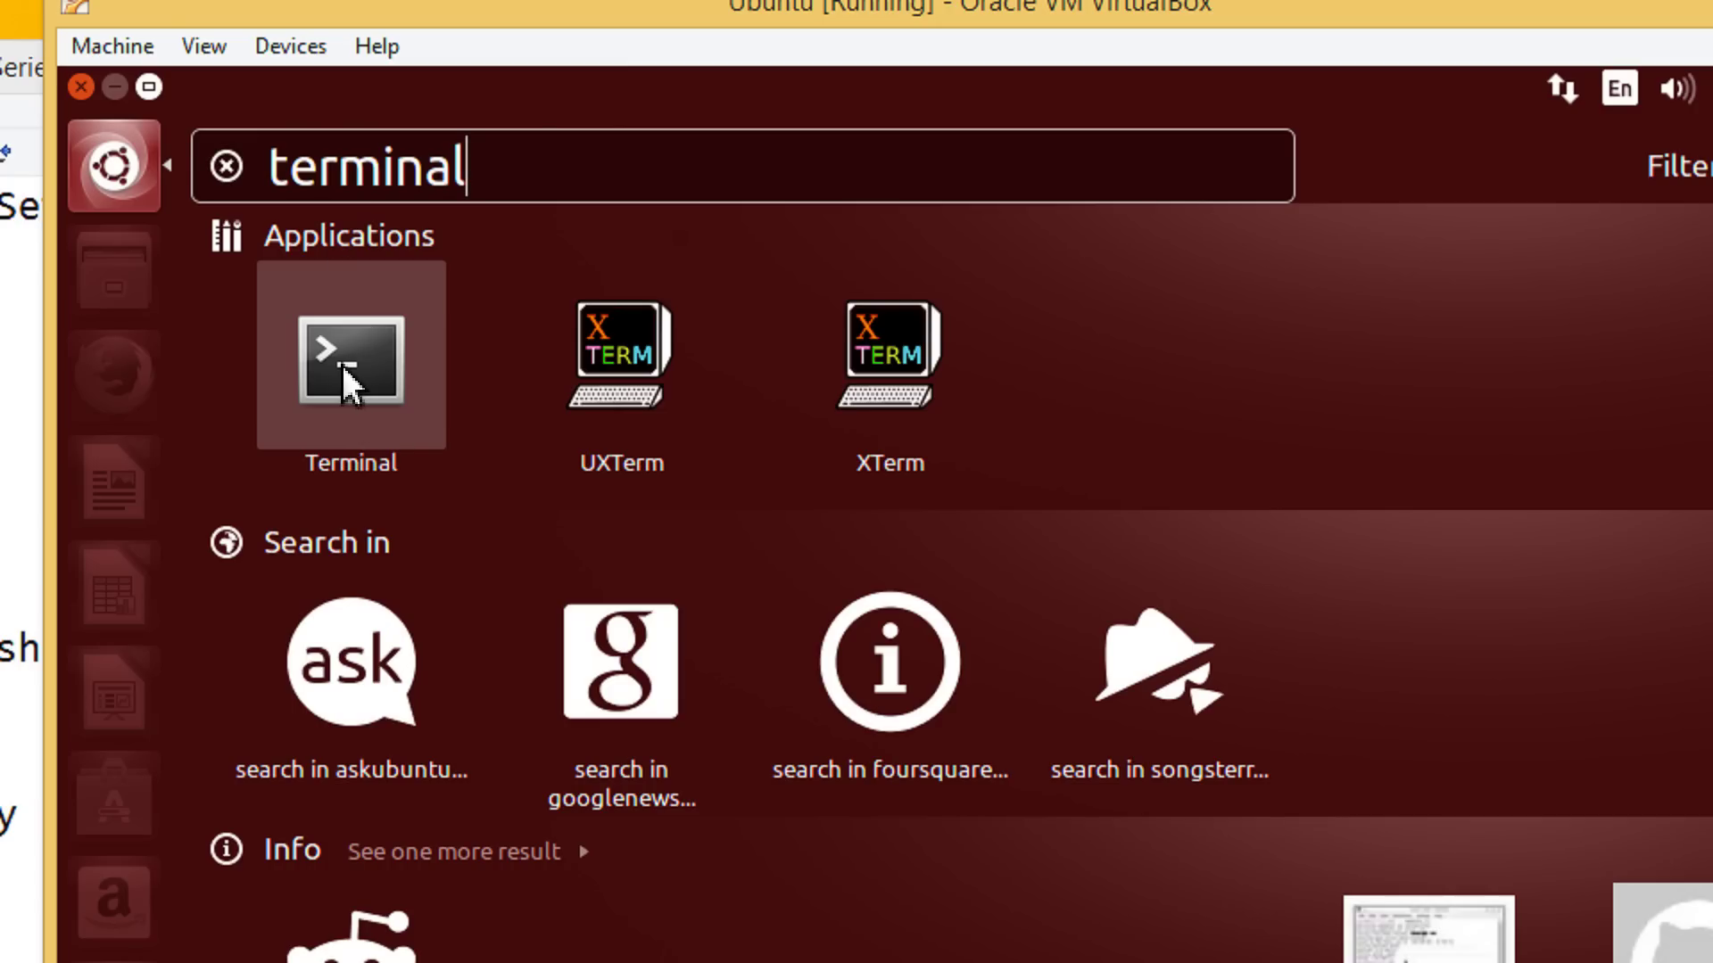
{"action": "left_click", "coordinate": [346, 371]}
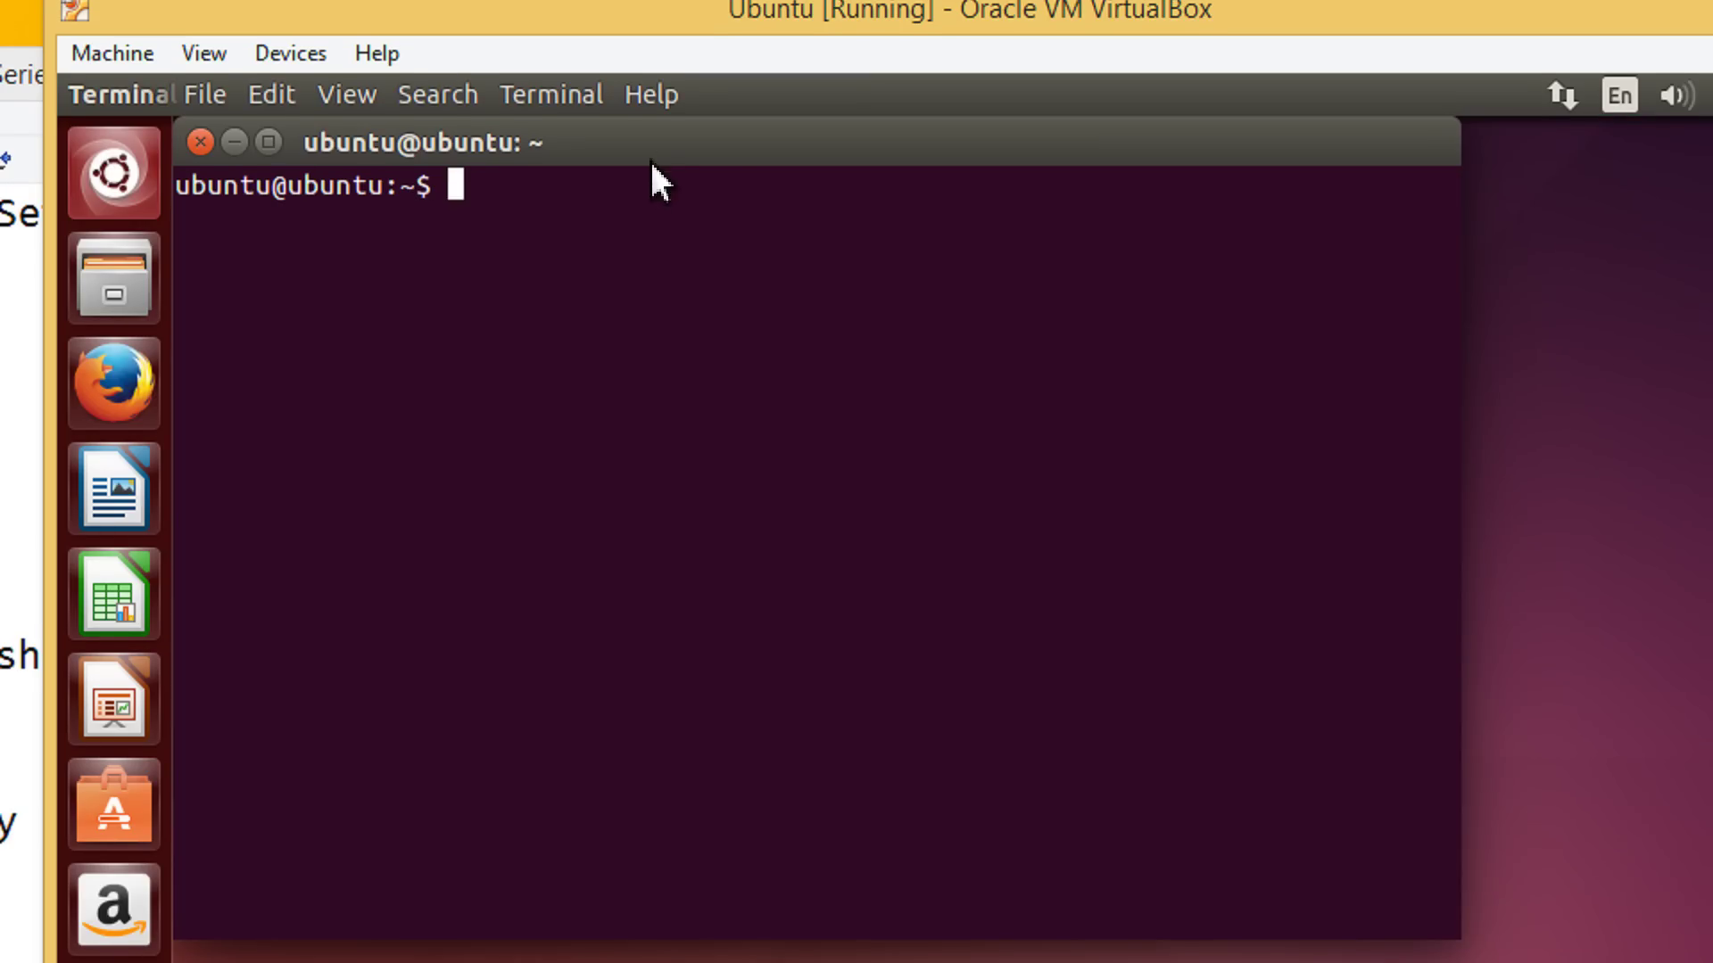
{"action": "left_click_drag", "start_coordinate": [654, 163], "coordinate": [752, 517]}
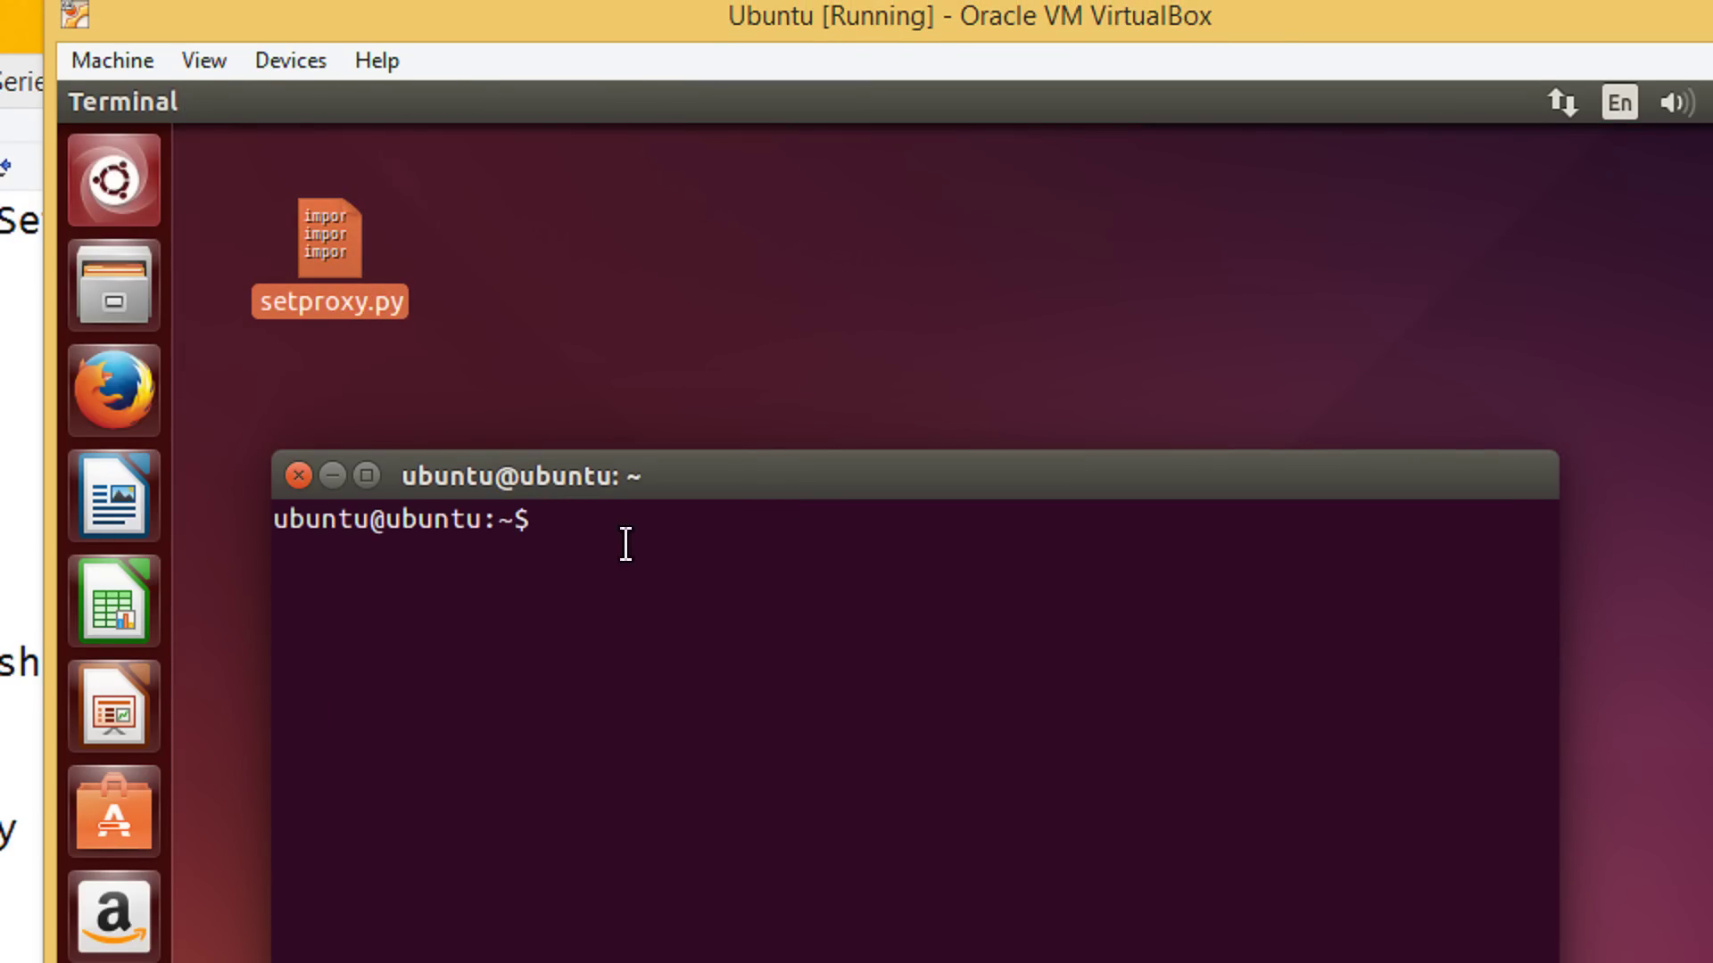
Change into ~/Desktop with cd and list it to show setproxy.py
{"action": "type", "text": "cd Des"}
{"action": "key", "text": "Tab"}
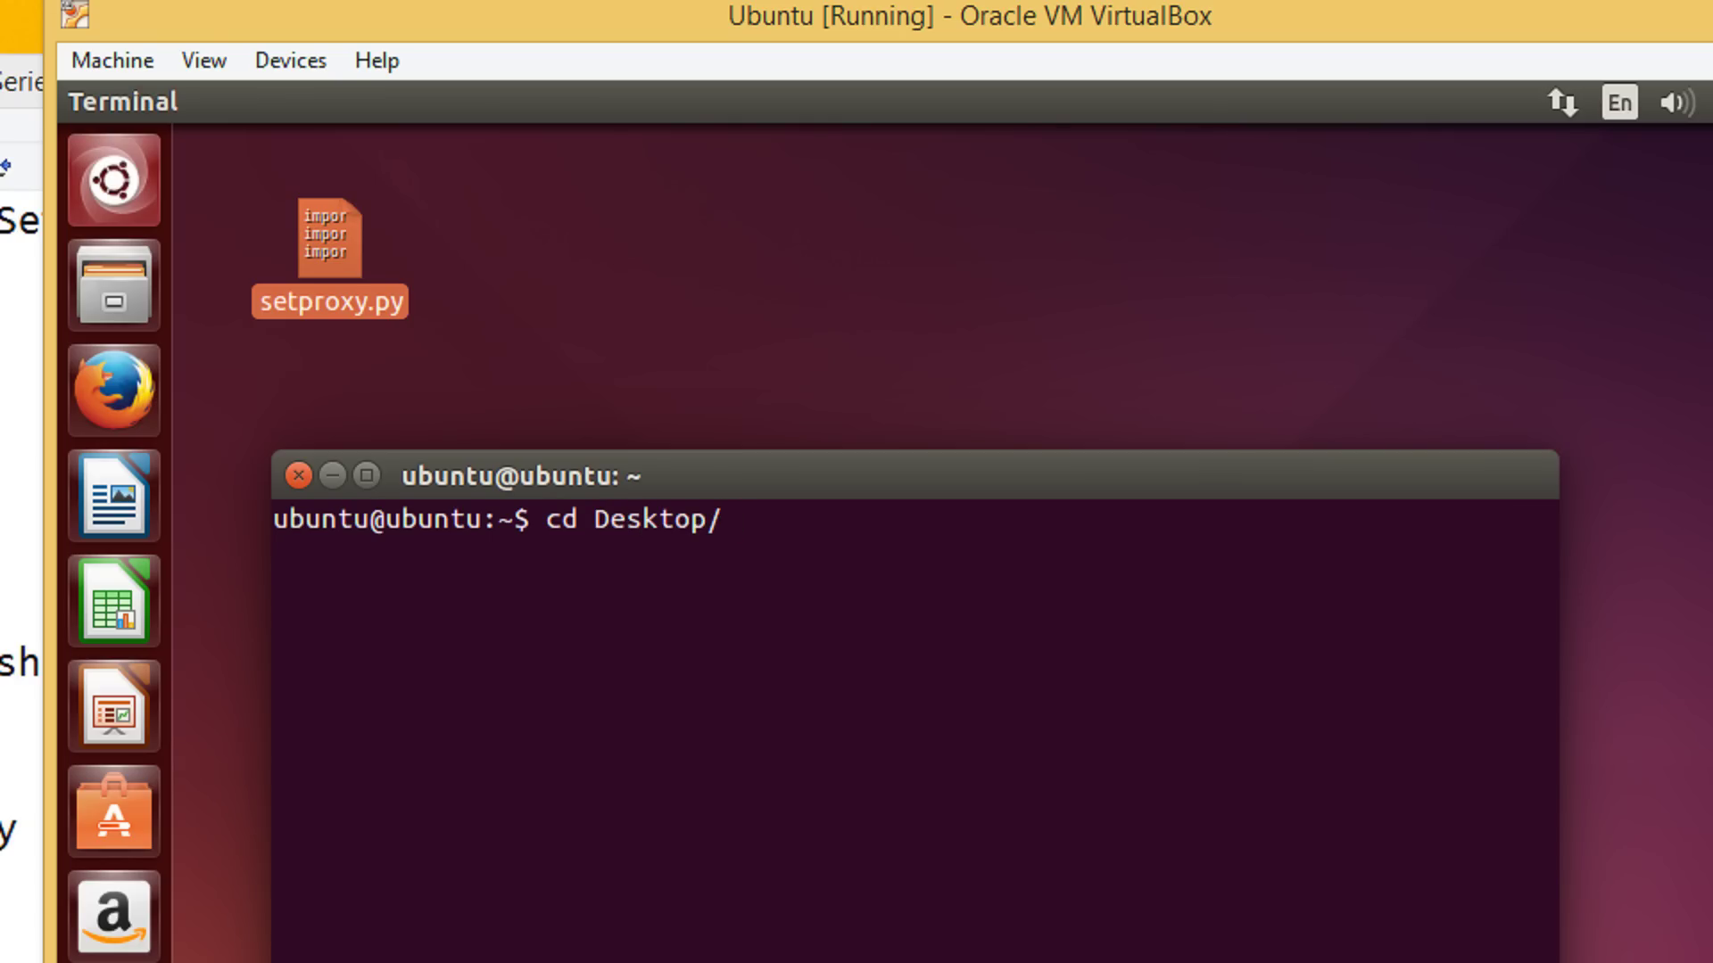
{"action": "key", "text": "Return"}
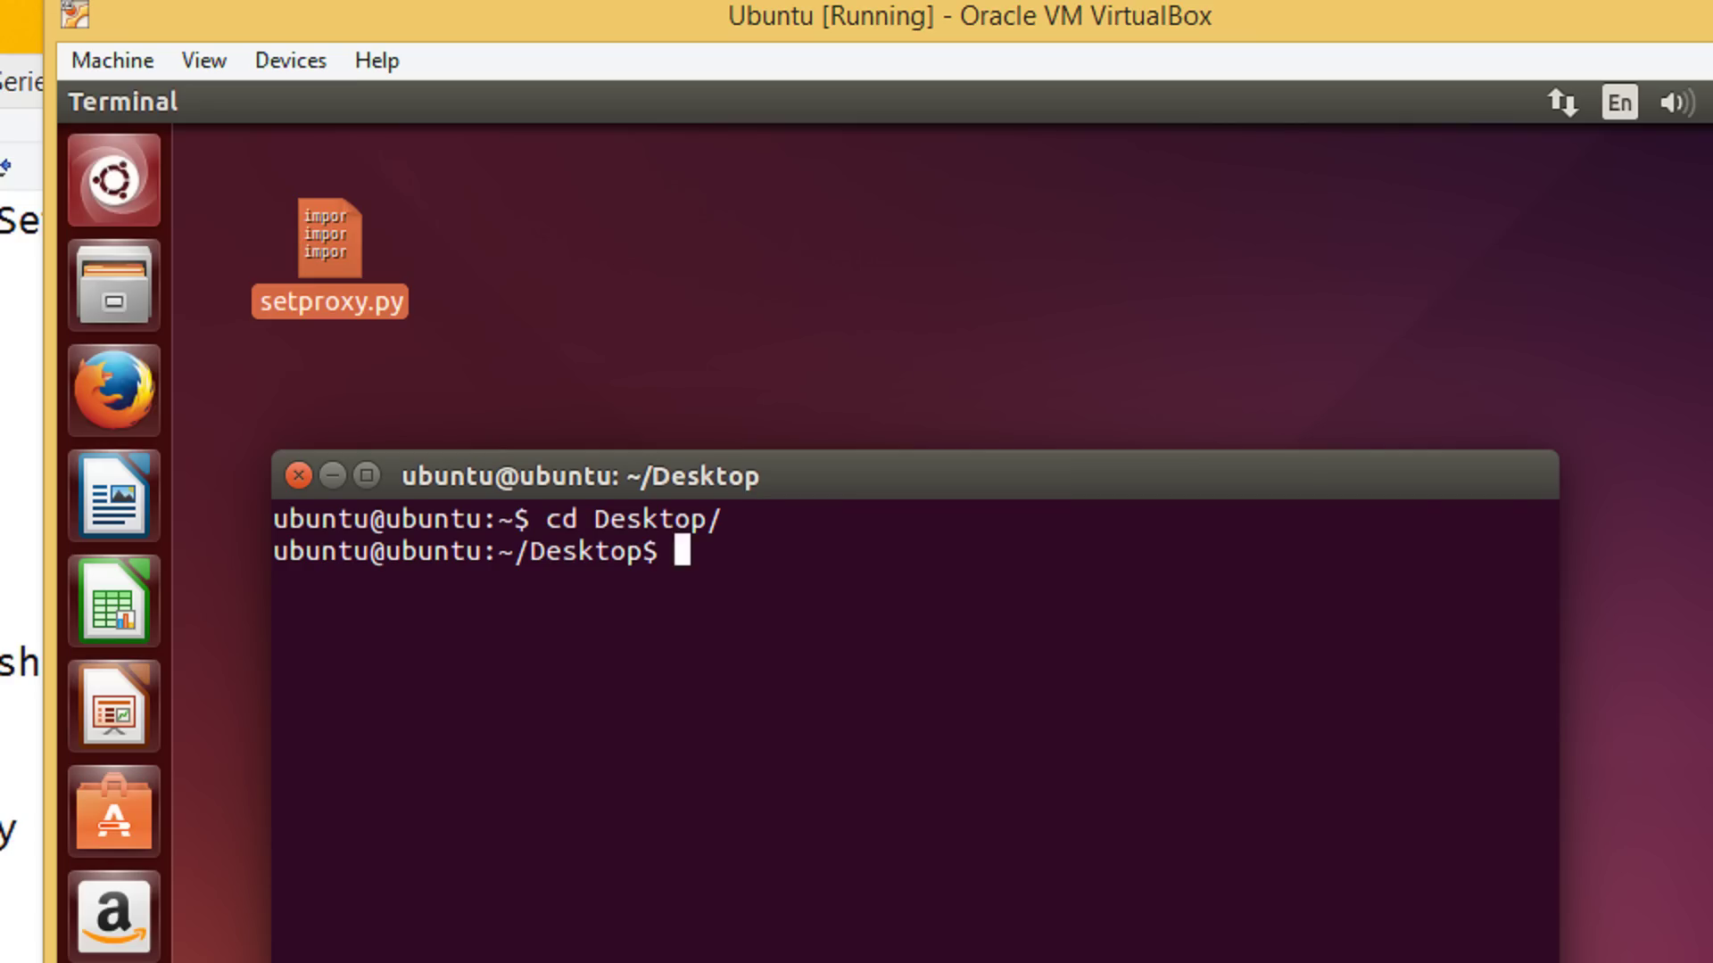
{"action": "type", "text": "ls"}
{"action": "key", "text": "Return"}
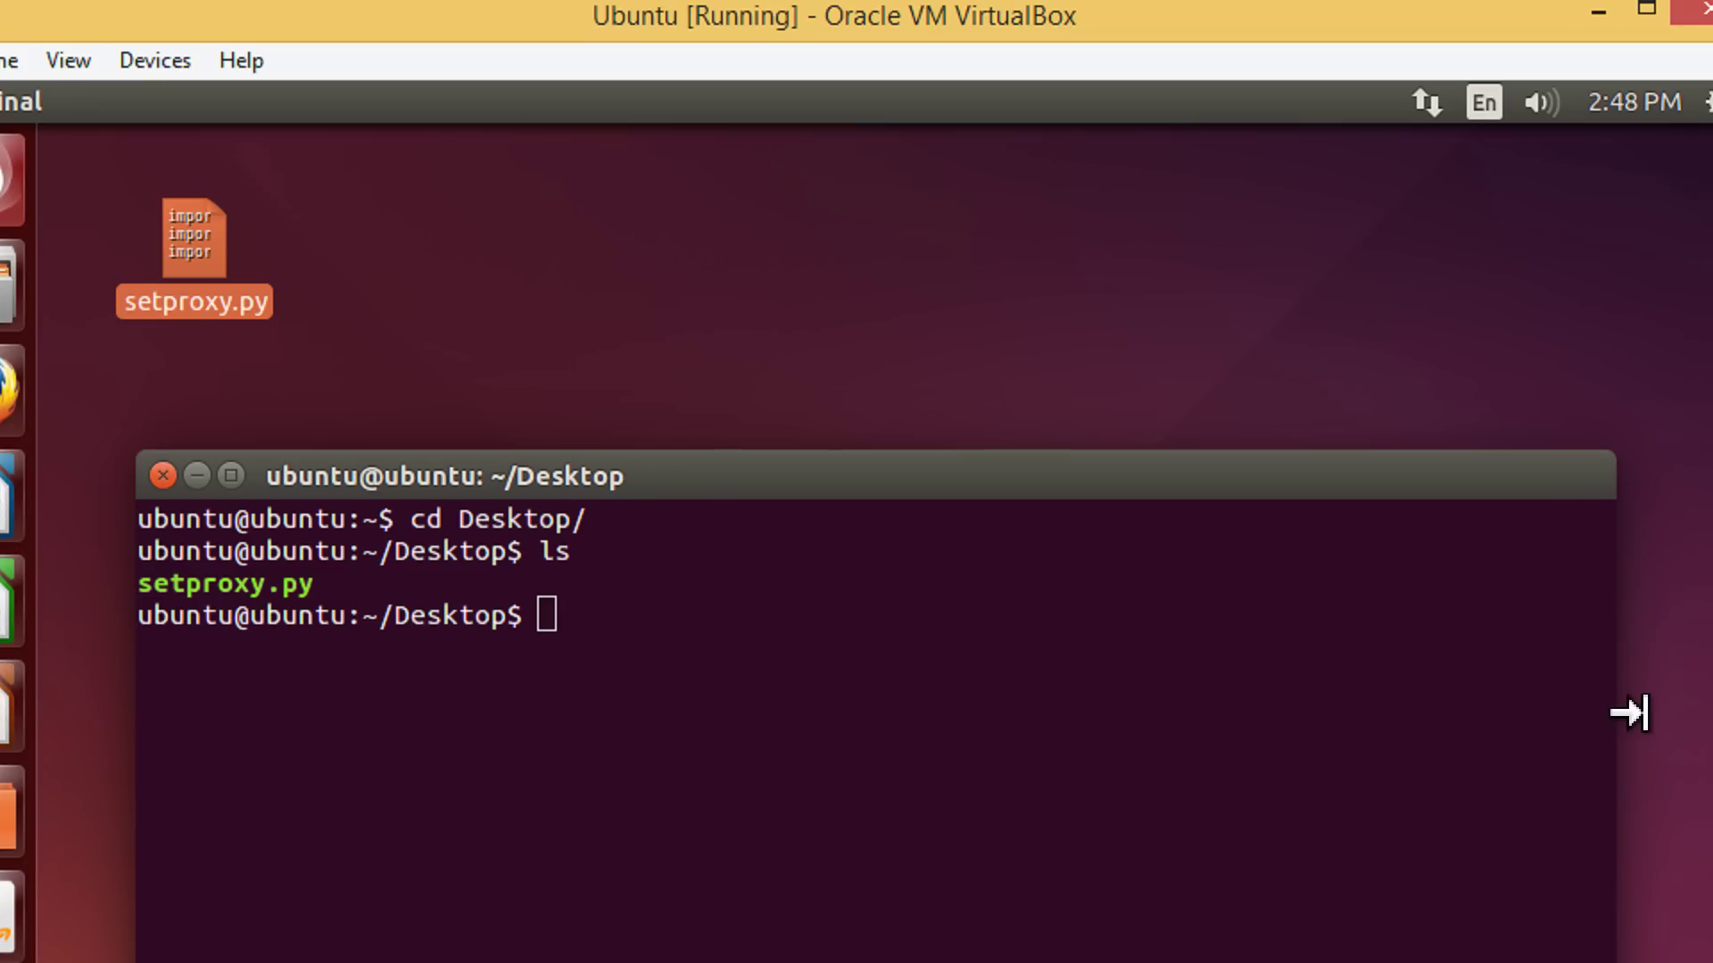
Type 'sudo python setproxy.py 172.16.26.214 3128' followed by the proxy username, unrun
{"action": "type", "text": "sudo "}
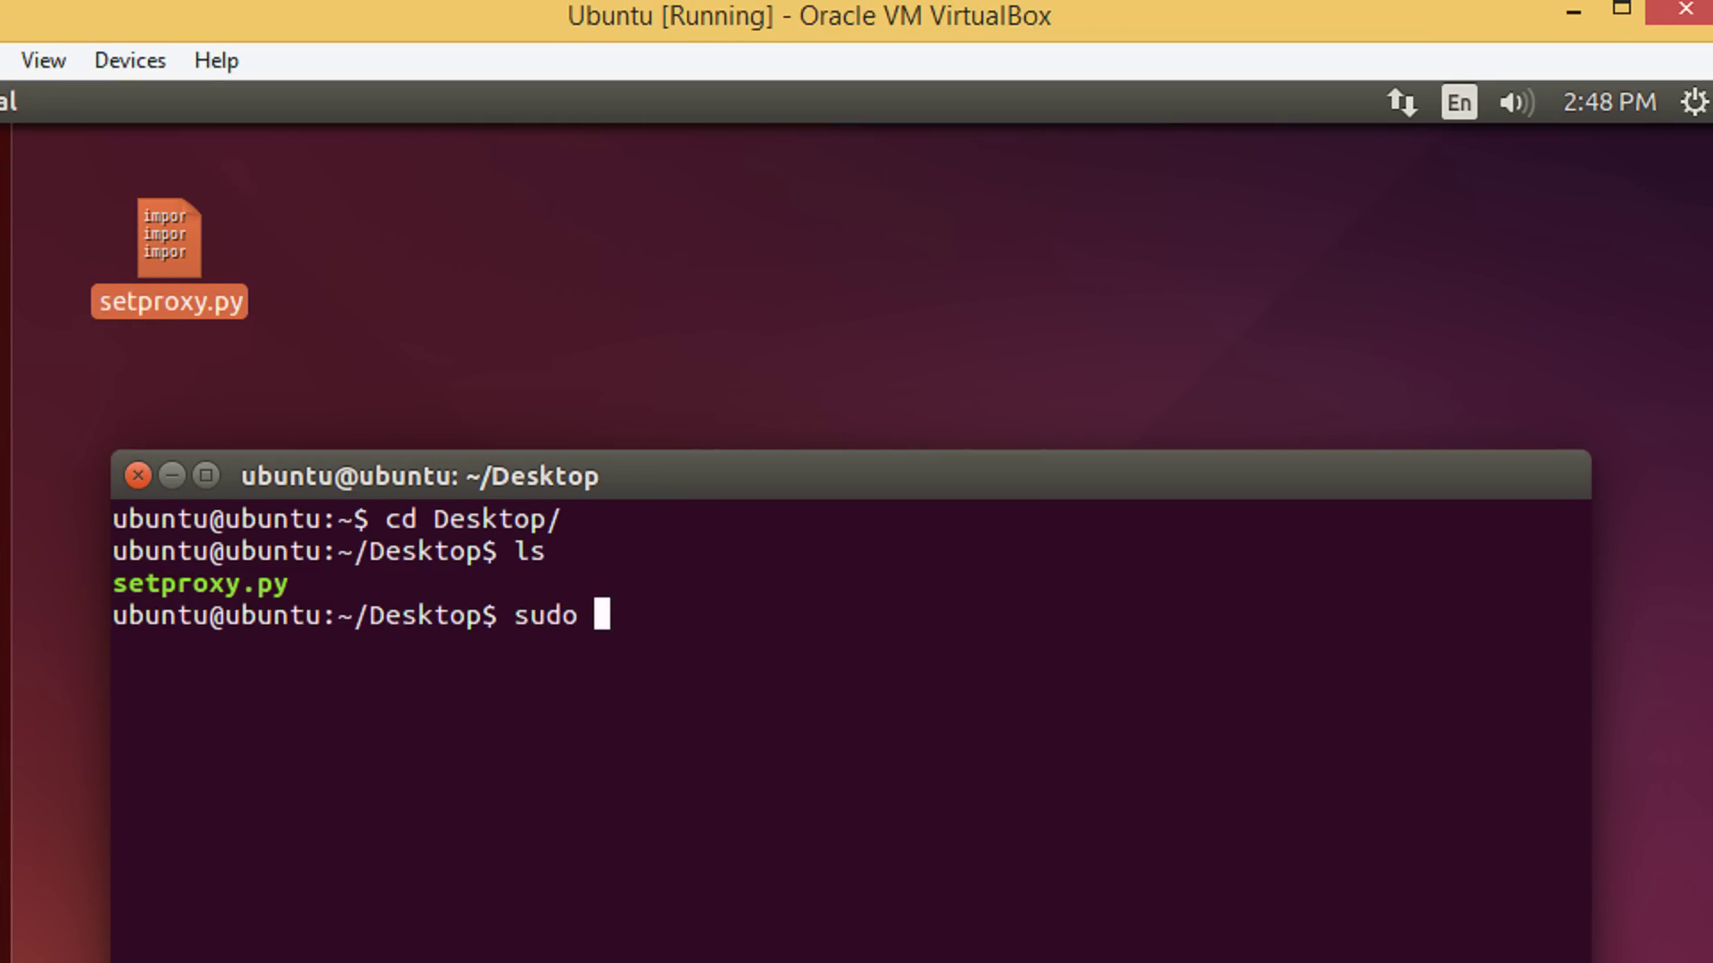
{"action": "type", "text": "puth"}
{"action": "key", "text": "BackSpace"}
{"action": "key", "text": "BackSpace"}
{"action": "key", "text": "BackSpace"}
{"action": "type", "text": "ython"}
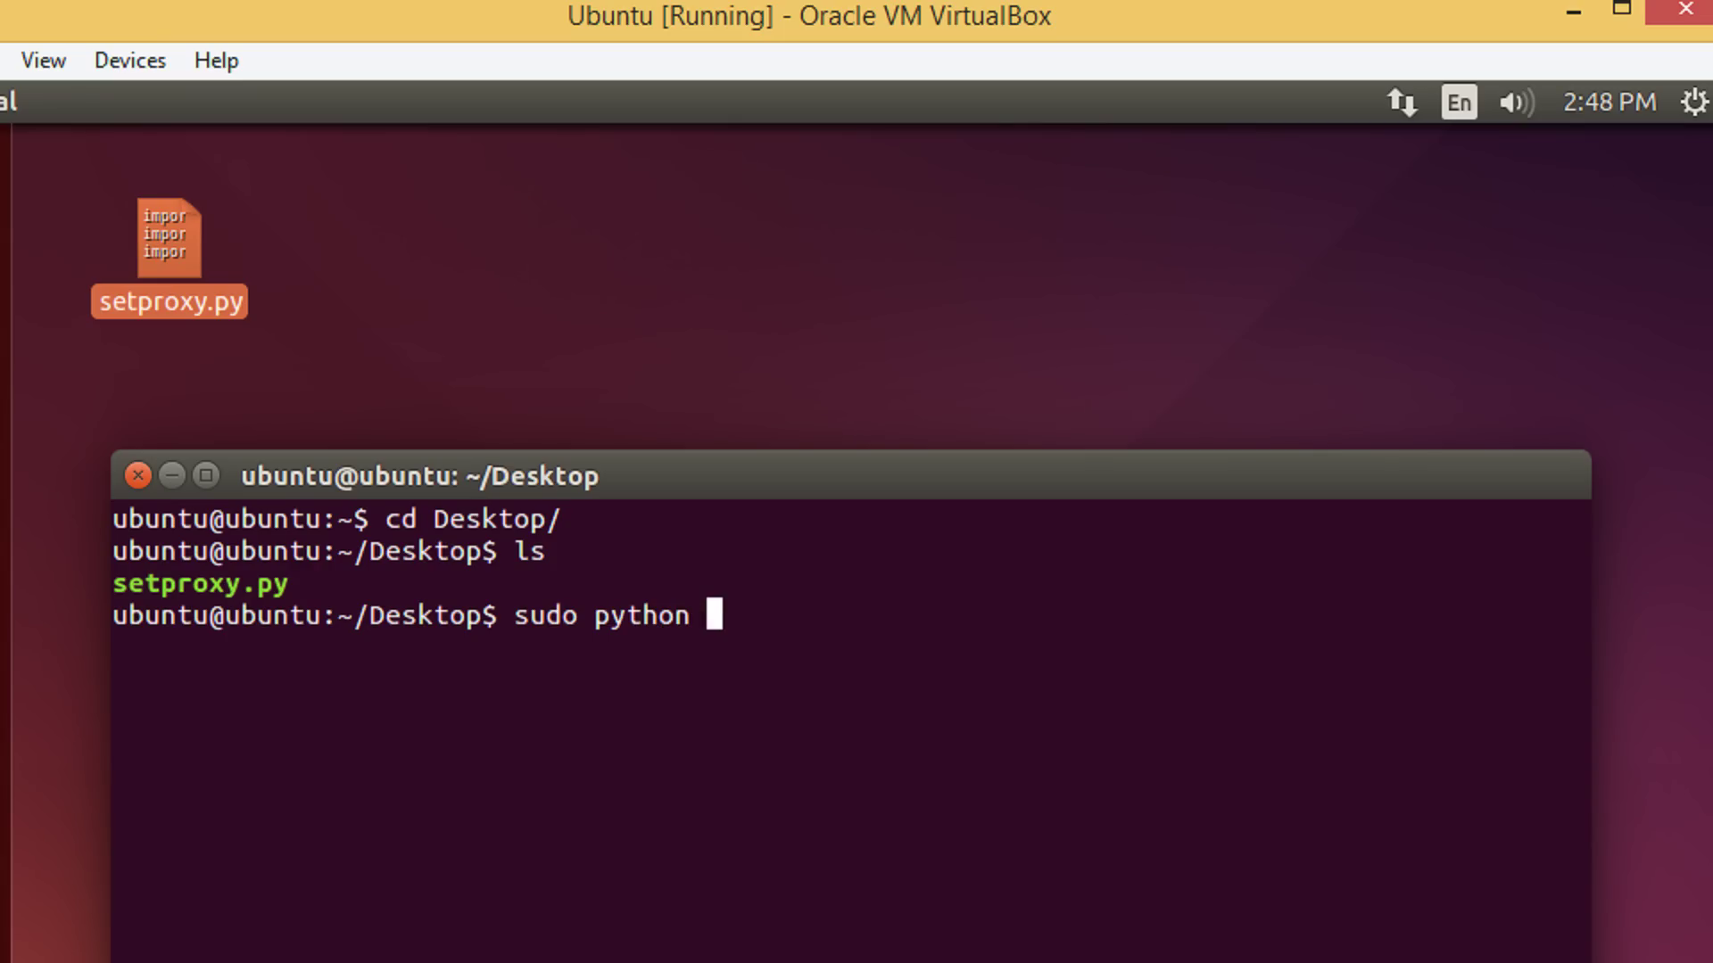
{"action": "type", "text": " se"}
{"action": "key", "text": "Tab"}
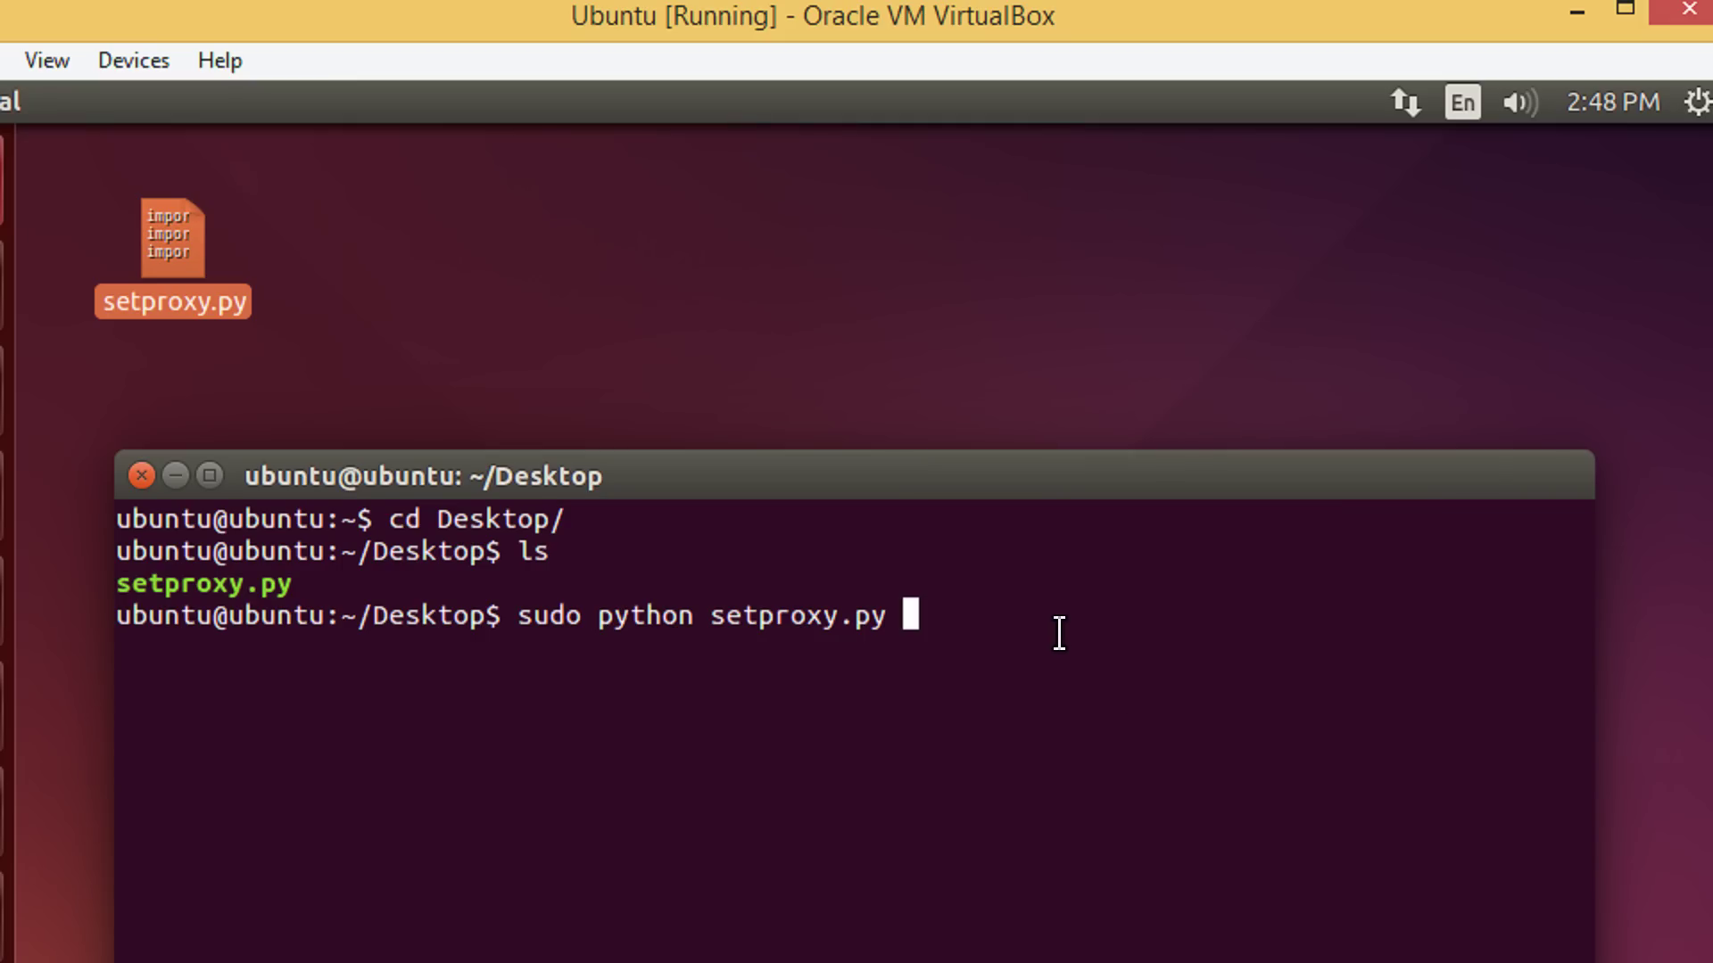
{"action": "type", "text": "172.16.26.214"}
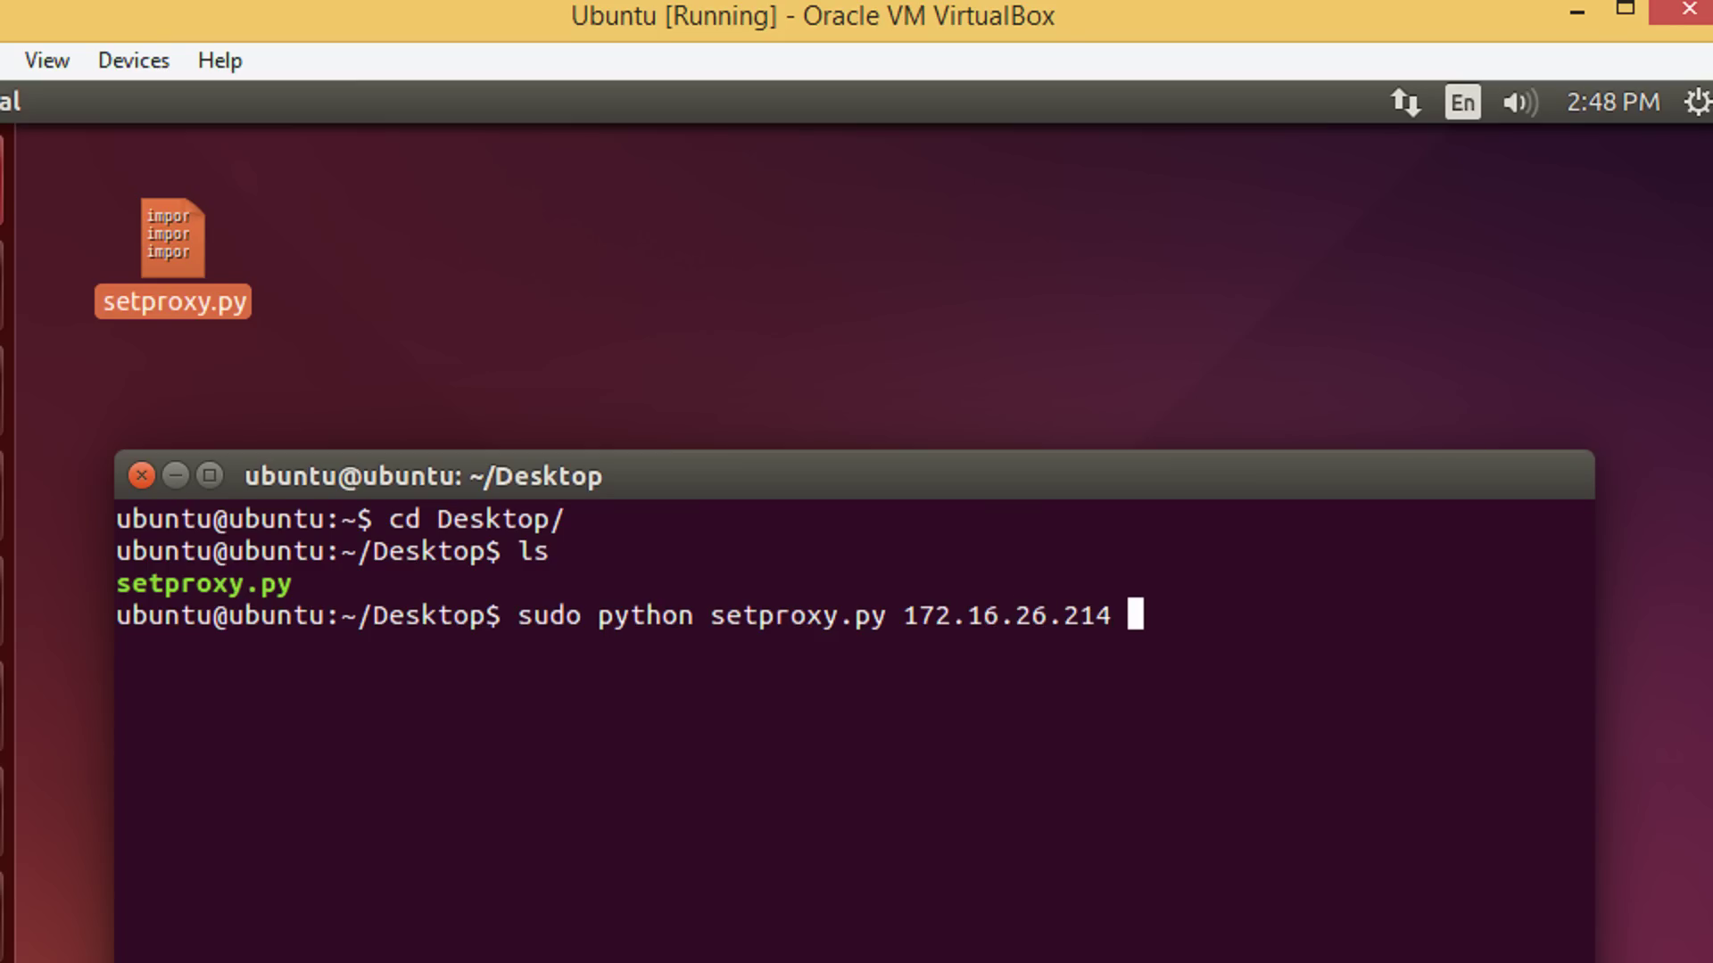
{"action": "type", "text": " 3128 king"}
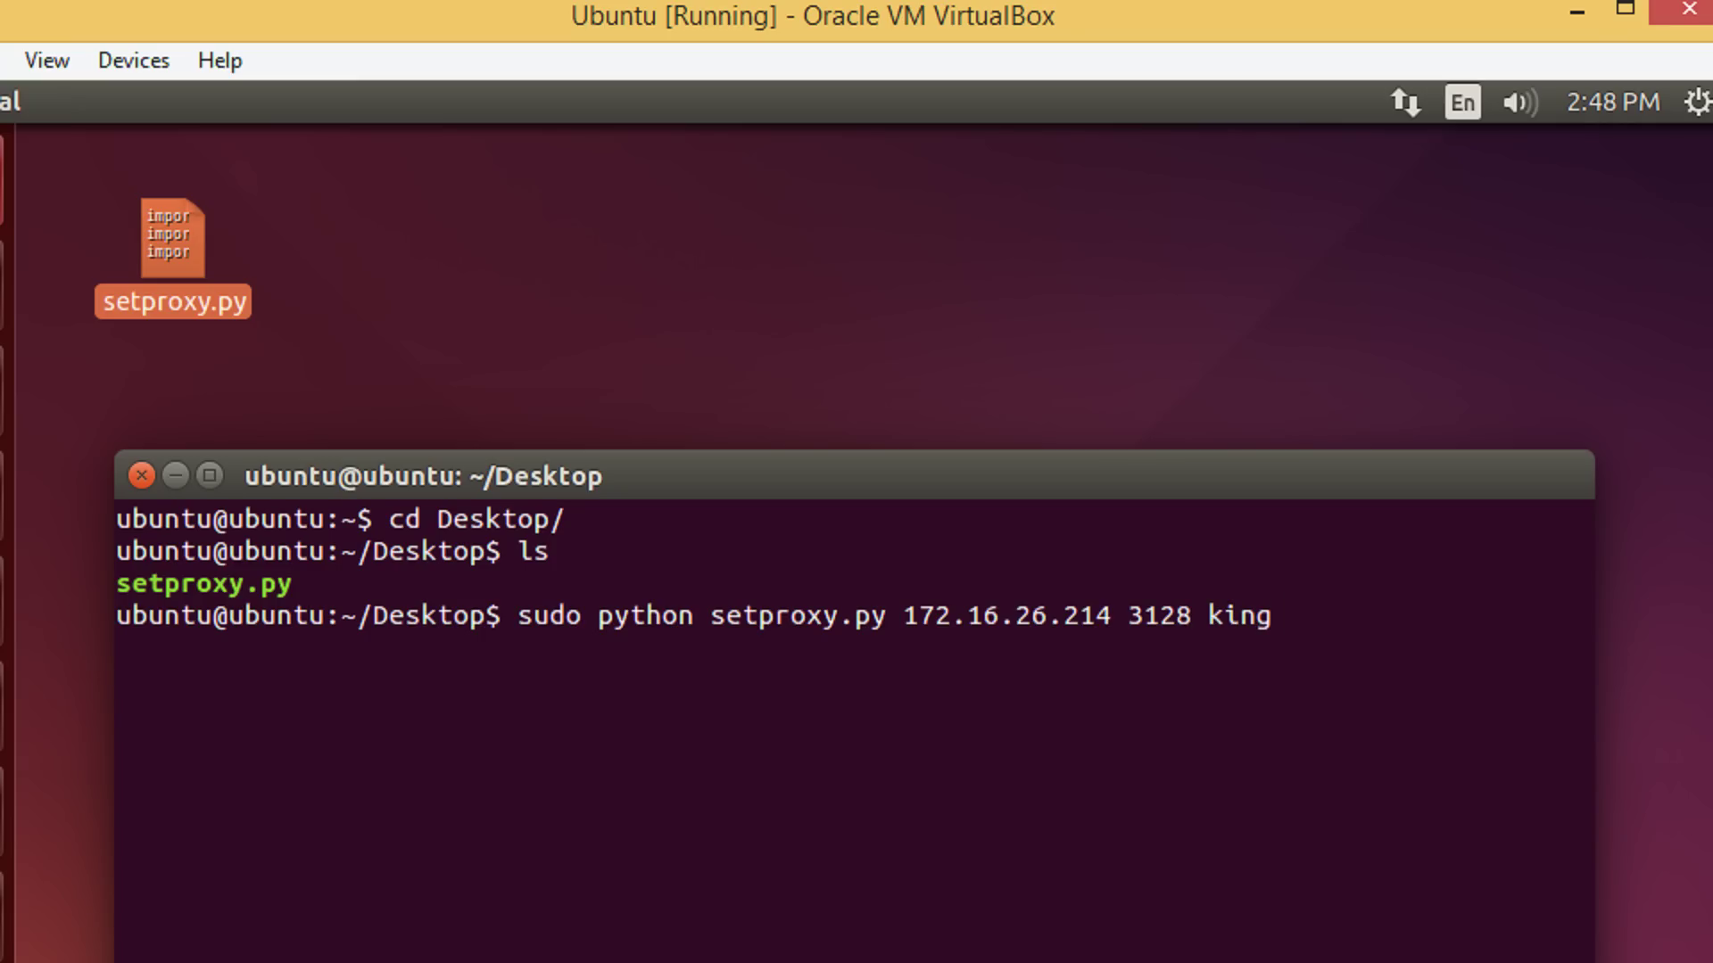
{"action": "key", "text": "alt+Tab"}
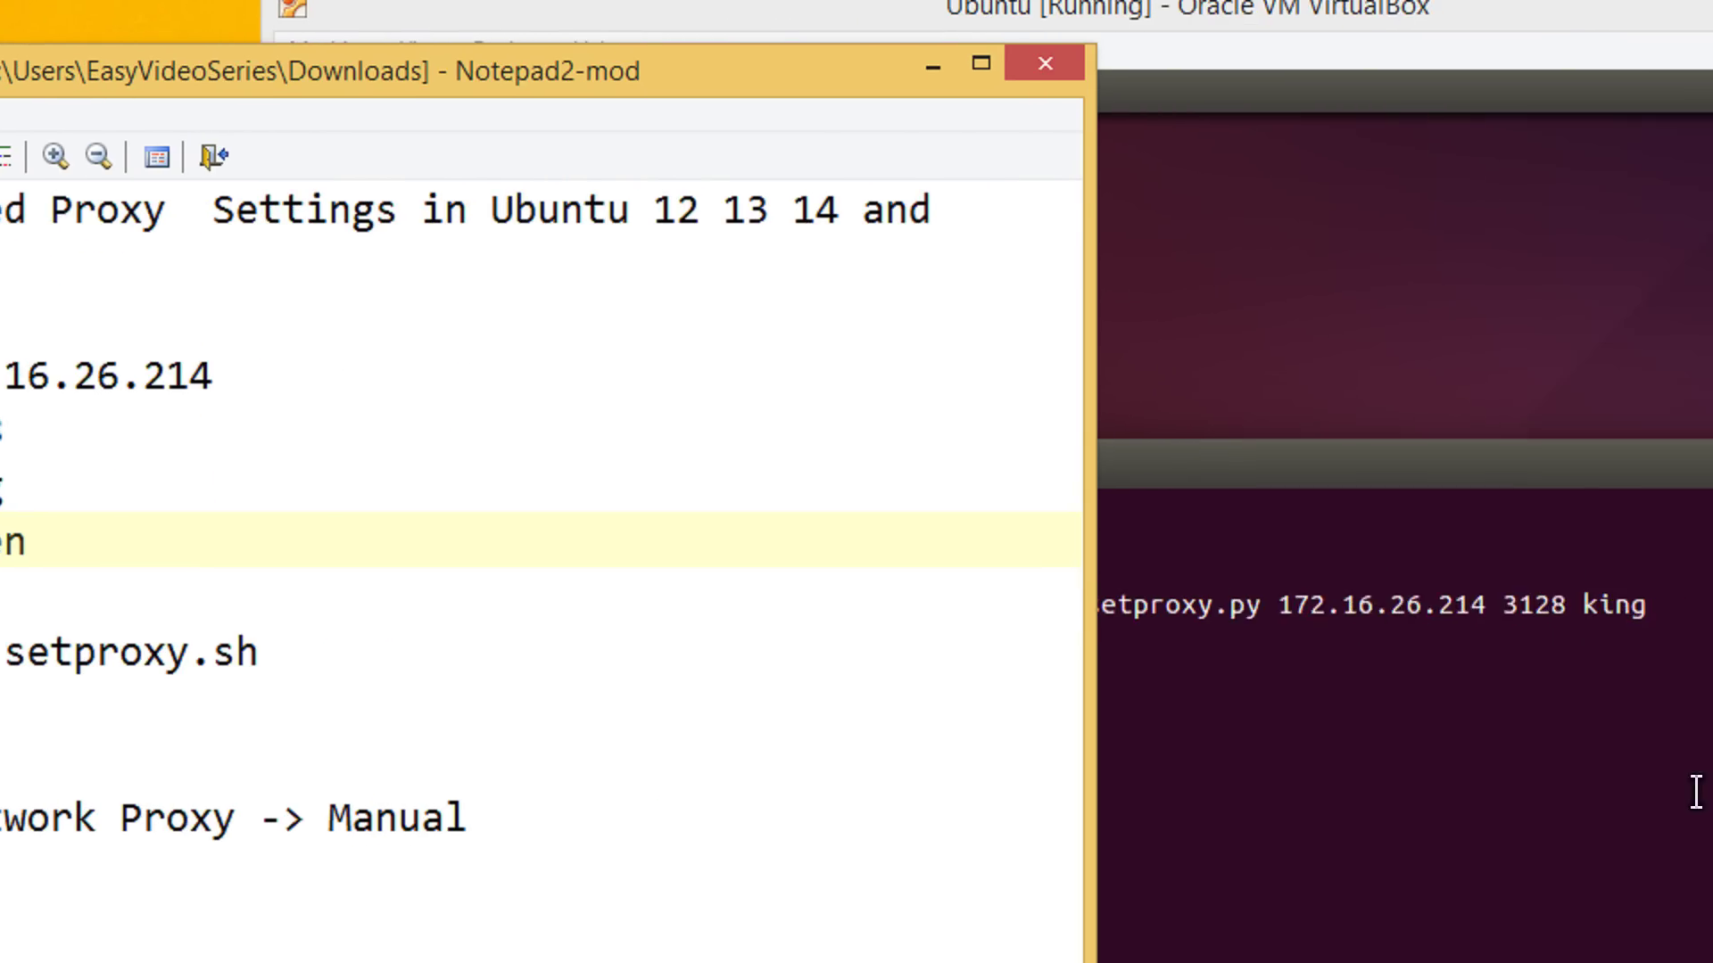
Append the proxy password, run the command, enter the sudo password, and close Terminal
{"action": "key", "text": "alt+Tab"}
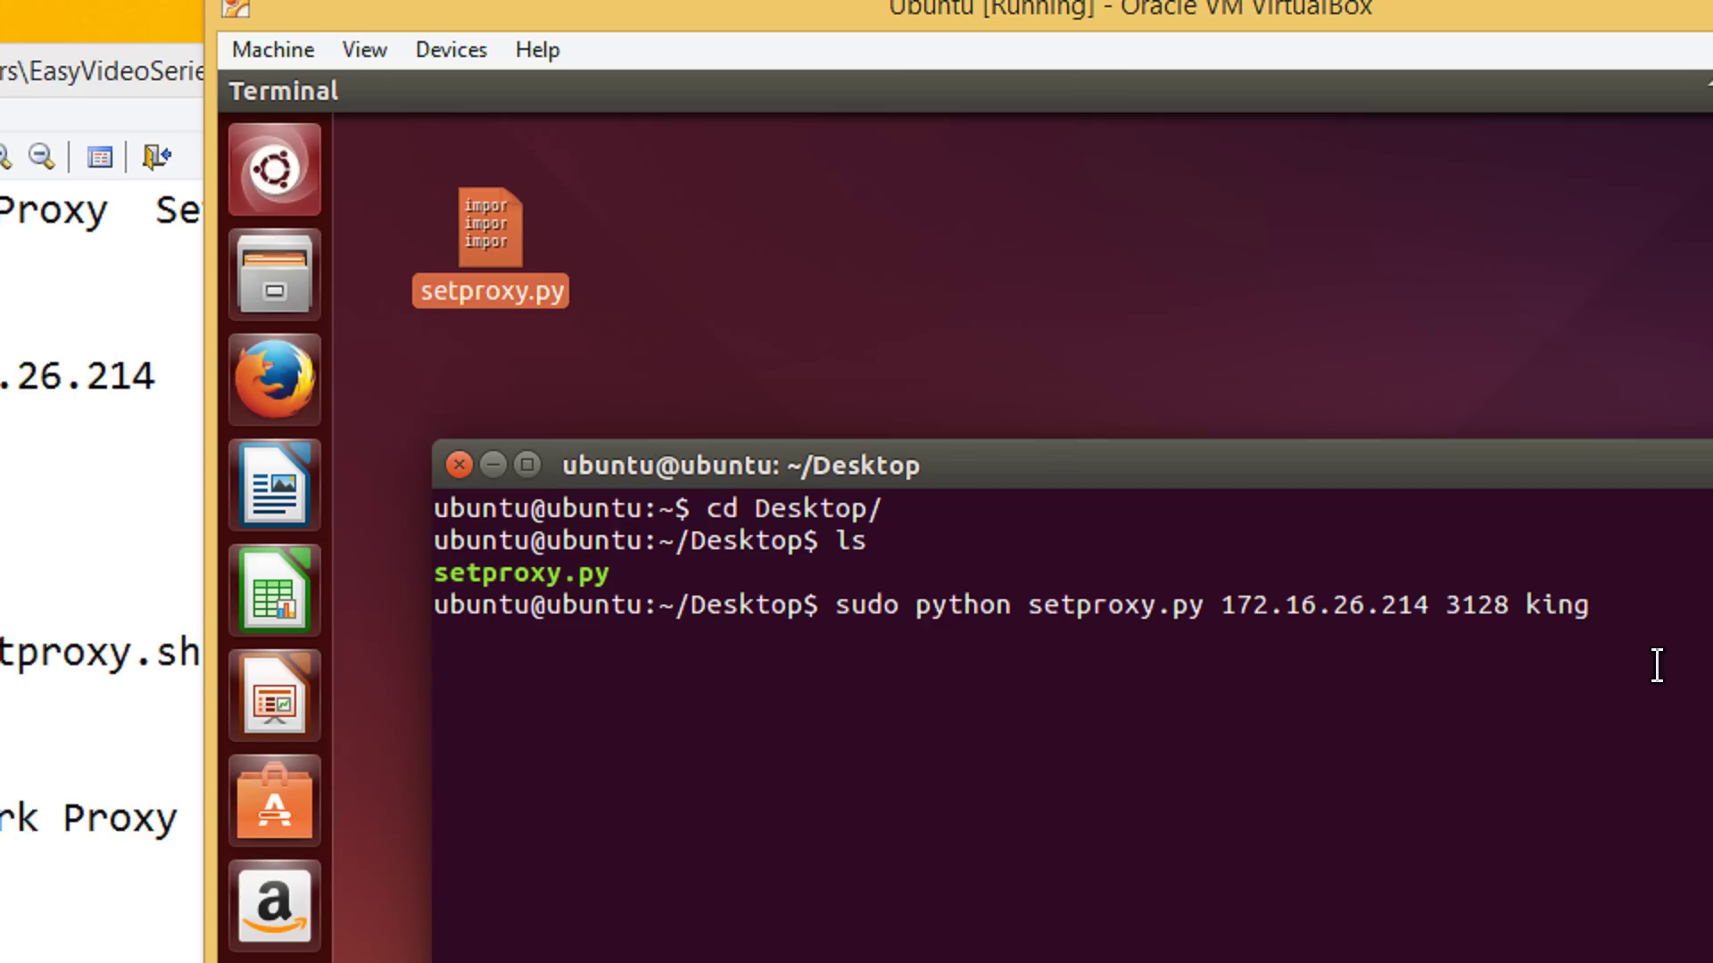
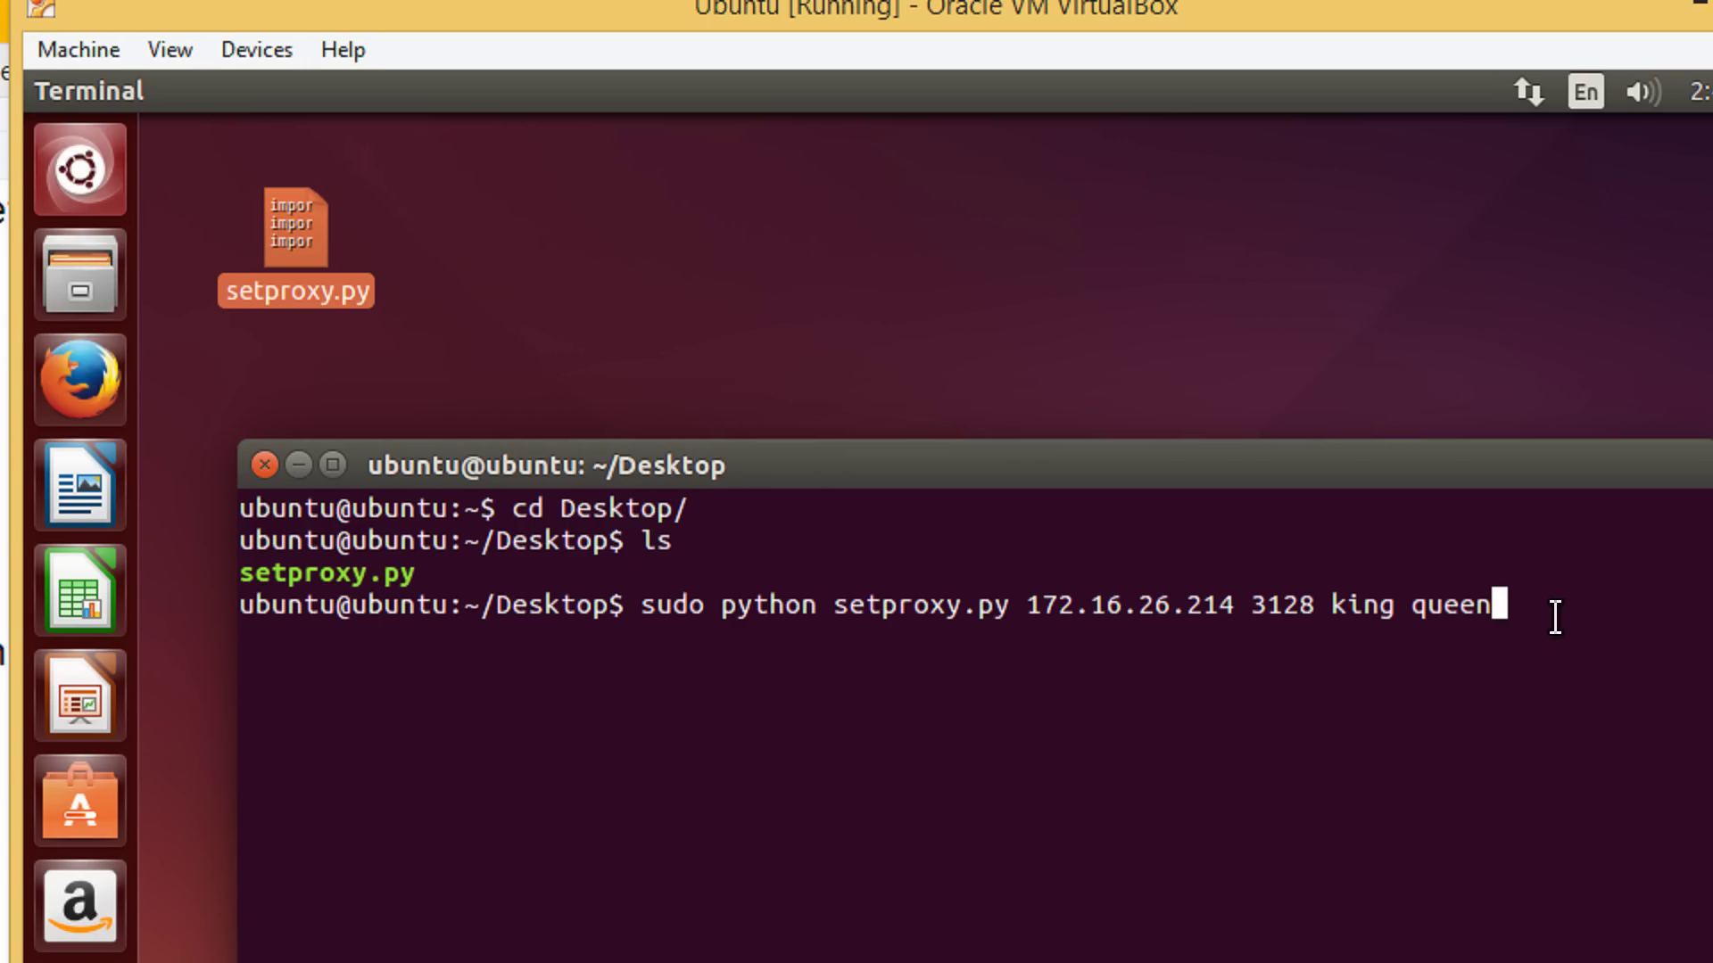
{"action": "key", "text": "Return"}
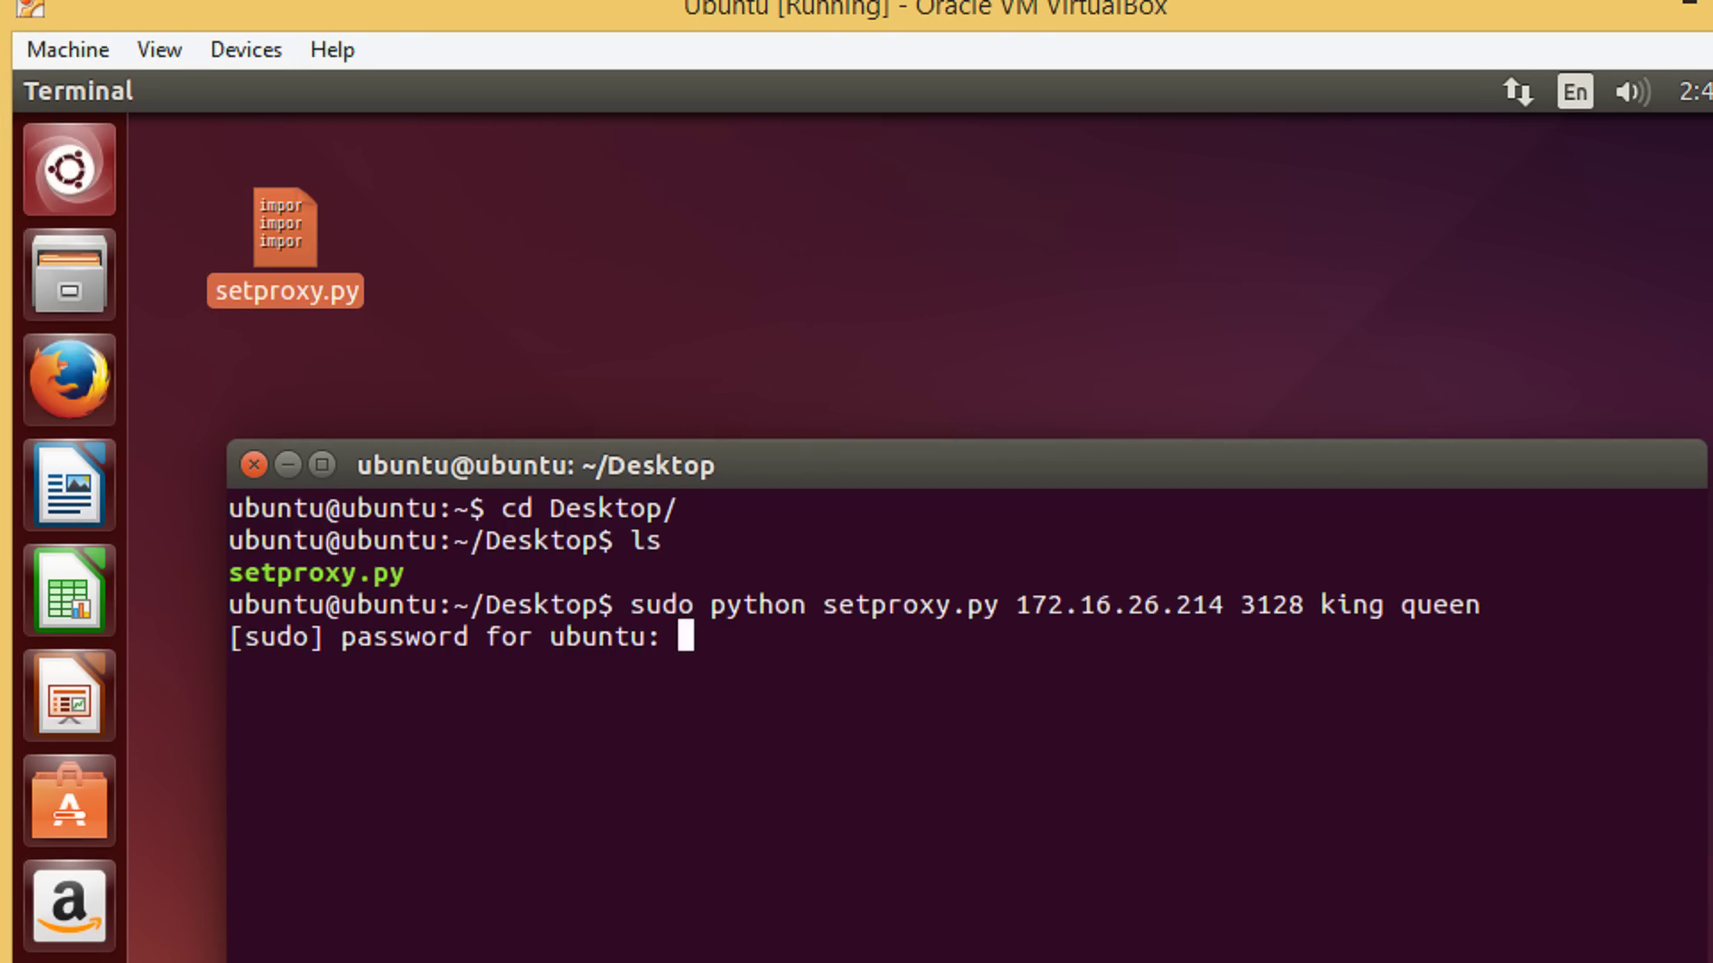
{"action": "key", "text": "Return"}
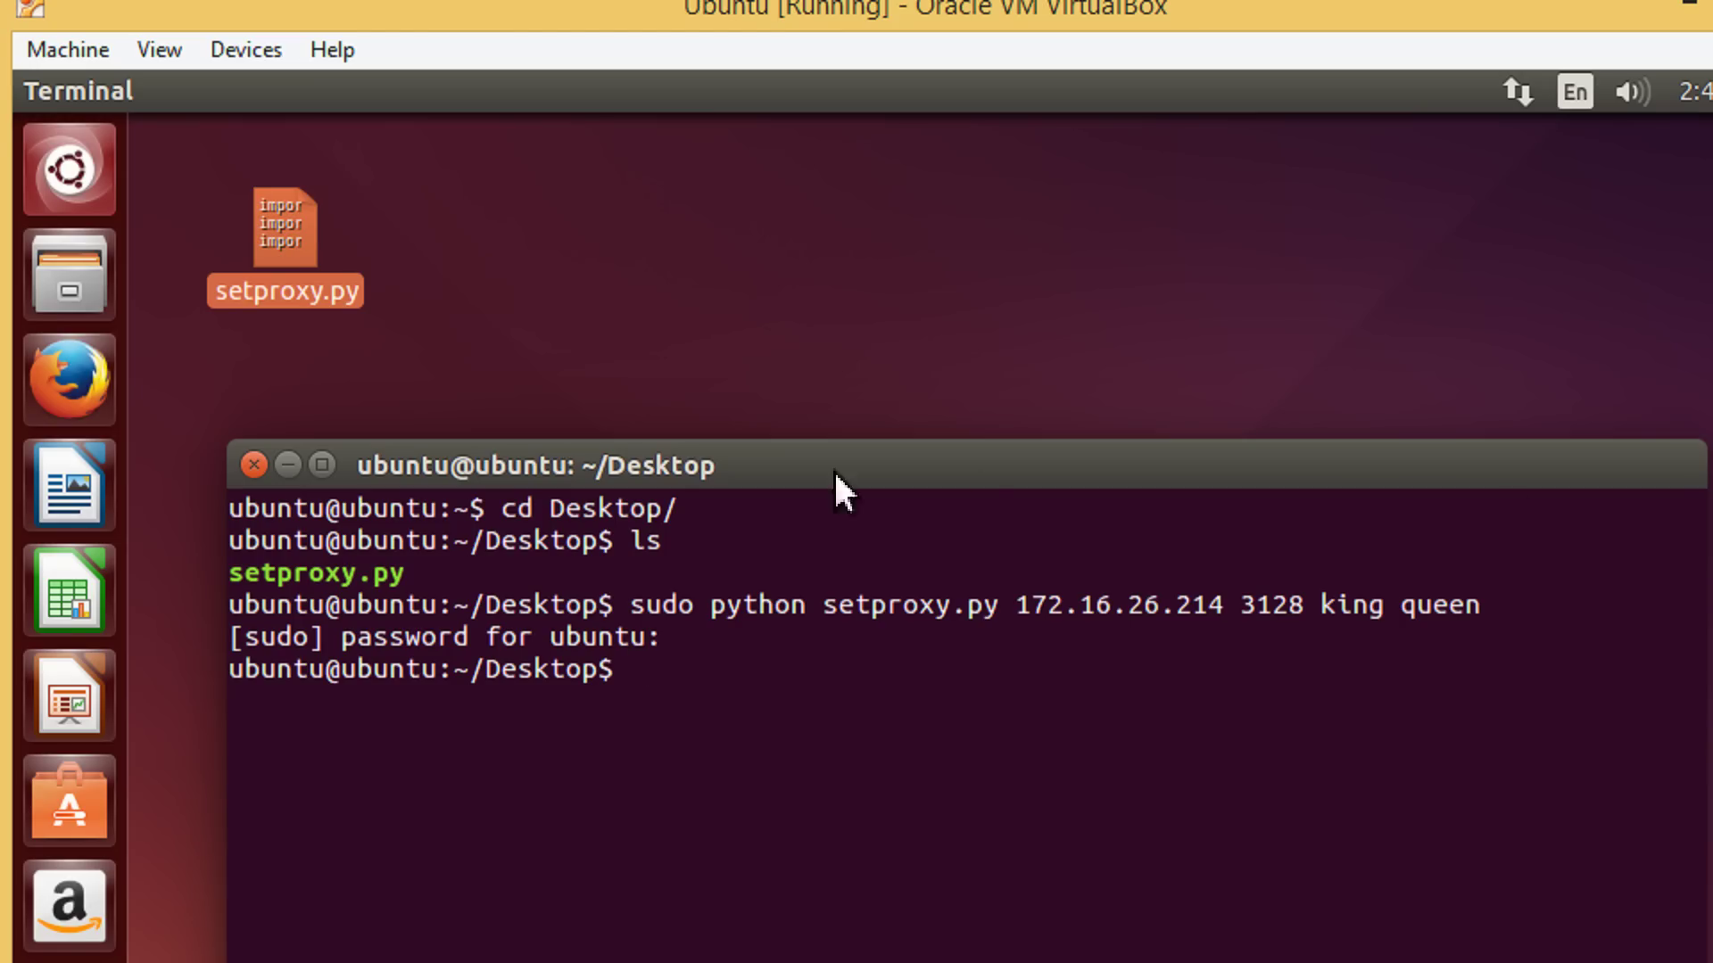
{"action": "left_click", "coordinate": [254, 465]}
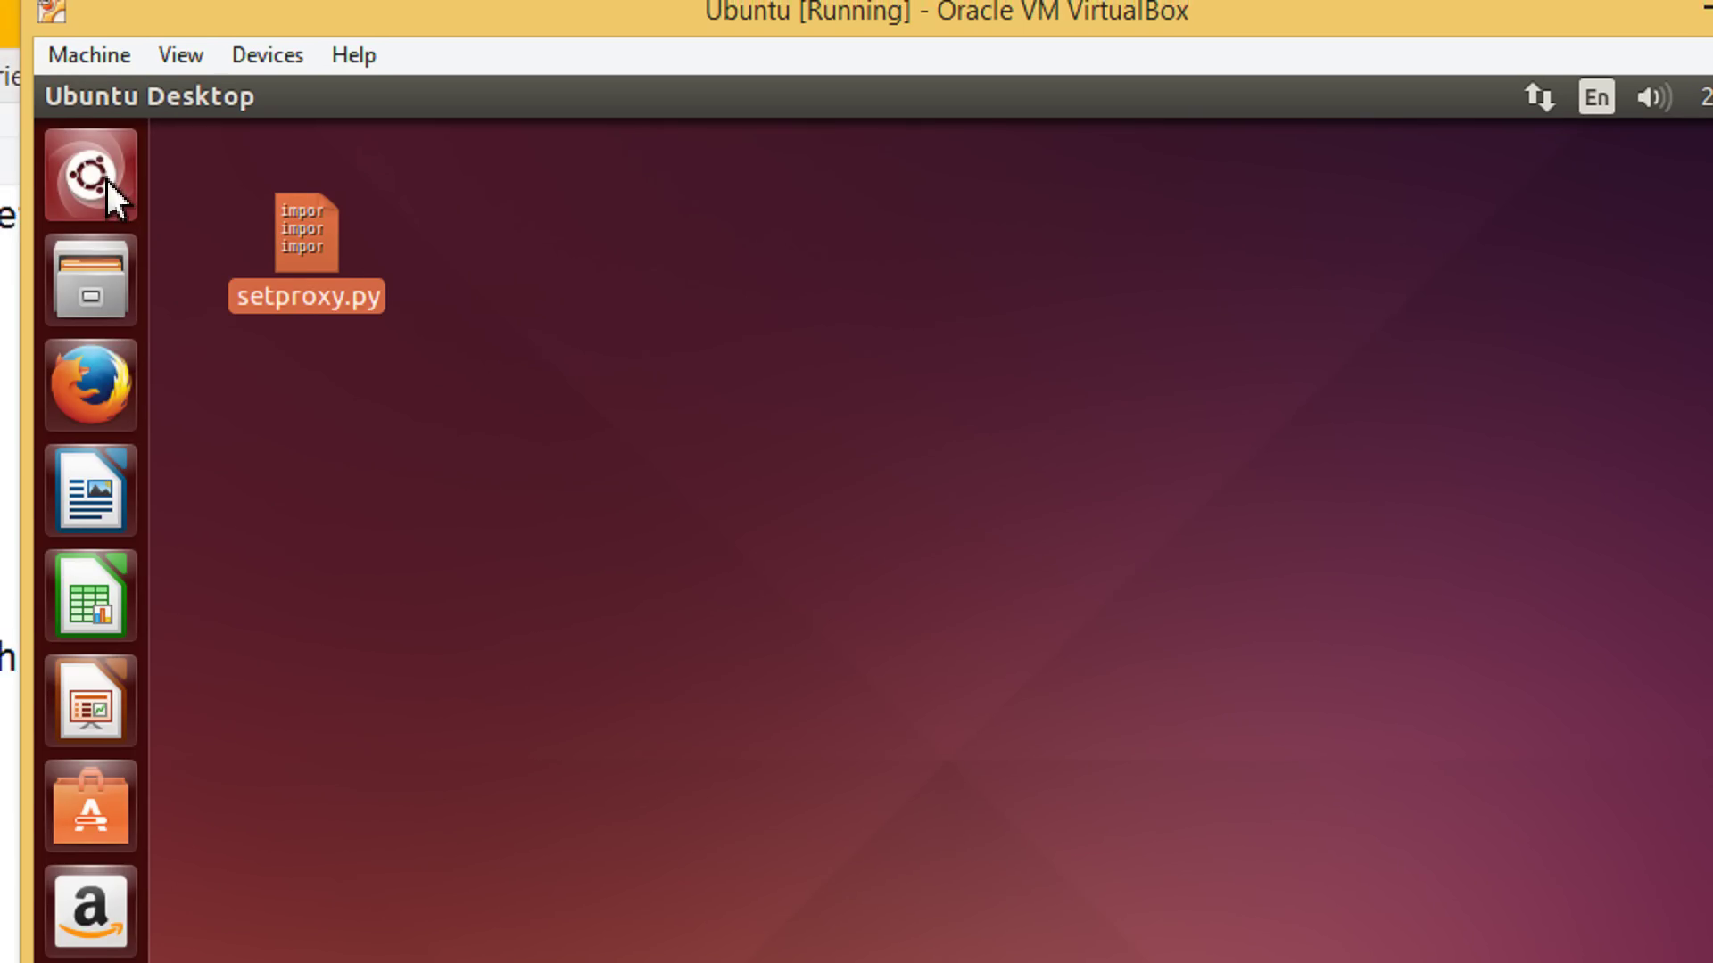
Search the Unity Dash for 'ter' and launch a new Terminal window
{"action": "left_click", "coordinate": [70, 170]}
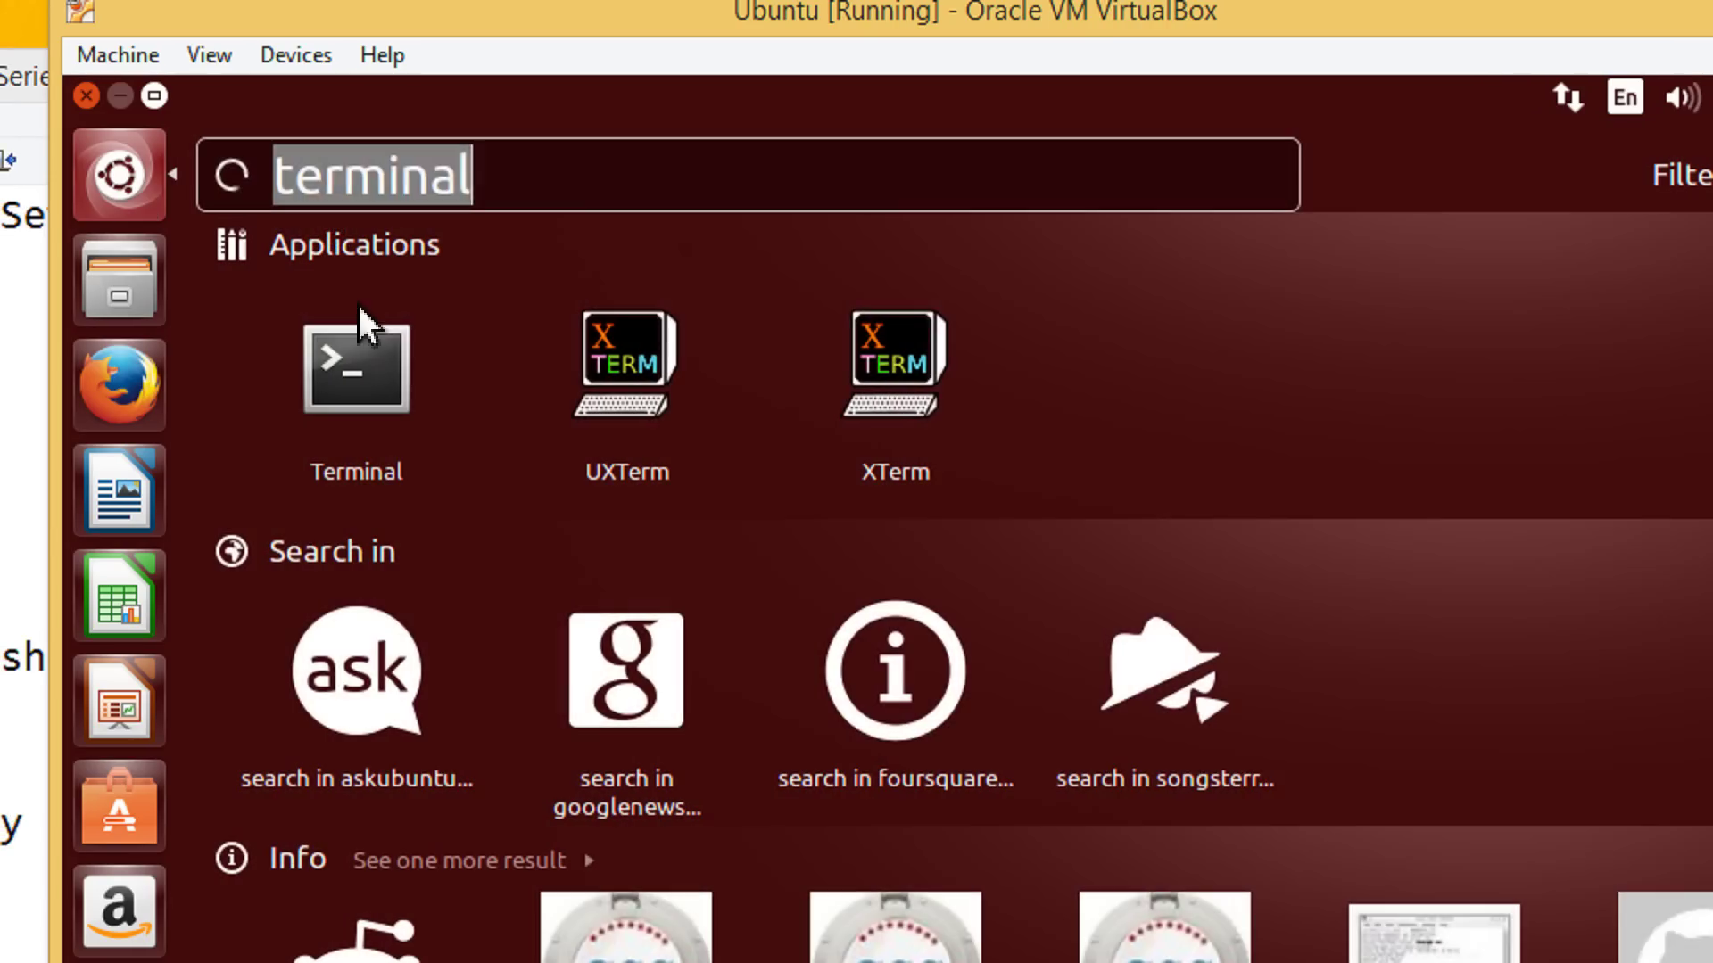
{"action": "type", "text": "ter"}
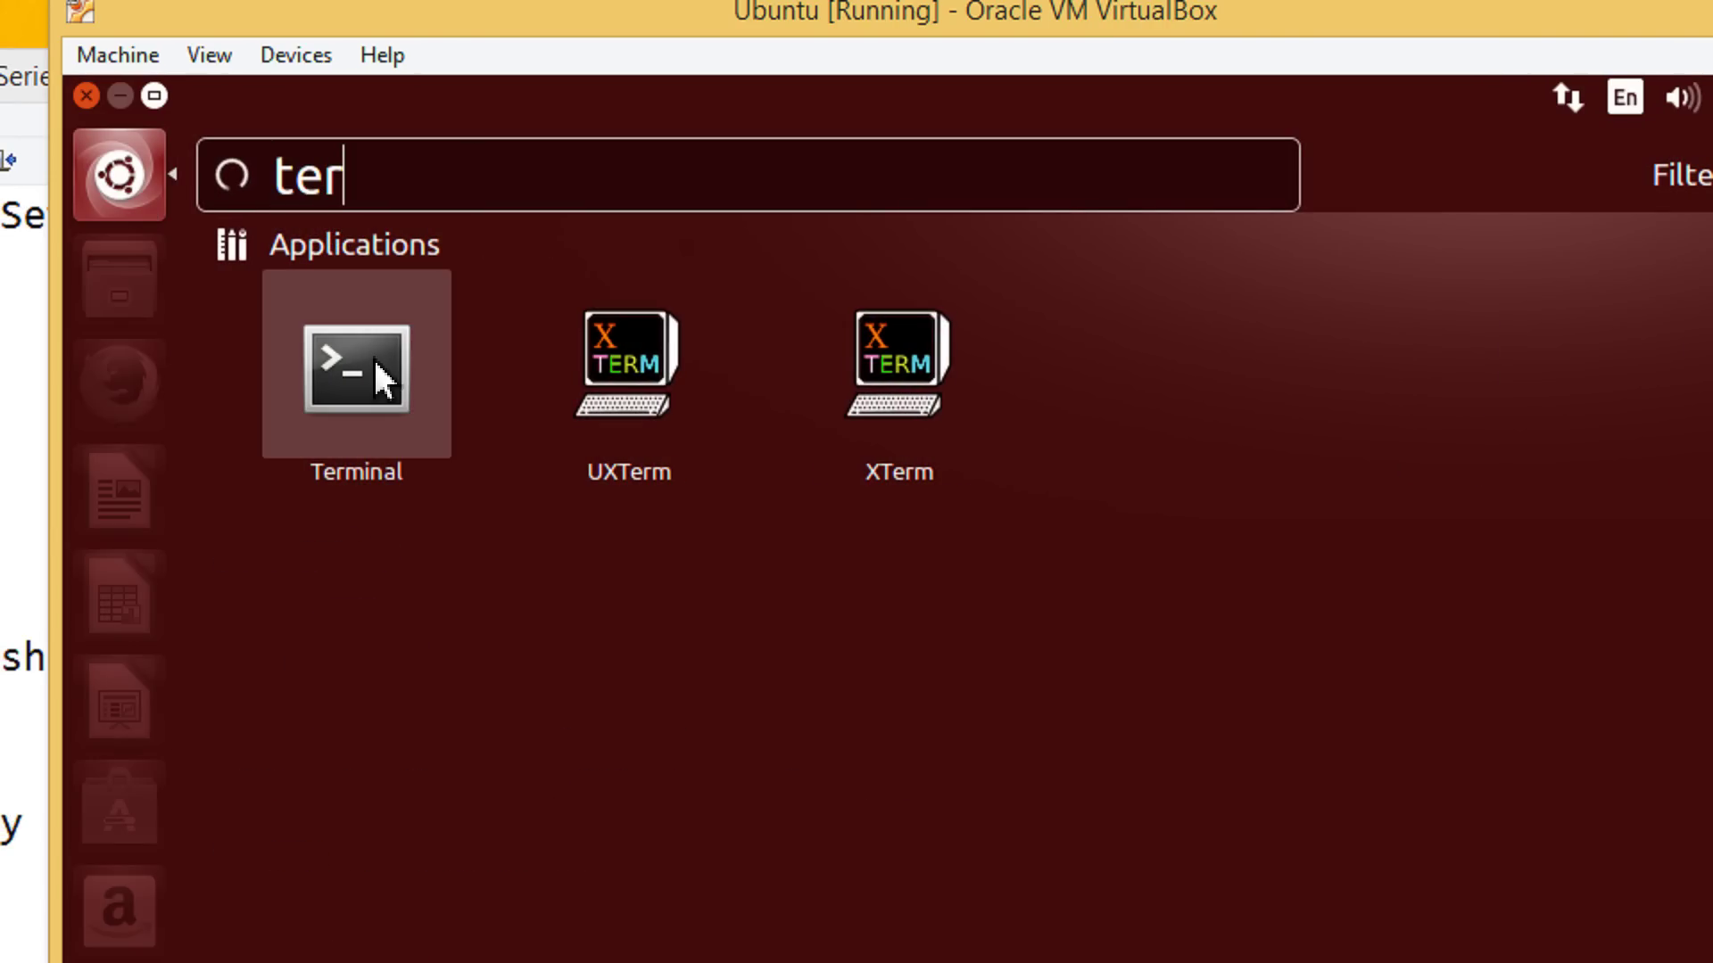
{"action": "key", "text": "Return"}
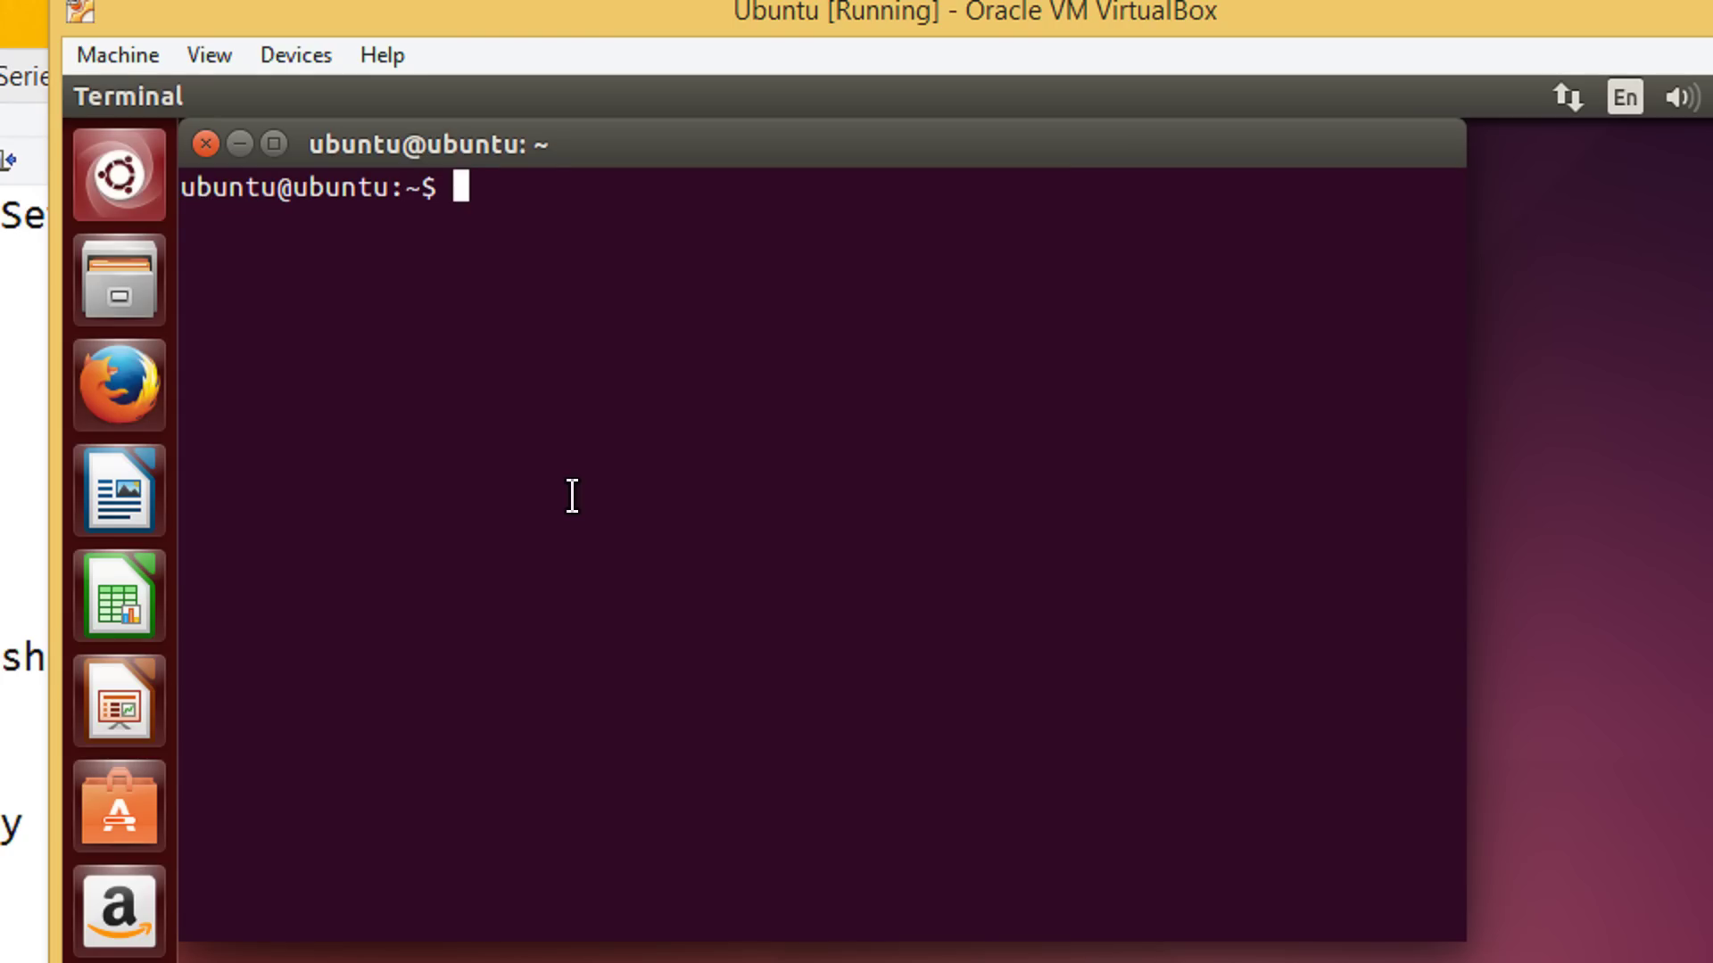
Move the terminal lower on the desktop and change into the Desktop folder
{"action": "left_click_drag", "start_coordinate": [572, 147], "coordinate": [658, 339]}
{"action": "type", "text": "cd De"}
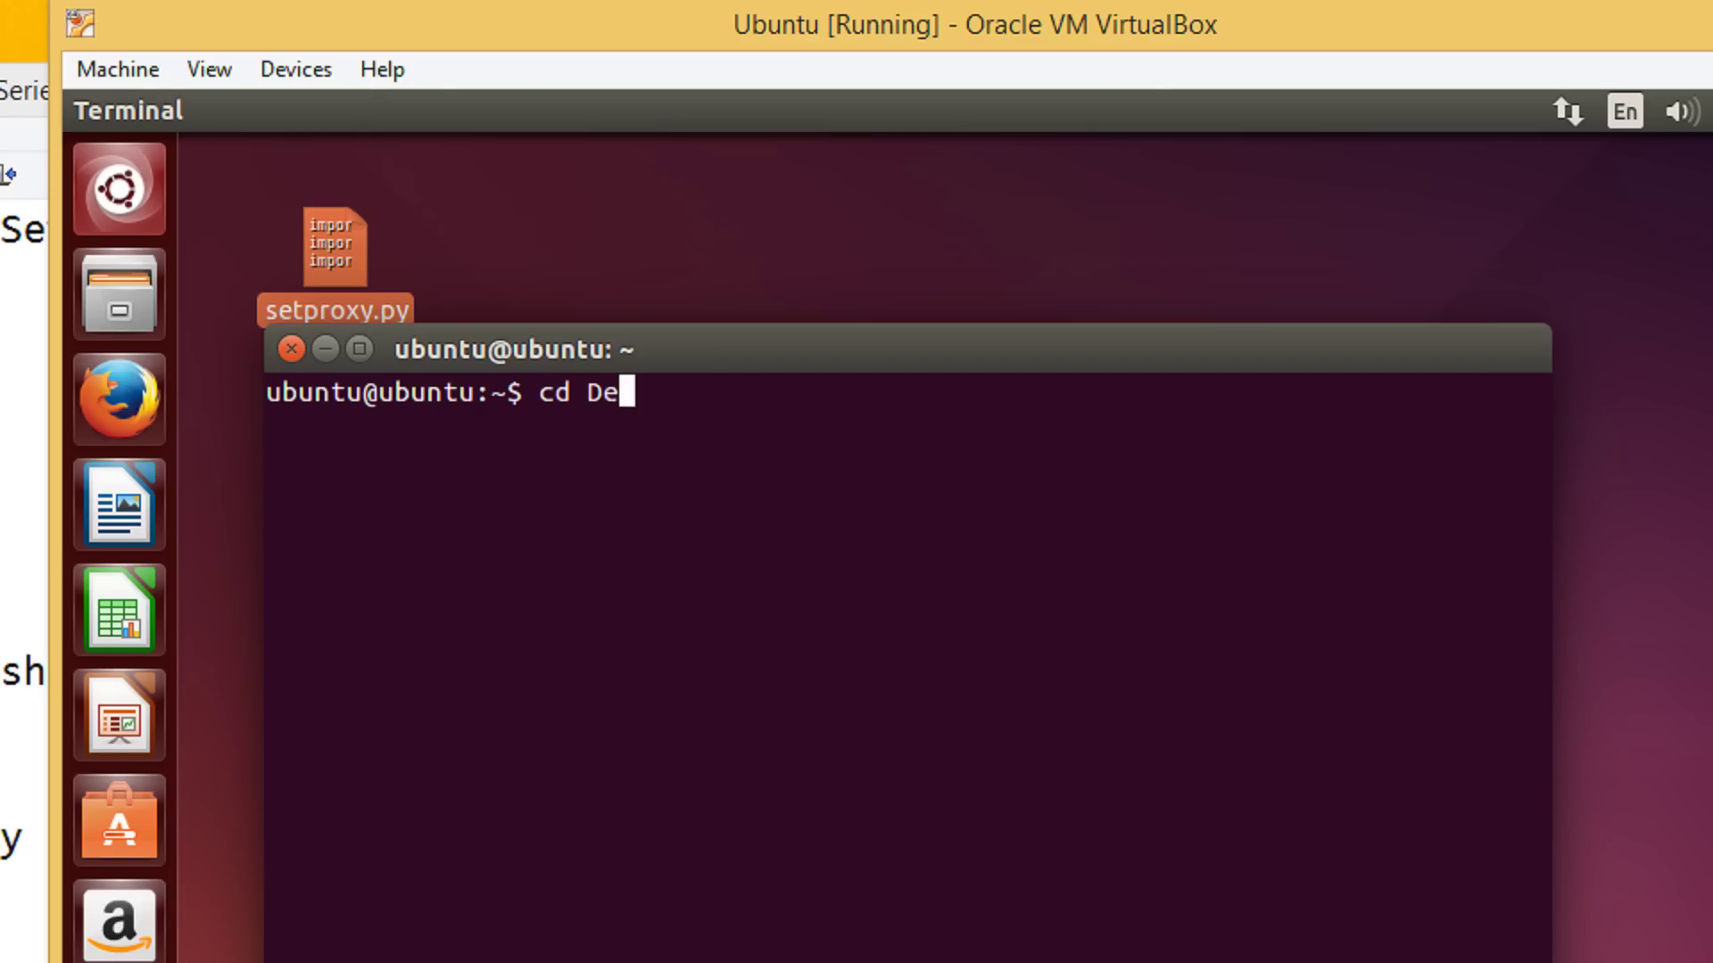
{"action": "key", "text": "Tab"}
{"action": "key", "text": "Return"}
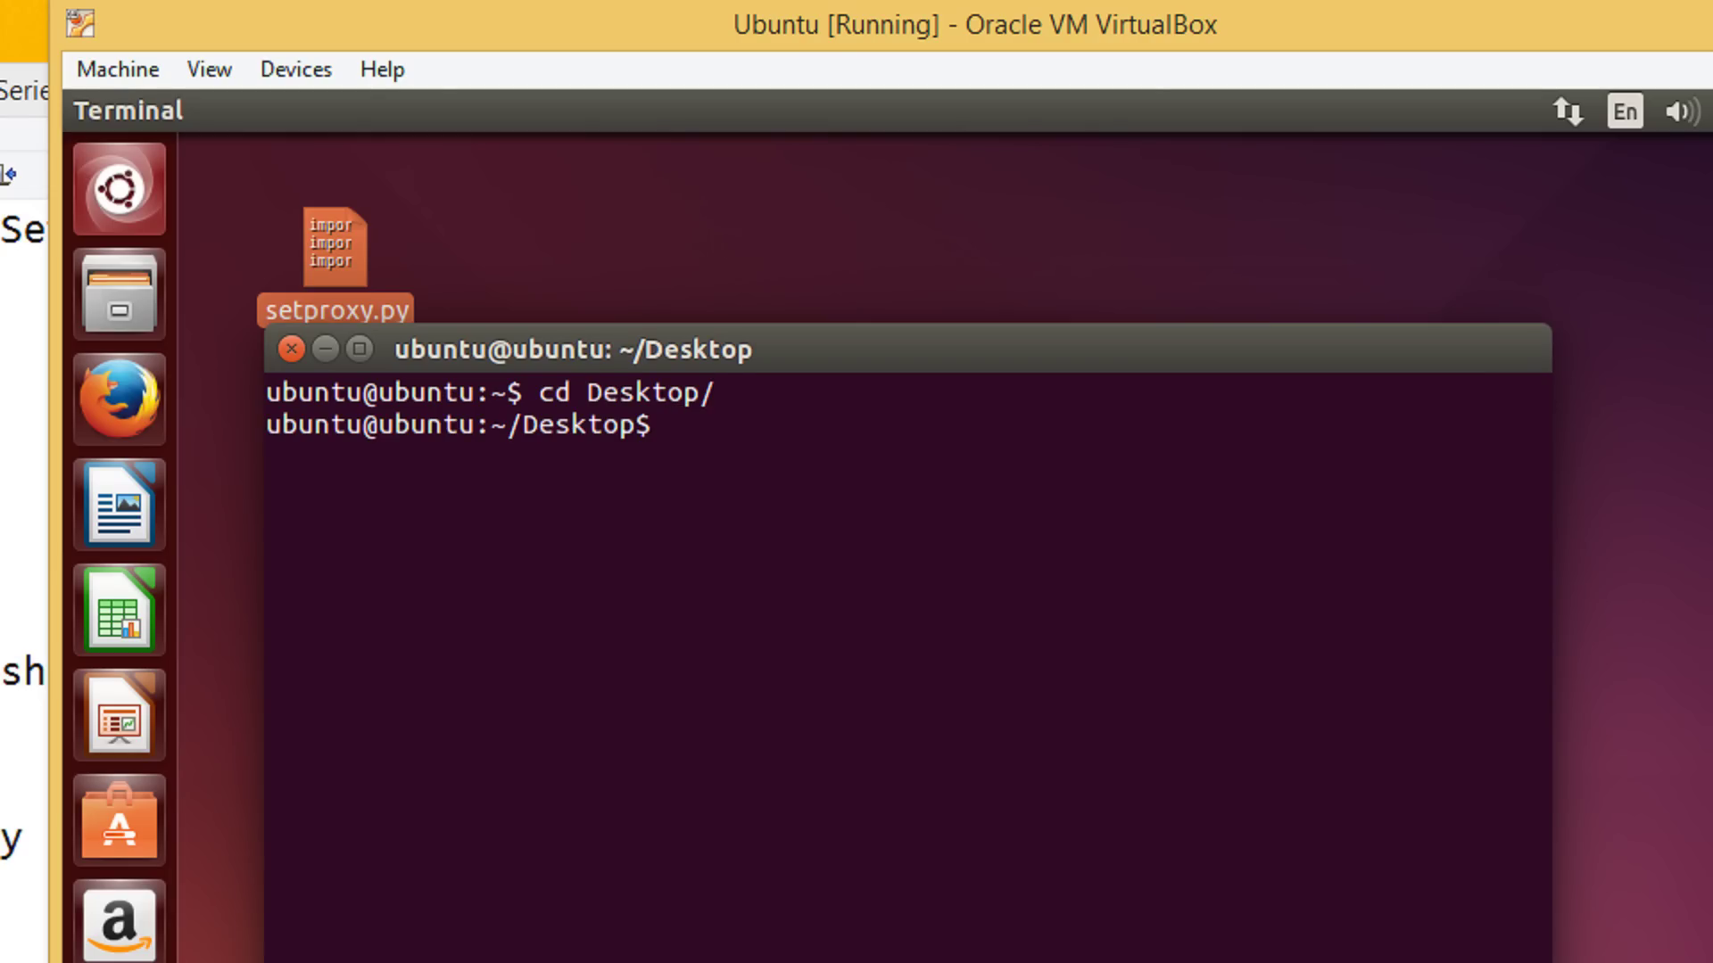
Run sudo python setproxy.py 172.16.26.214 3128 without credentials and enter the sudo password
{"action": "key", "text": "Up"}
{"action": "key", "text": "Up"}
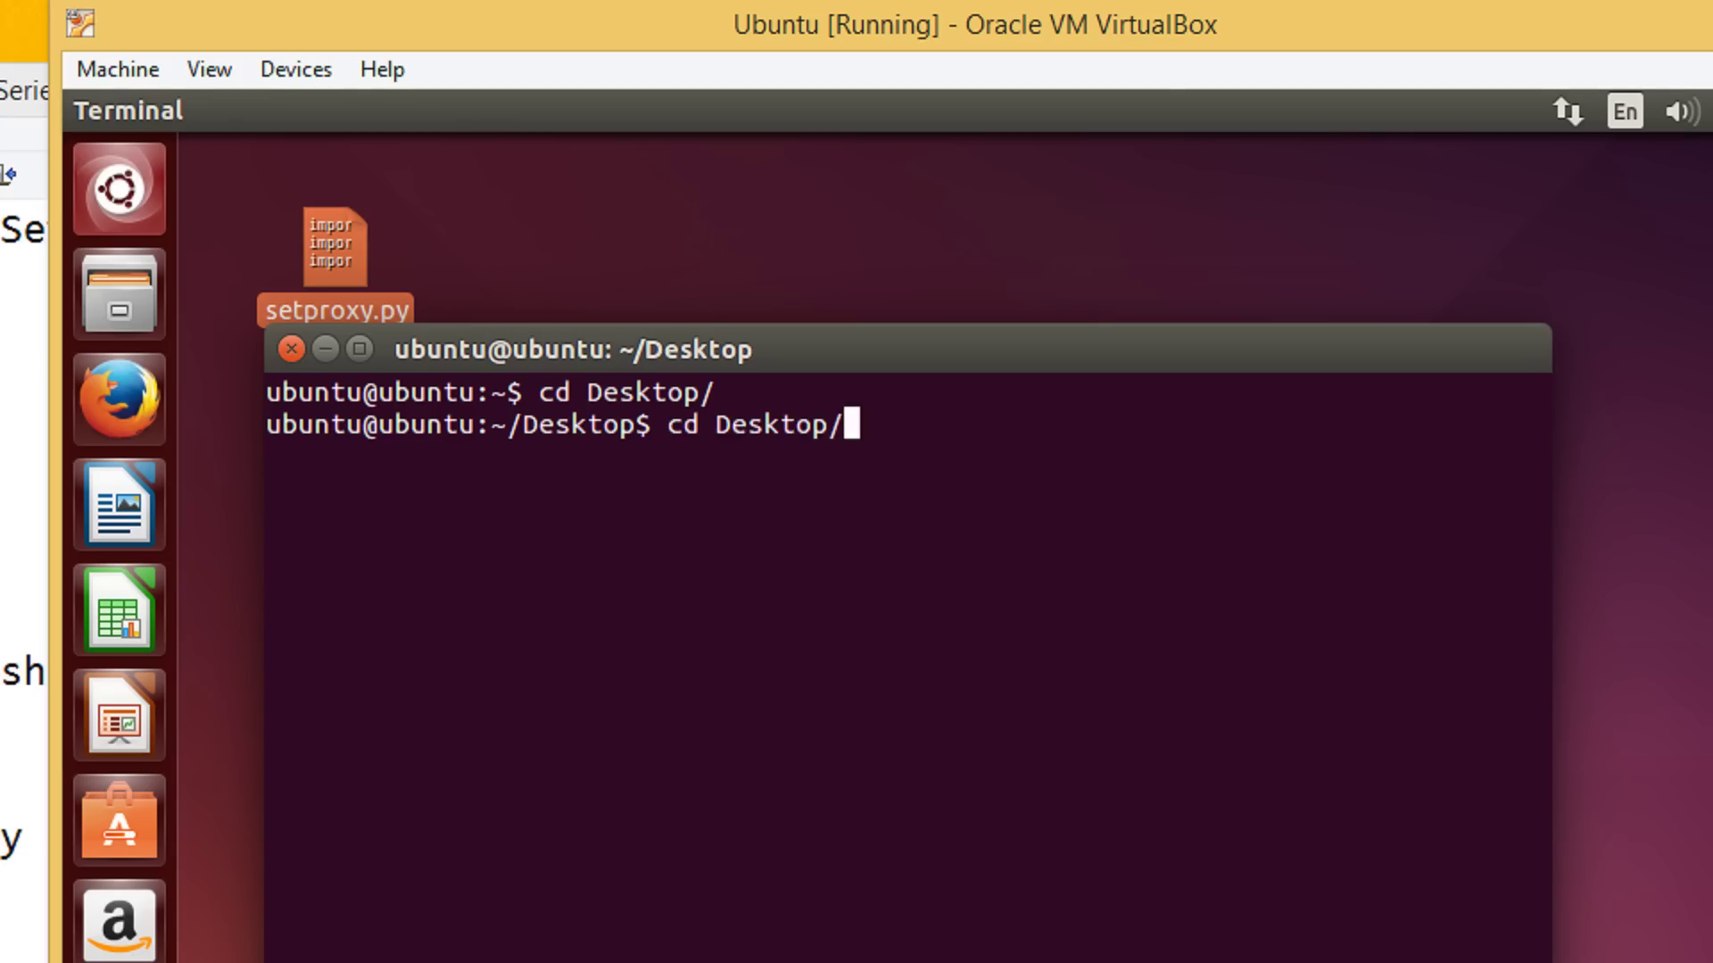
{"action": "key", "text": "BackSpace"}
{"action": "key", "text": "BackSpace"}
{"action": "key", "text": "BackSpace"}
{"action": "key", "text": "BackSpace"}
{"action": "key", "text": "BackSpace"}
{"action": "key", "text": "BackSpace"}
{"action": "key", "text": "BackSpace"}
{"action": "key", "text": "BackSpace"}
{"action": "key", "text": "BackSpace"}
{"action": "key", "text": "BackSpace"}
{"action": "key", "text": "BackSpace"}
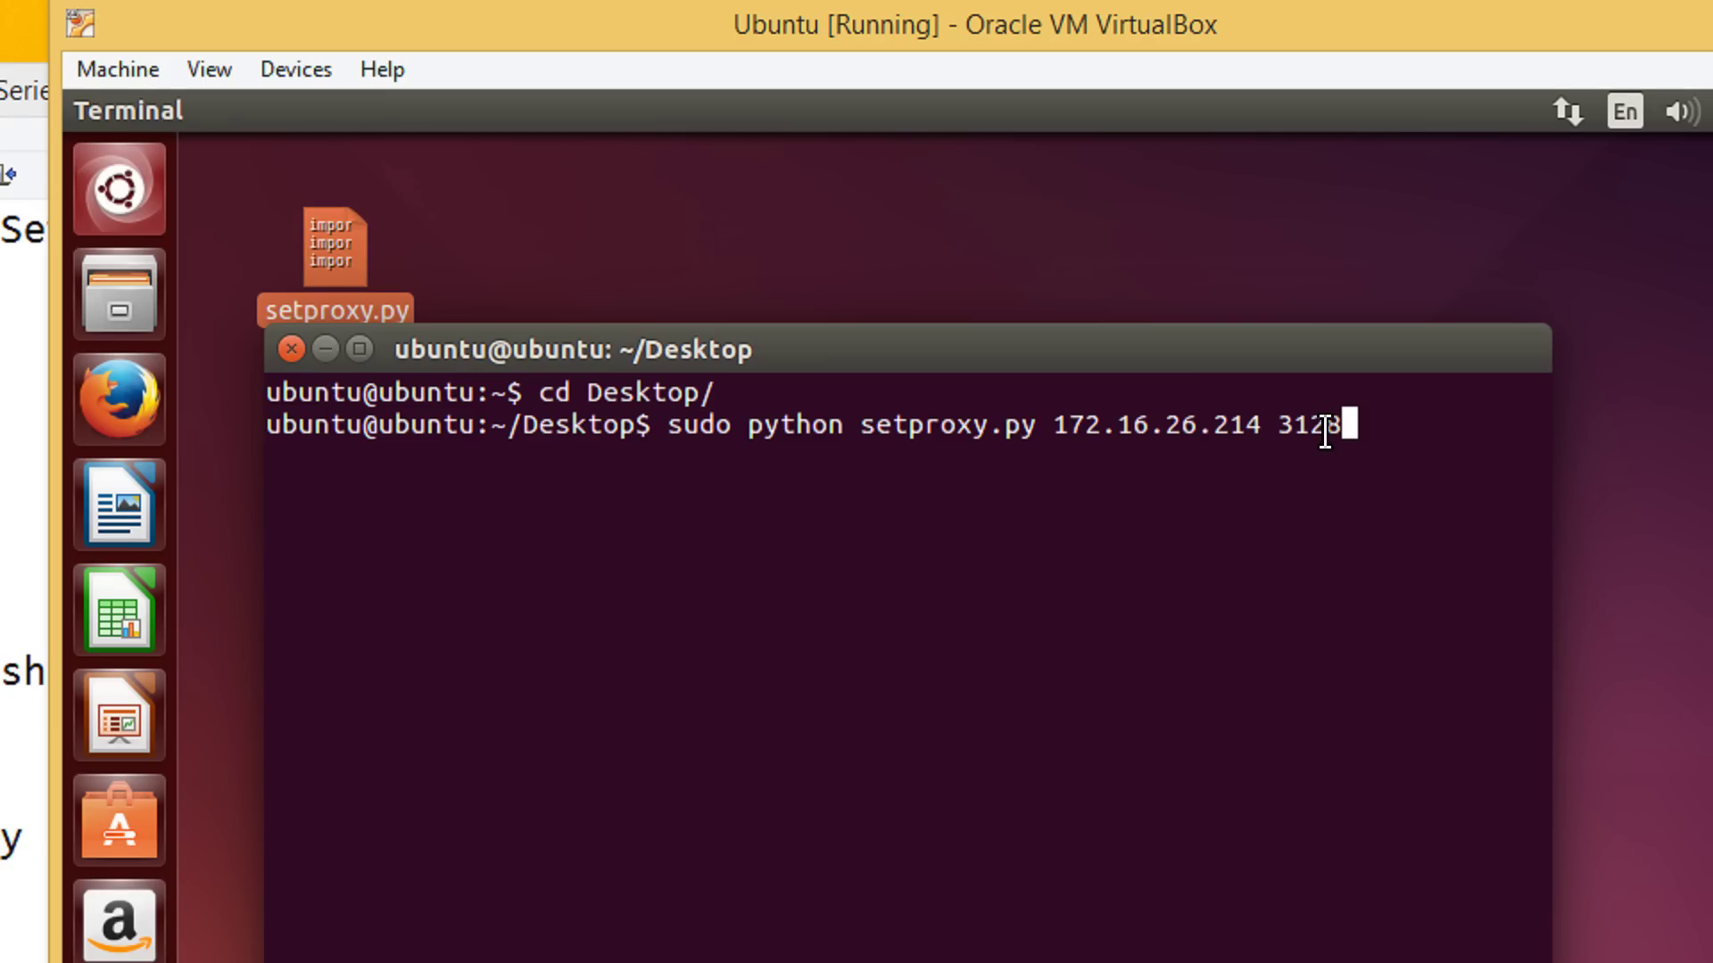
{"action": "key", "text": "Return"}
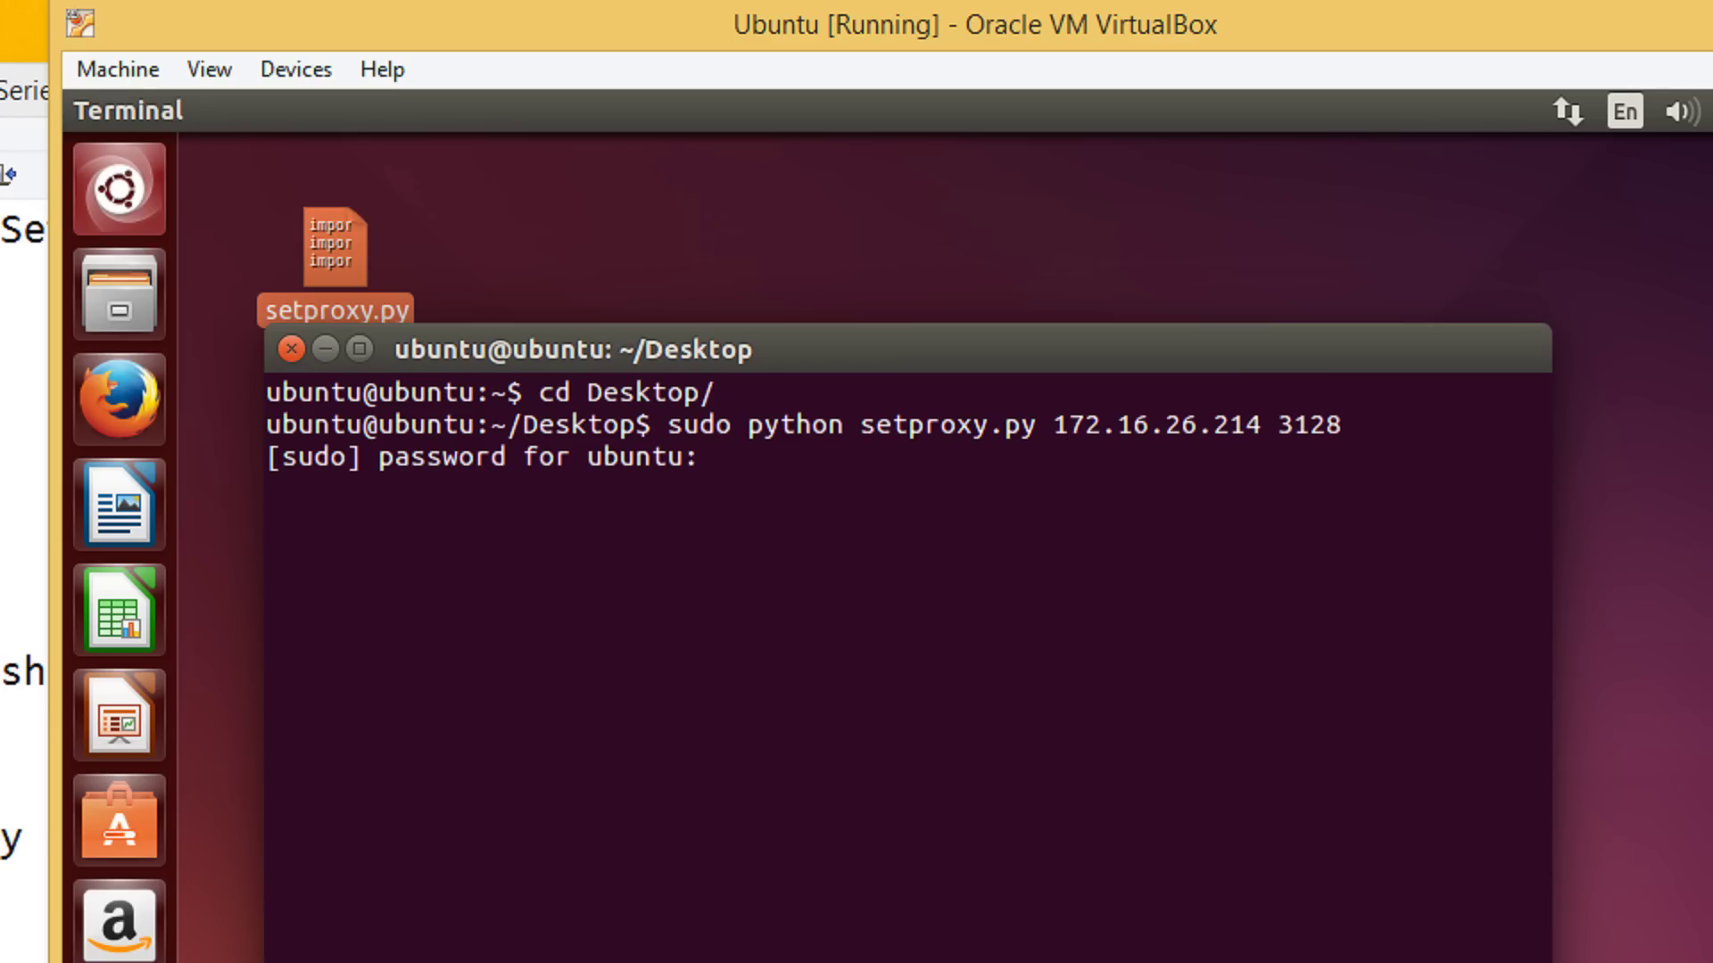
{"action": "key", "text": "Return"}
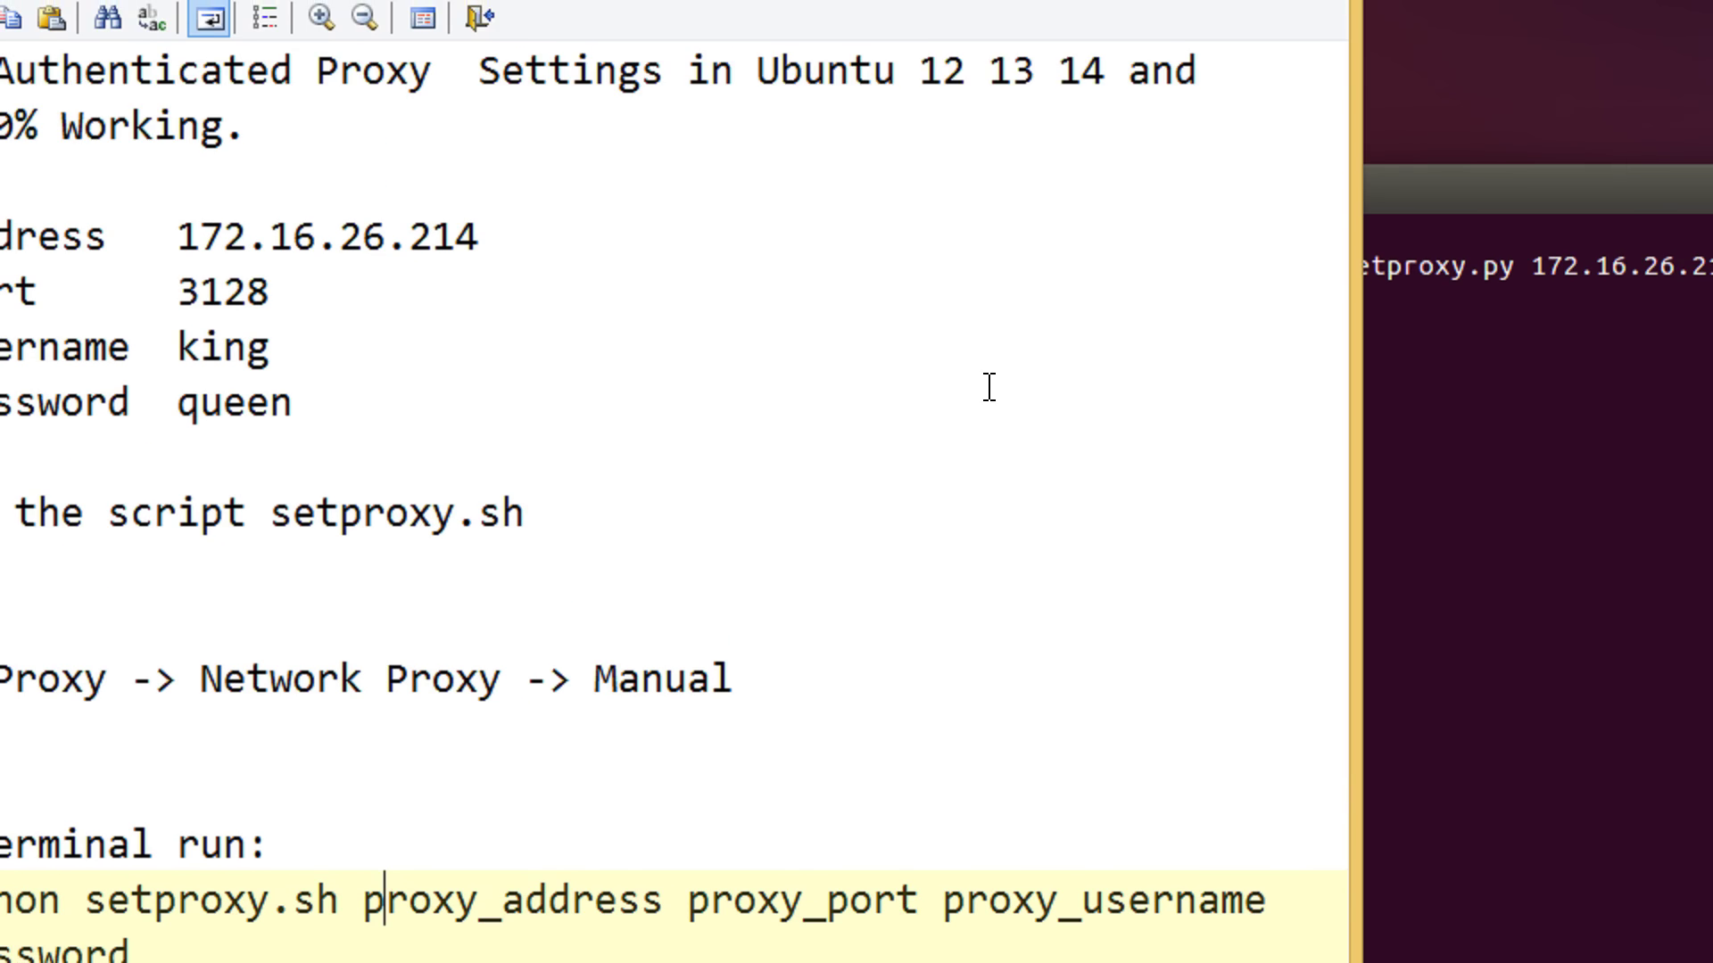
Copy line 15's command to line 17 and remove its proxy_username and proxy_password placeholders
{"action": "left_click_drag", "start_coordinate": [239, 847], "coordinate": [0, 794]}
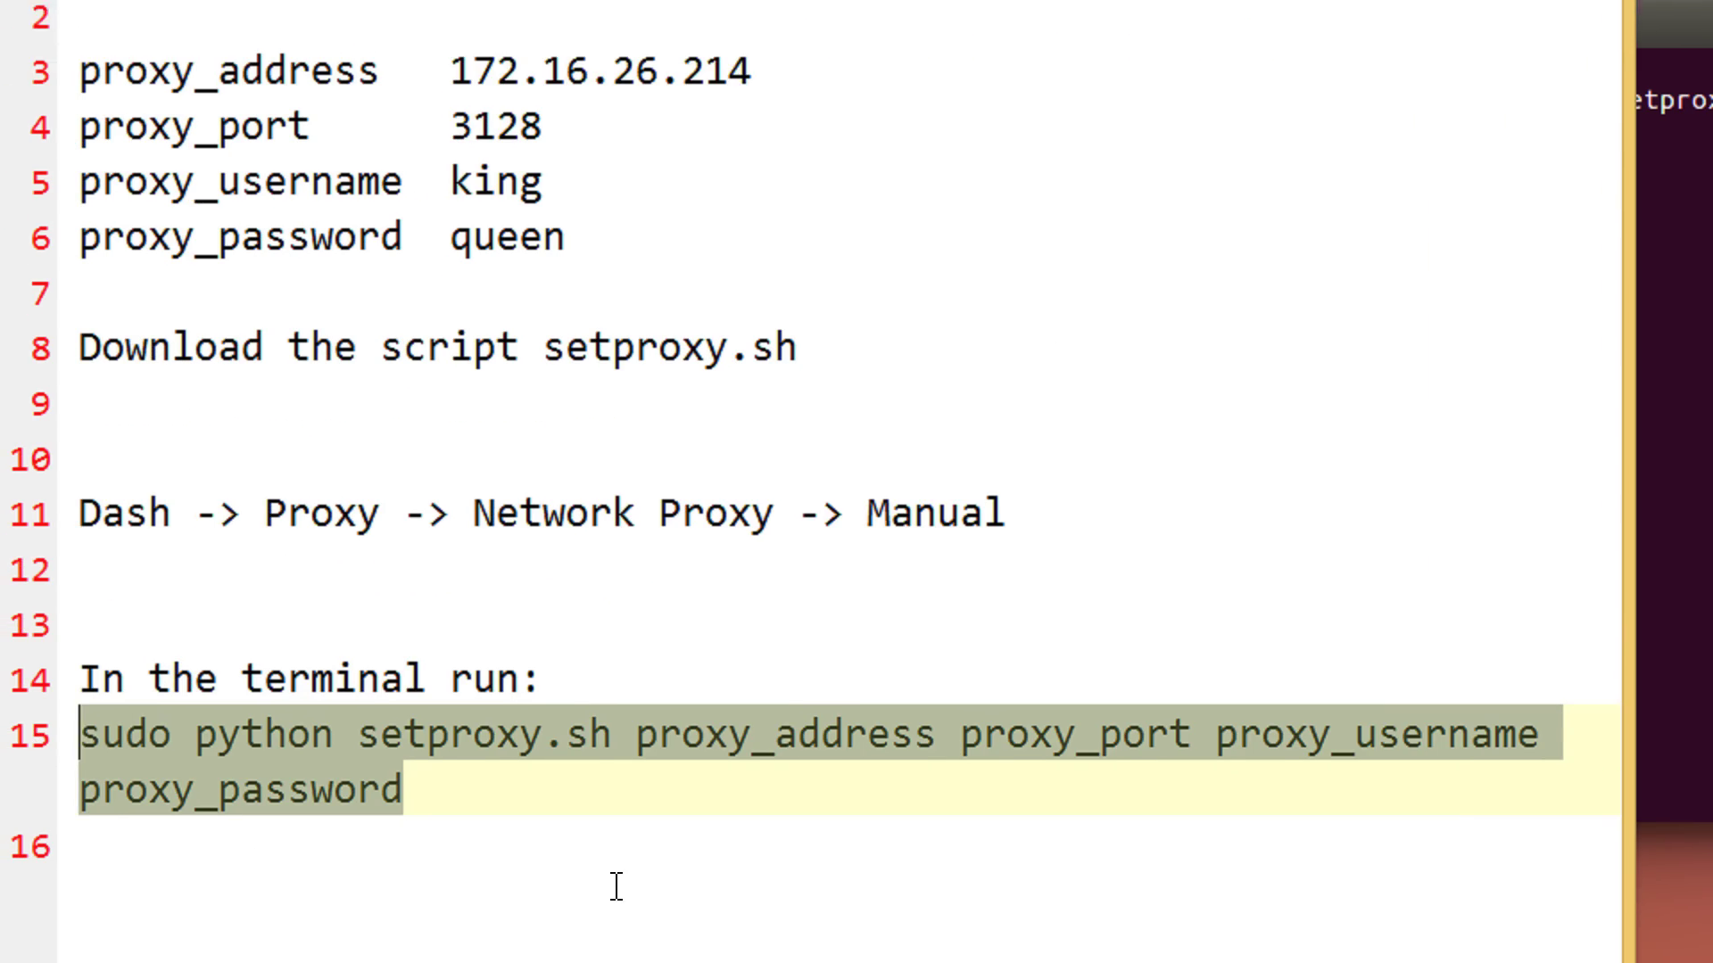
{"action": "key", "text": "ctrl+c"}
{"action": "left_click", "coordinate": [616, 887]}
{"action": "key", "text": "Return"}
{"action": "key", "text": "ctrl+v"}
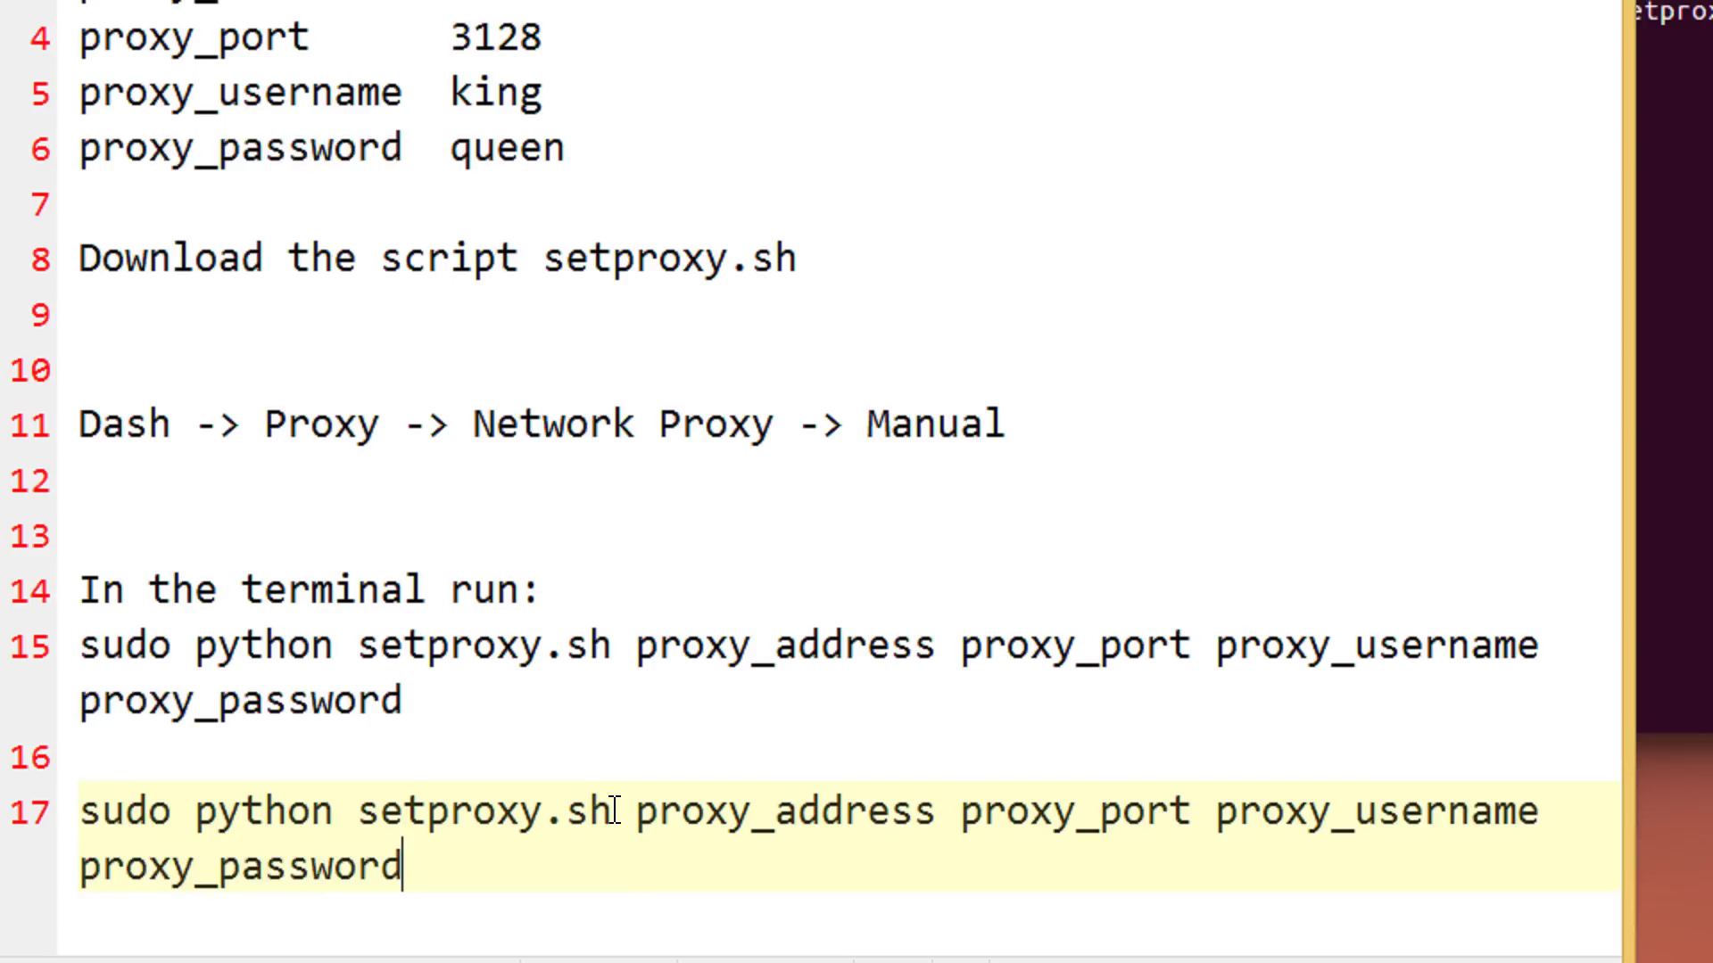
{"action": "key", "text": "ctrl+shift+Left"}
{"action": "key", "text": "ctrl+shift+Left"}
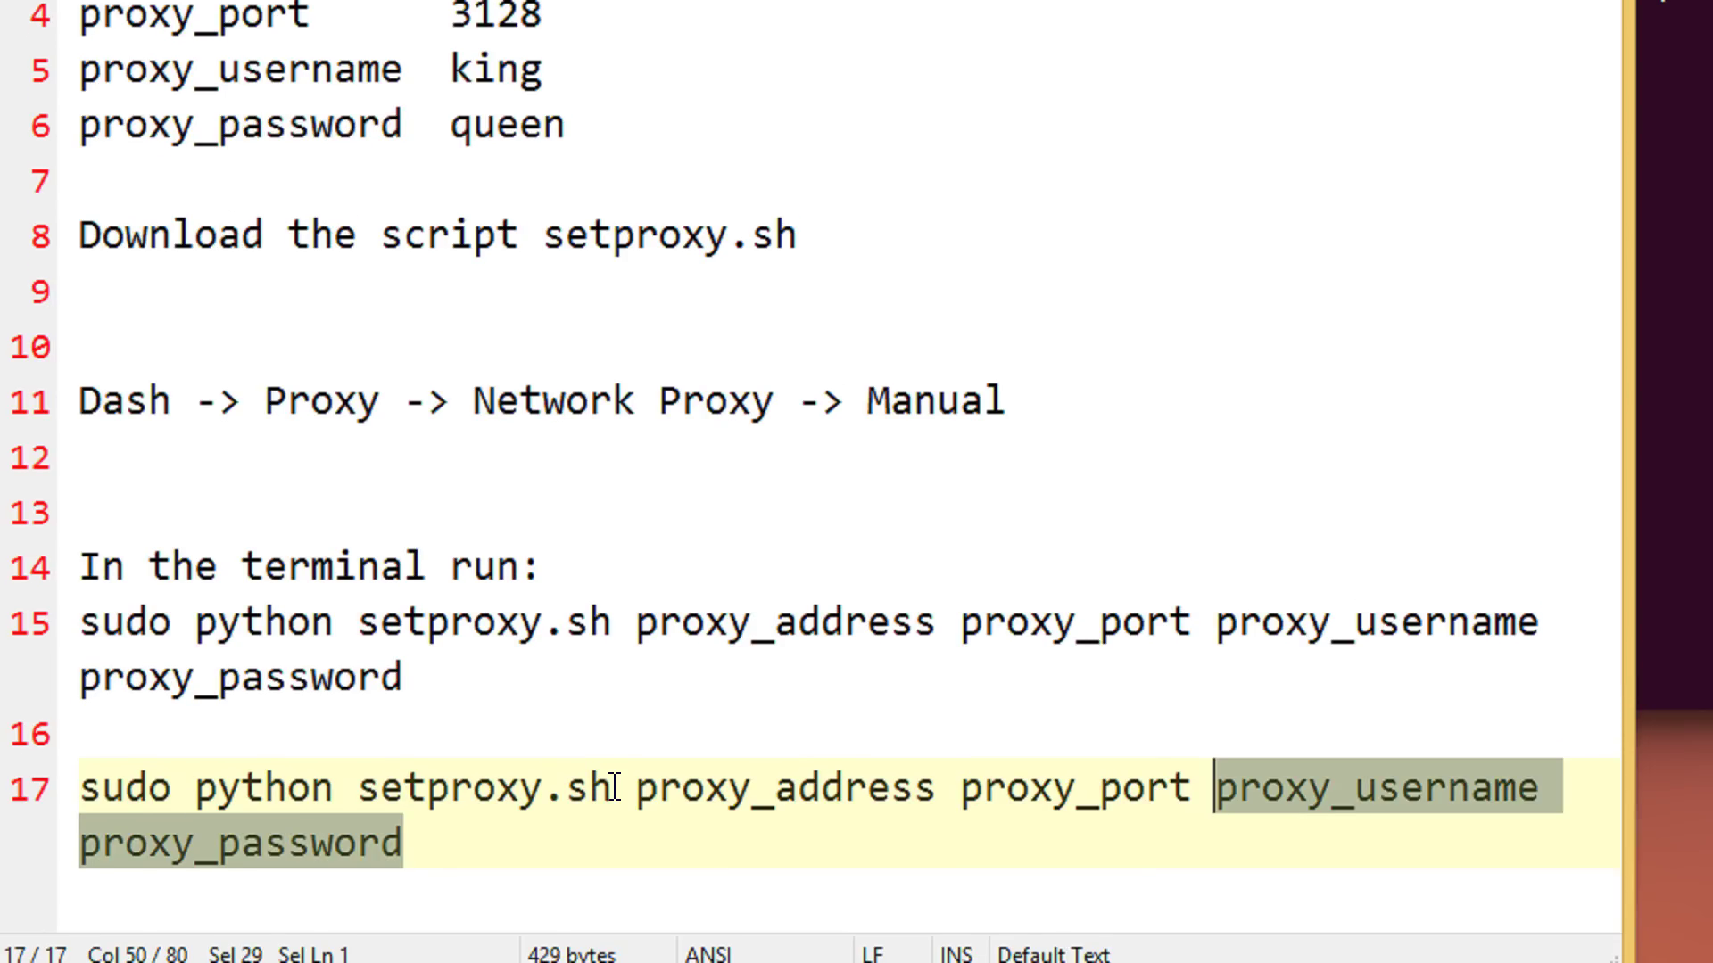
{"action": "key", "text": "BackSpace"}
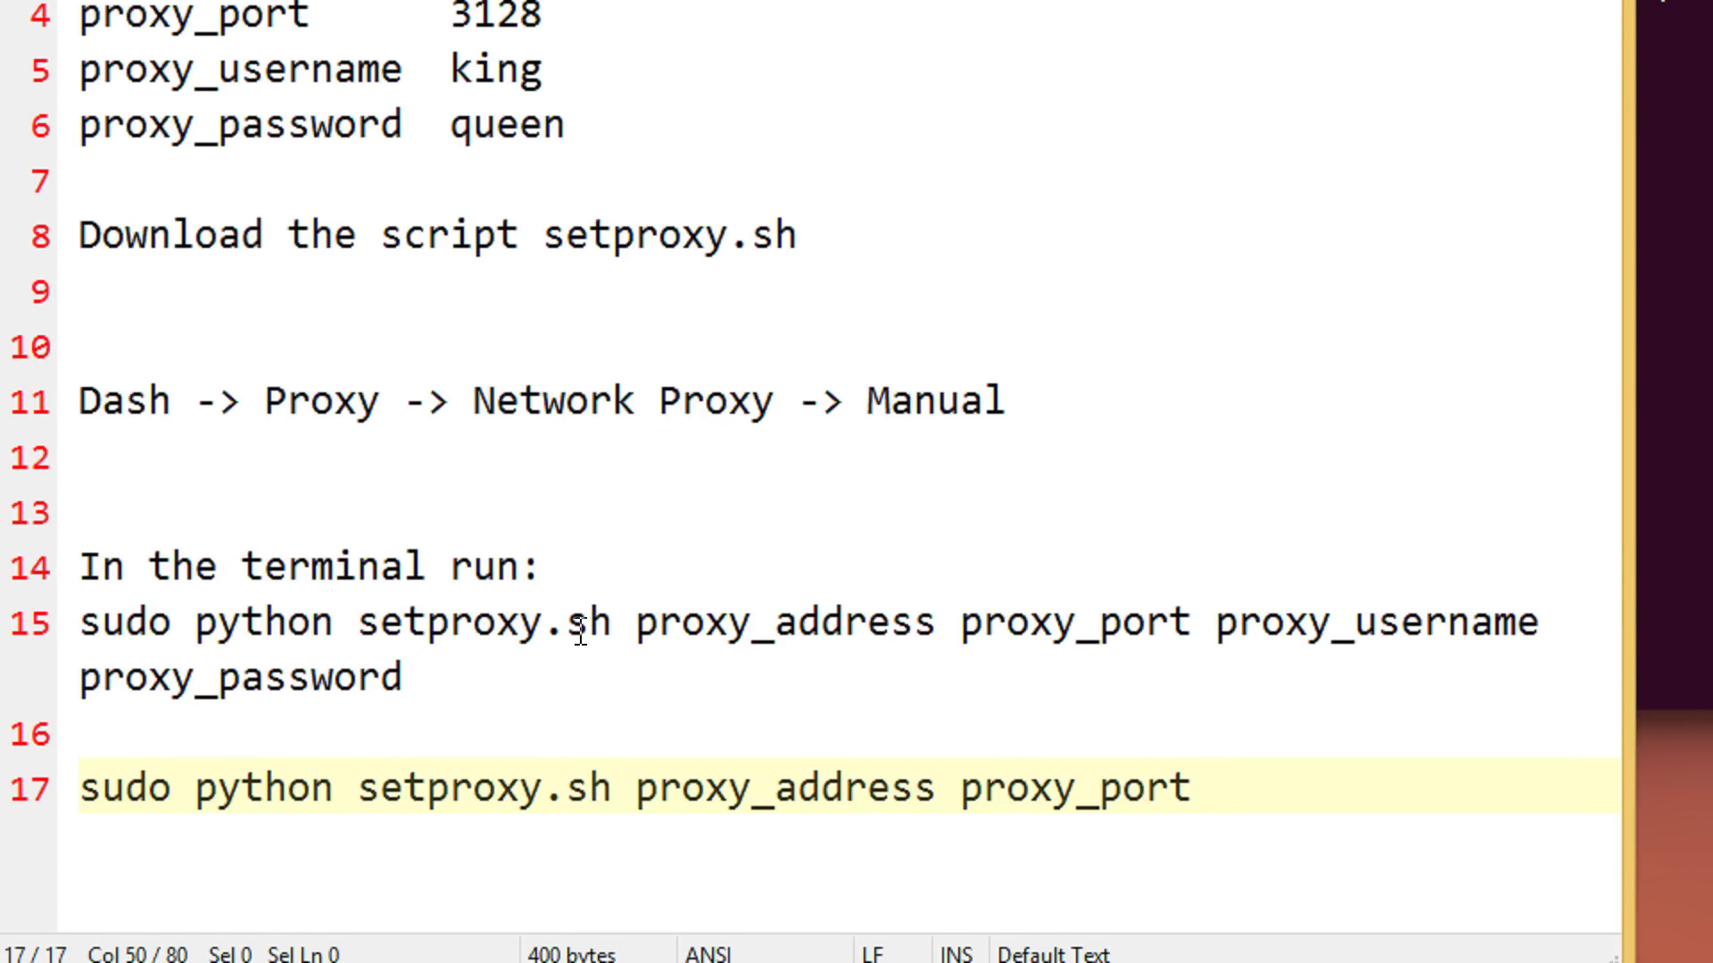
Change setproxy.sh to setproxy.py on lines 15, 17 and 8, then widen the editor window
{"action": "left_click_drag", "start_coordinate": [568, 621], "coordinate": [610, 622]}
{"action": "type", "text": "py"}
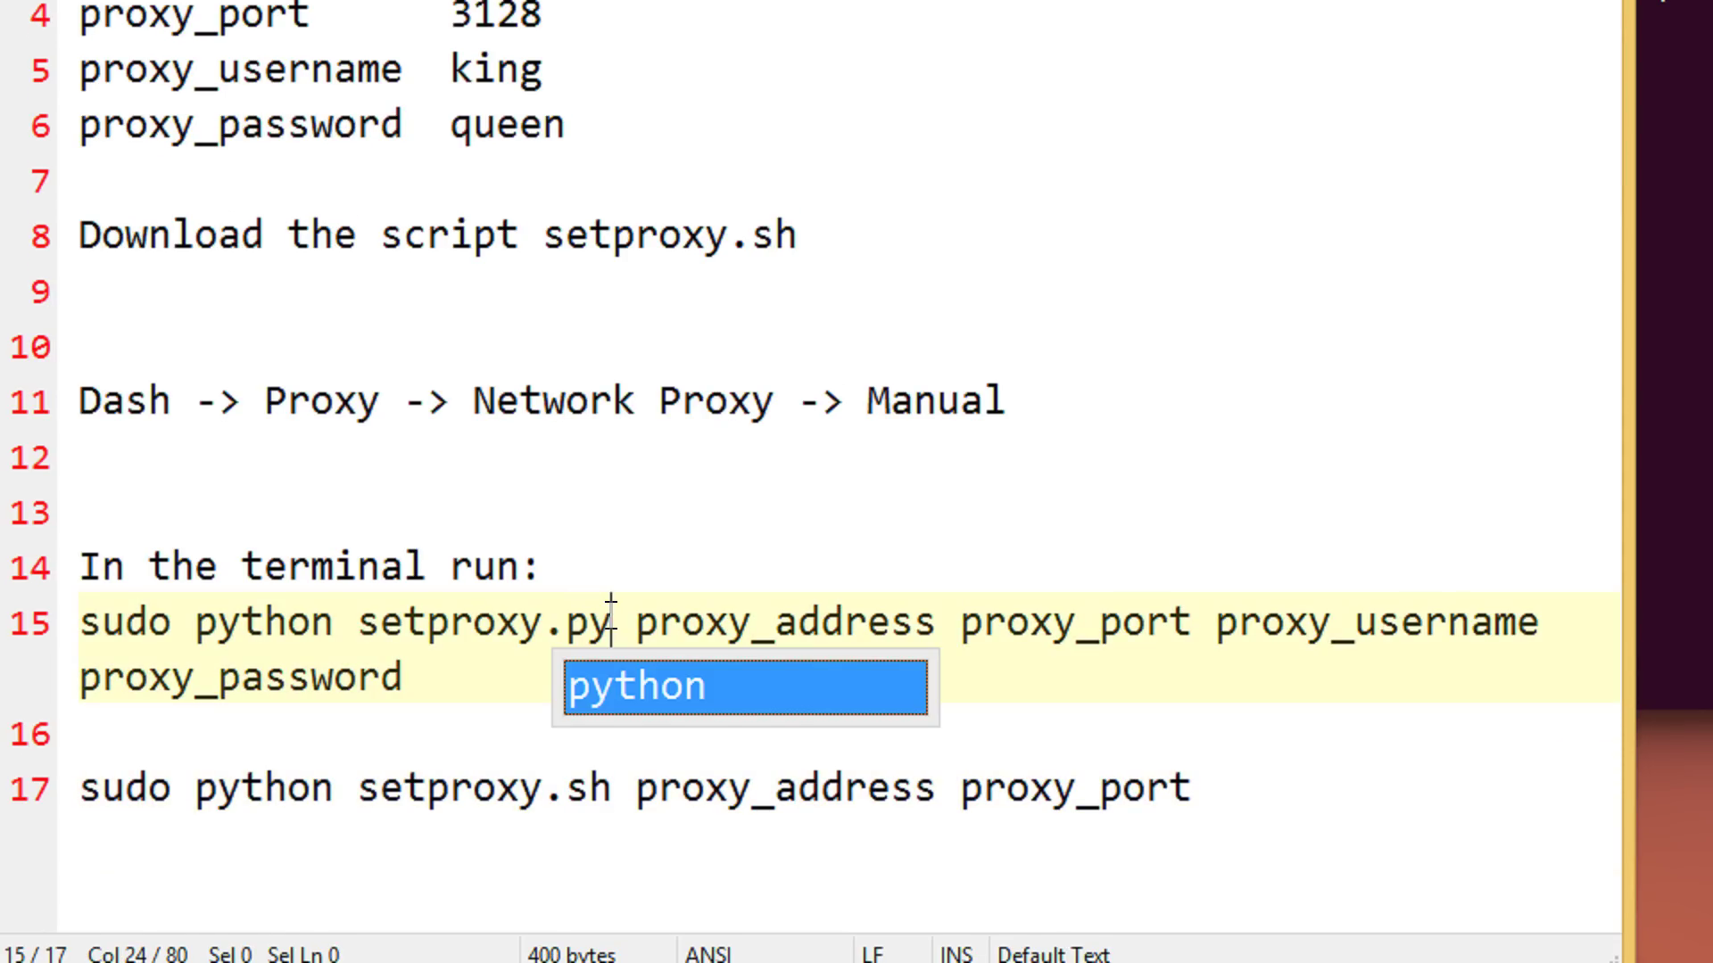
{"action": "left_click", "coordinate": [596, 785]}
{"action": "key", "text": "Delete"}
{"action": "key", "text": "BackSpace"}
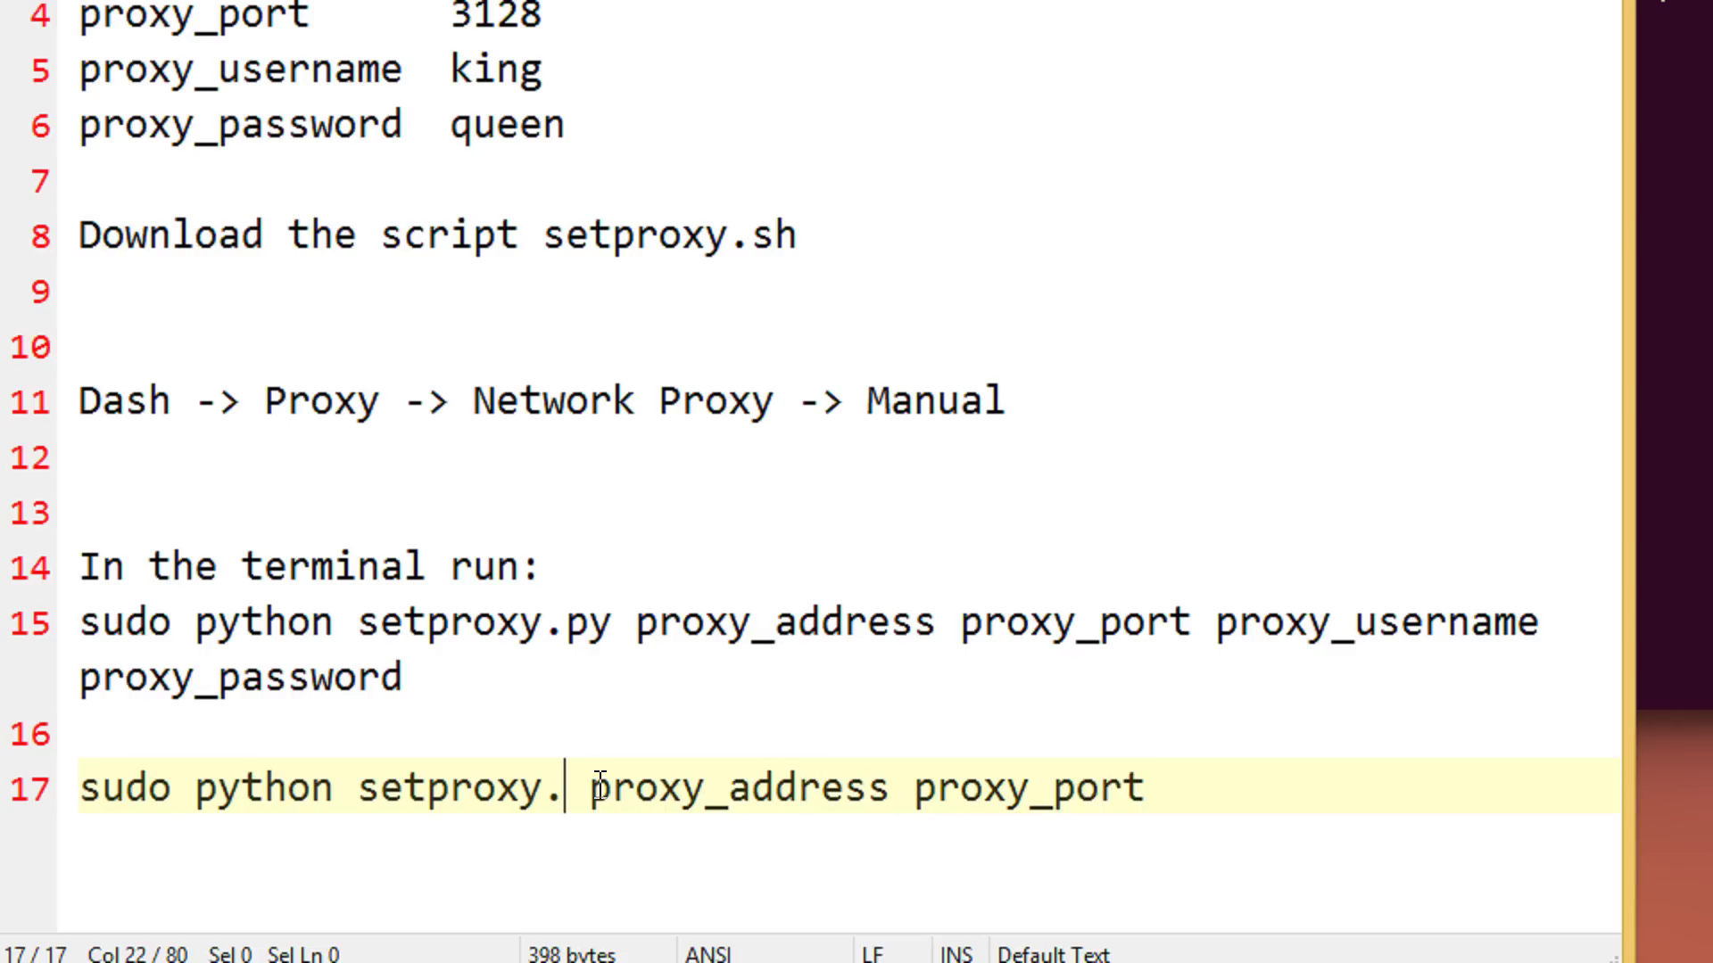
{"action": "type", "text": "py"}
{"action": "left_click_drag", "start_coordinate": [753, 239], "coordinate": [797, 237]}
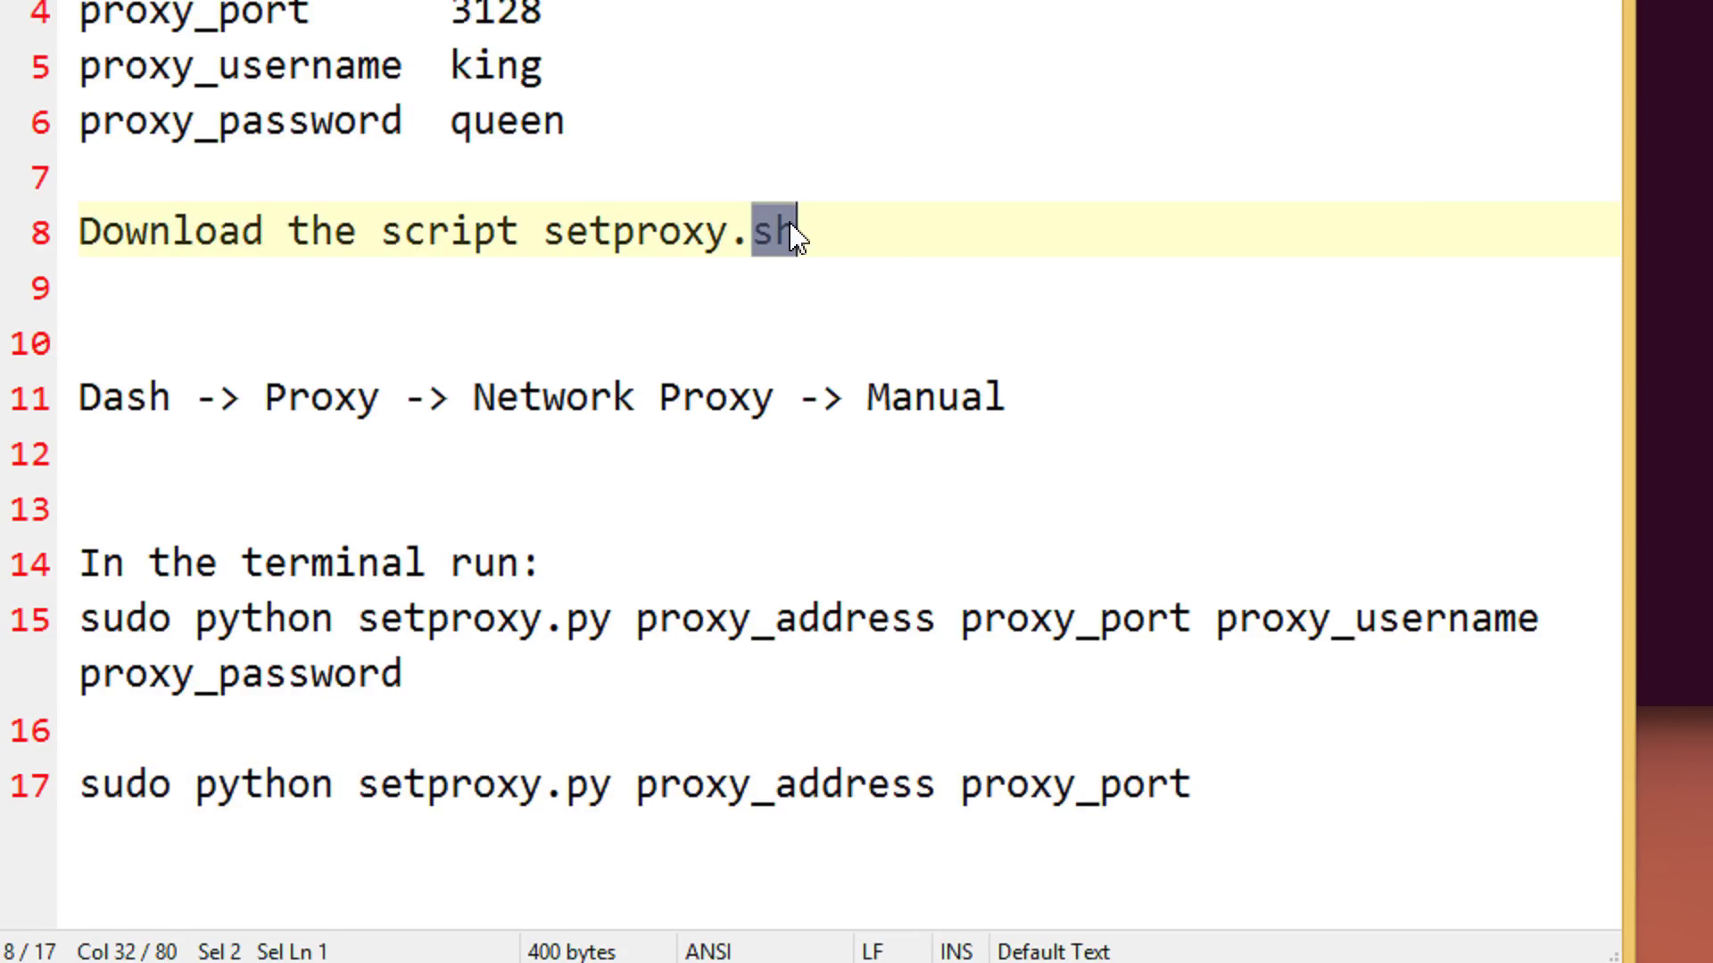
{"action": "type", "text": "py"}
{"action": "left_click", "coordinate": [727, 466]}
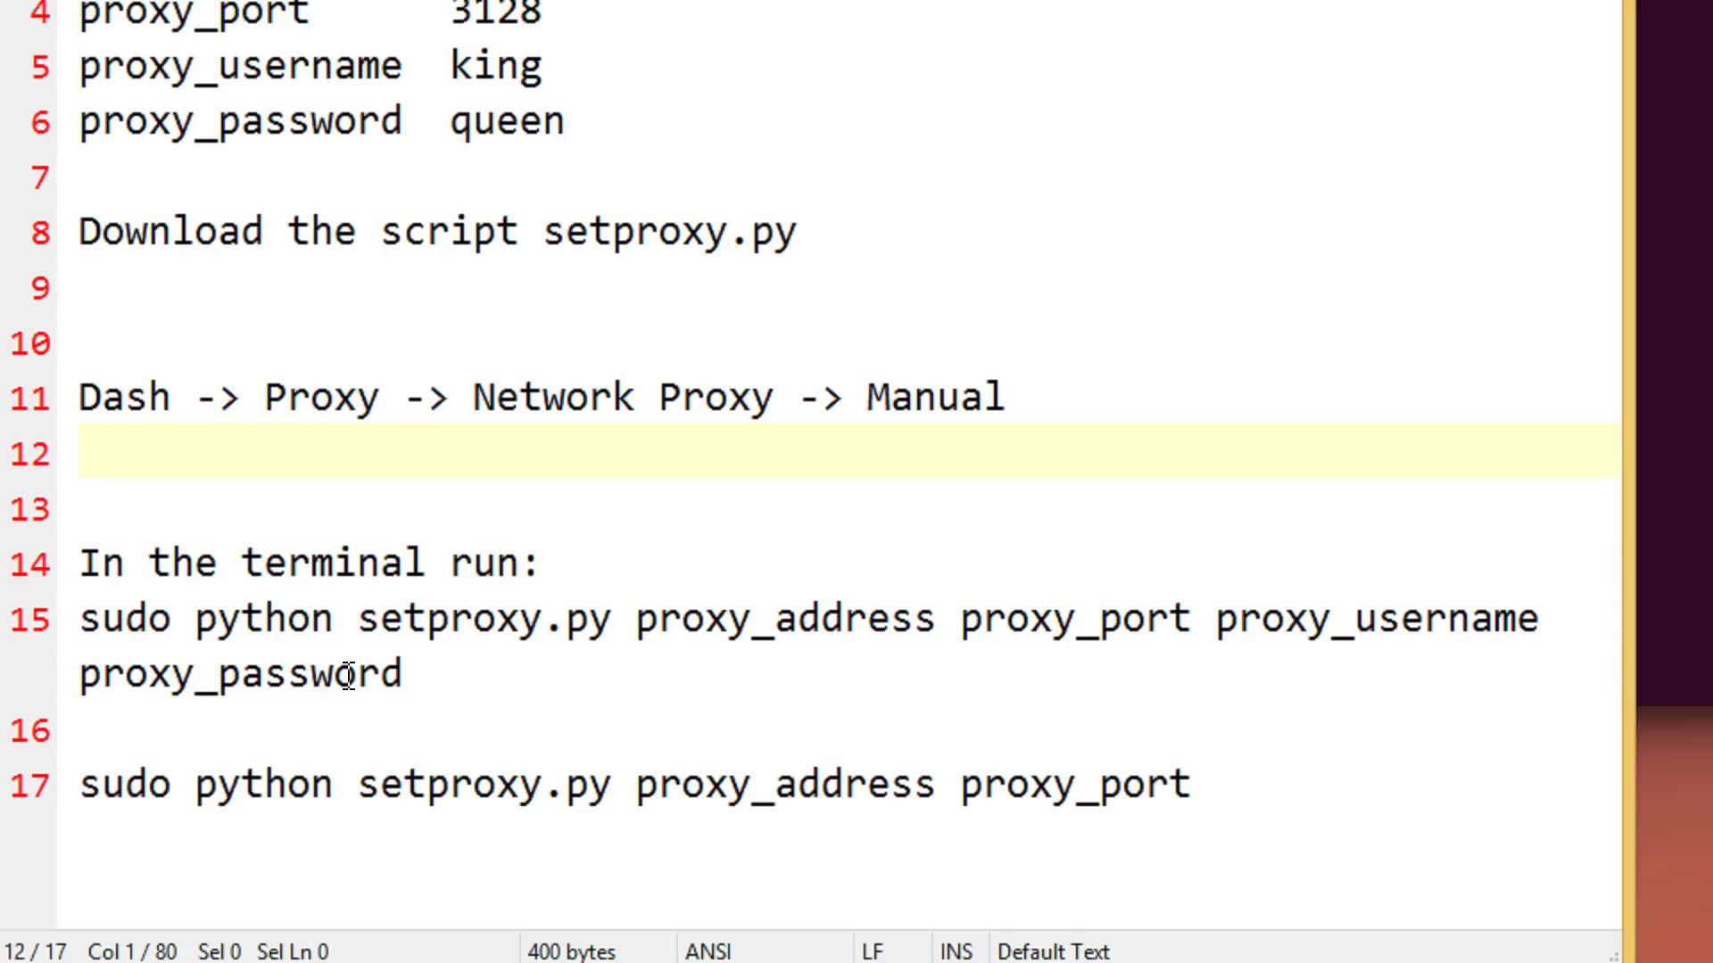
{"action": "left_click_drag", "start_coordinate": [1629, 654], "coordinate": [1617, 595]}
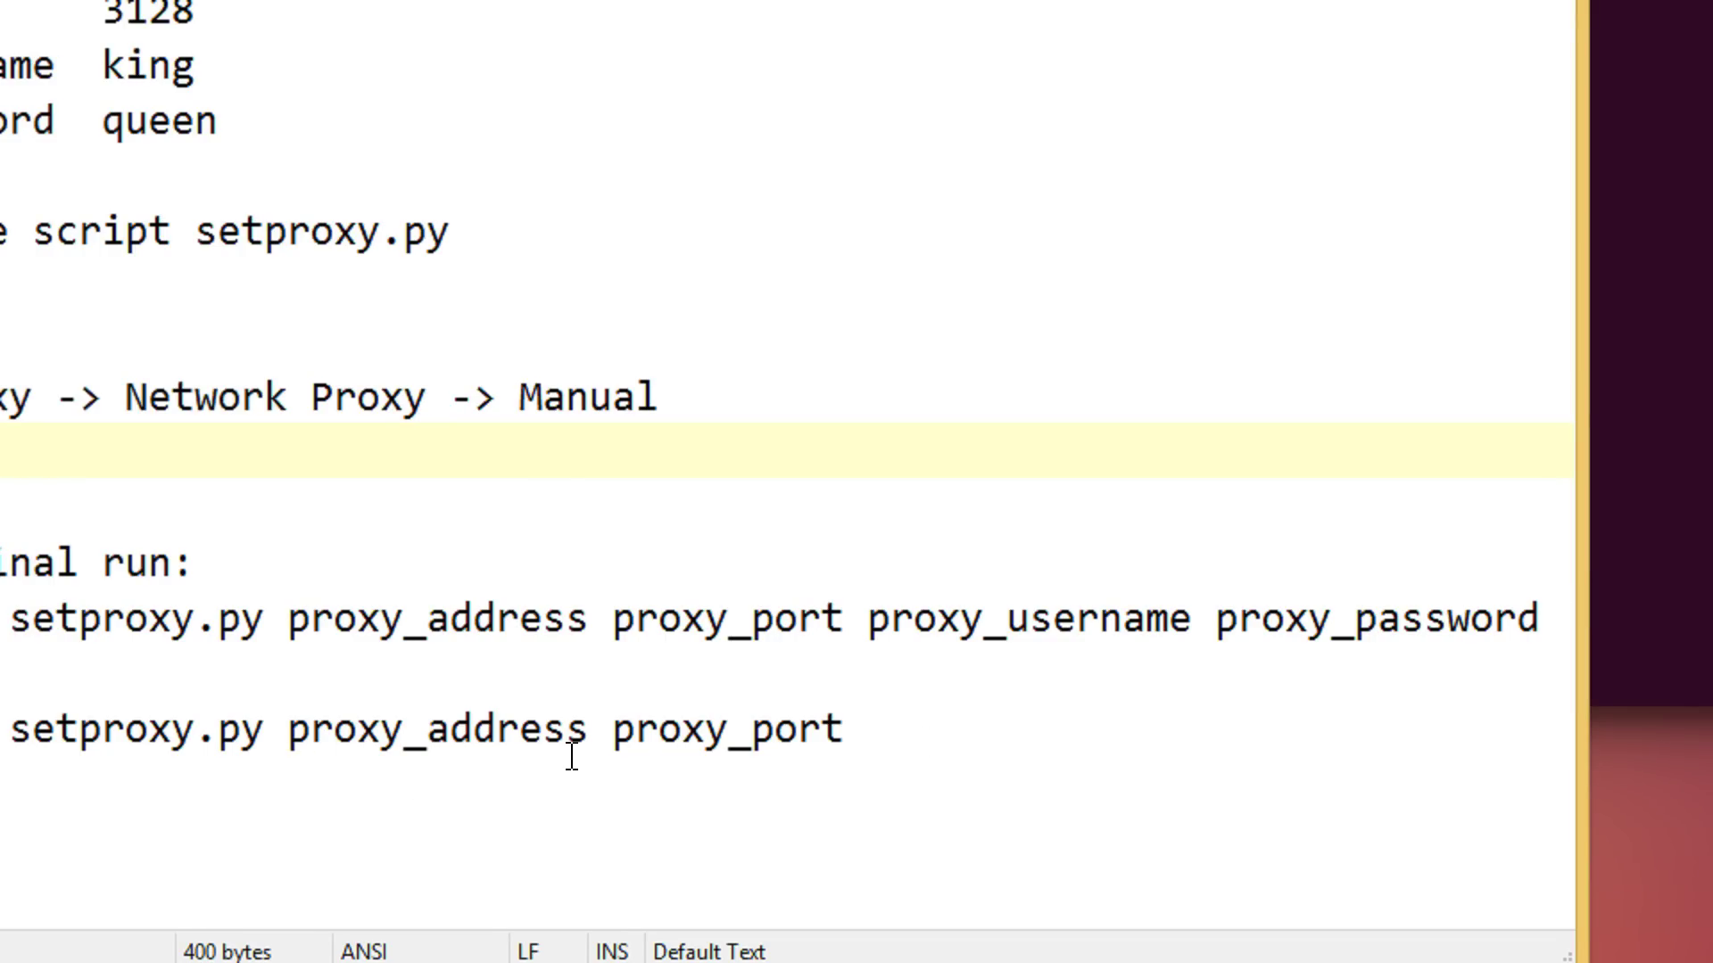